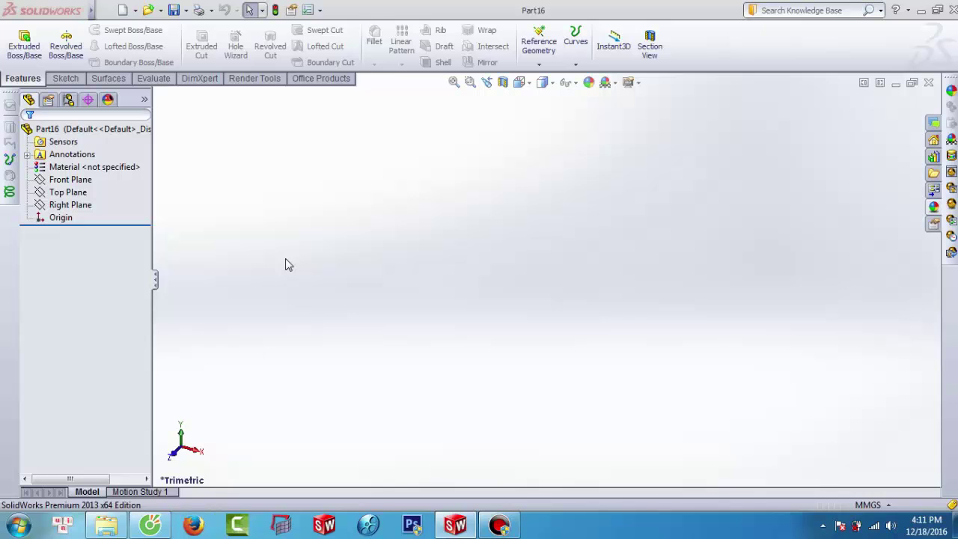
Show the Sketch tools for Part16, play the top 10 video, then return to SolidWorks
{"action": "left_click", "coordinate": [63, 79]}
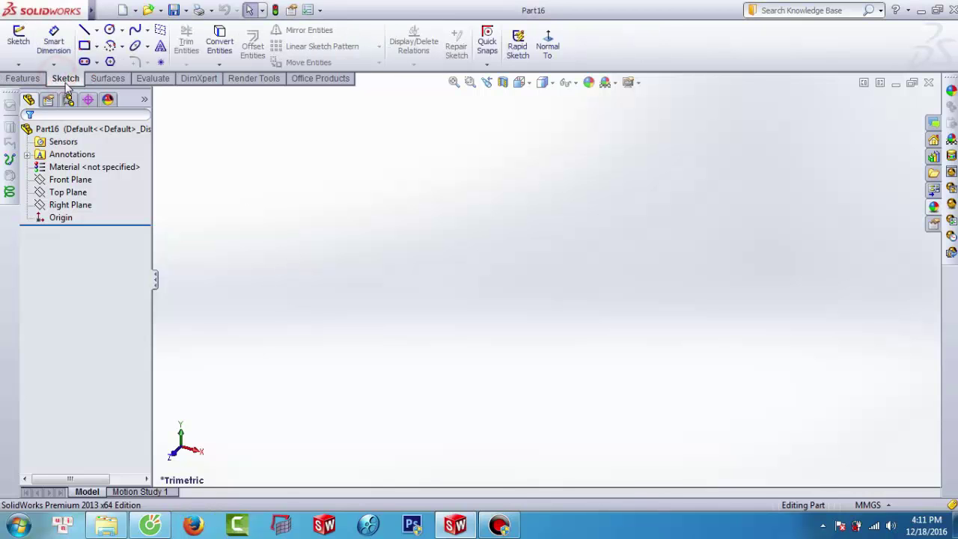
{"action": "left_click", "coordinate": [920, 9]}
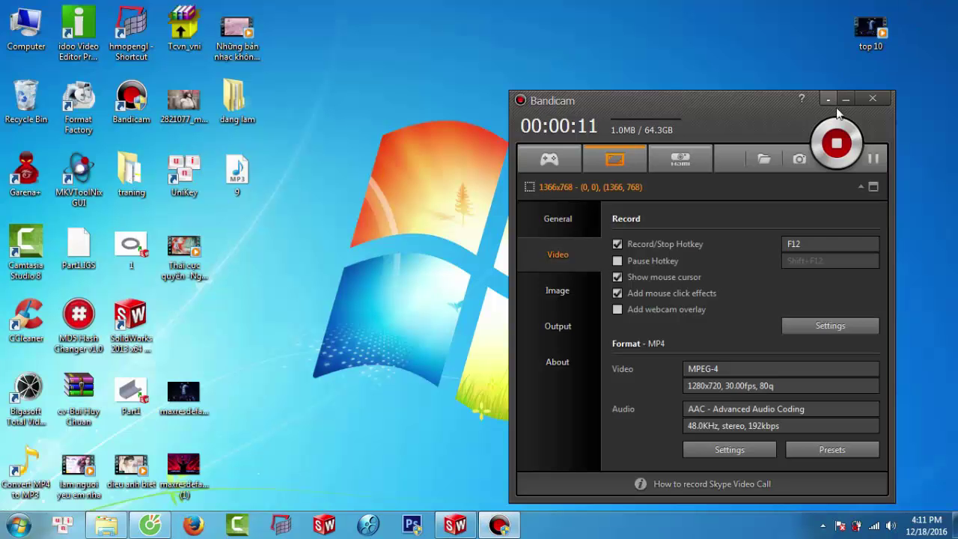
{"action": "double_click", "coordinate": [868, 41]}
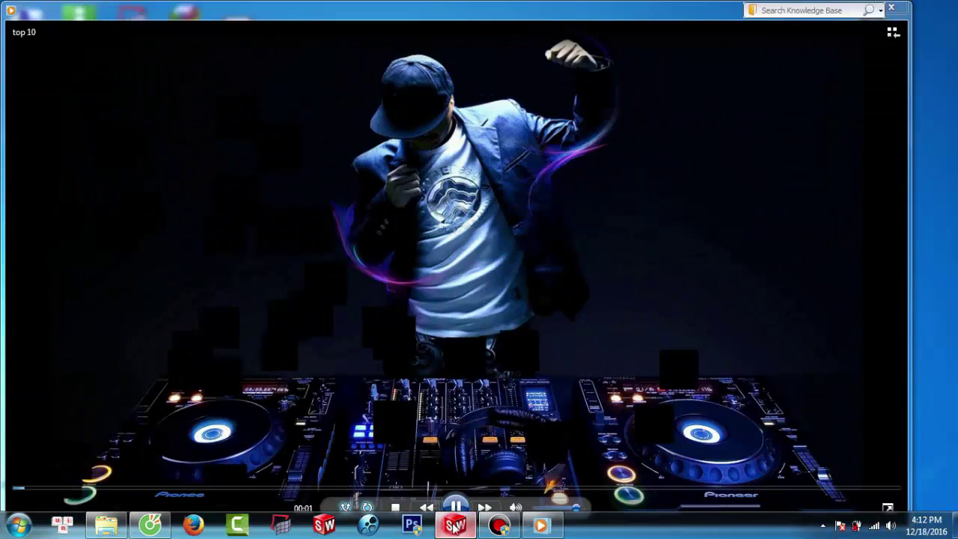
{"action": "left_click", "coordinate": [454, 526]}
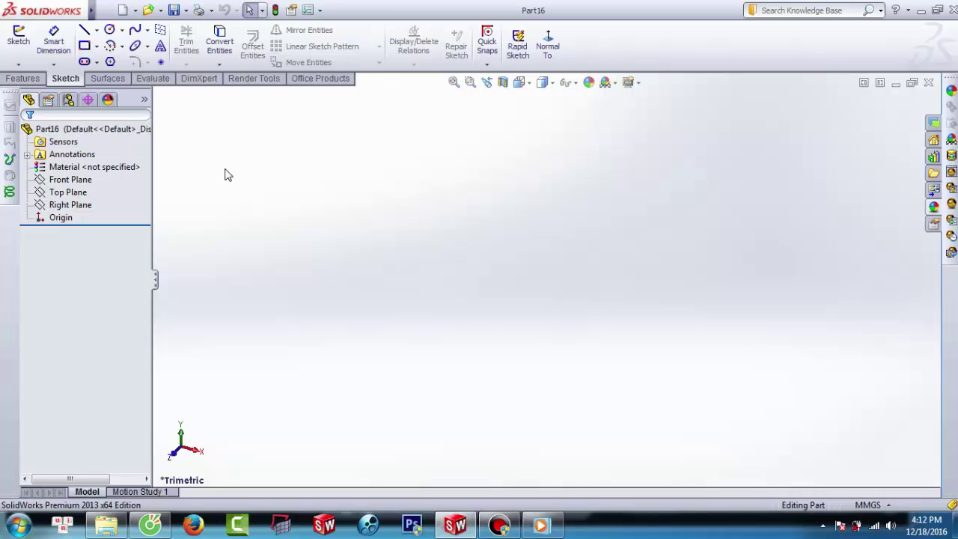
Start a sketch on the Front Plane and draw a vertical and a horizontal line
{"action": "left_click", "coordinate": [19, 39]}
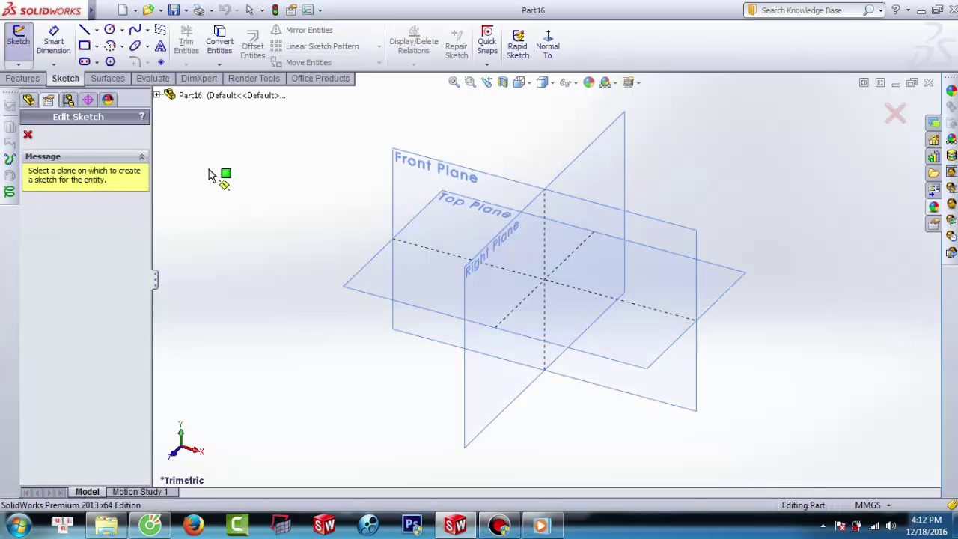
{"action": "left_click", "coordinate": [424, 169]}
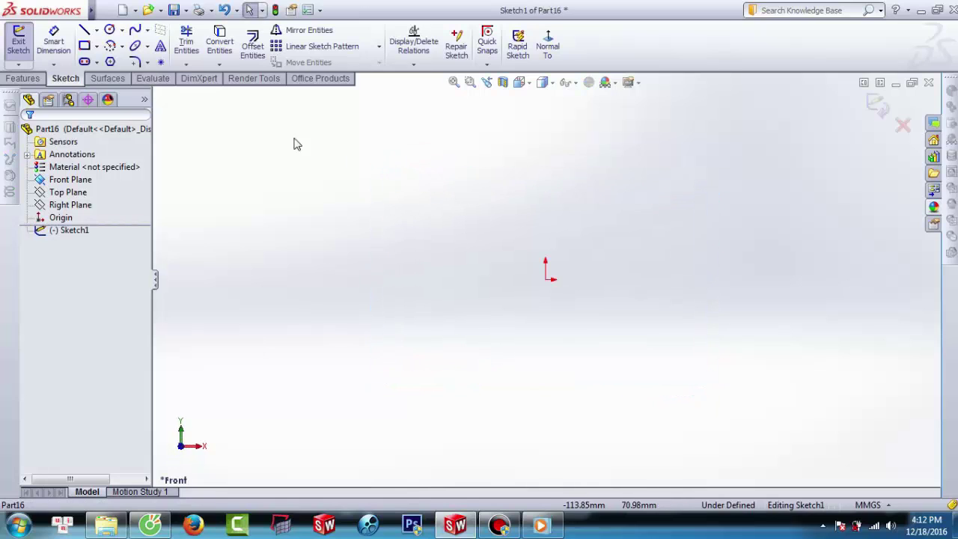
{"action": "left_click", "coordinate": [86, 30]}
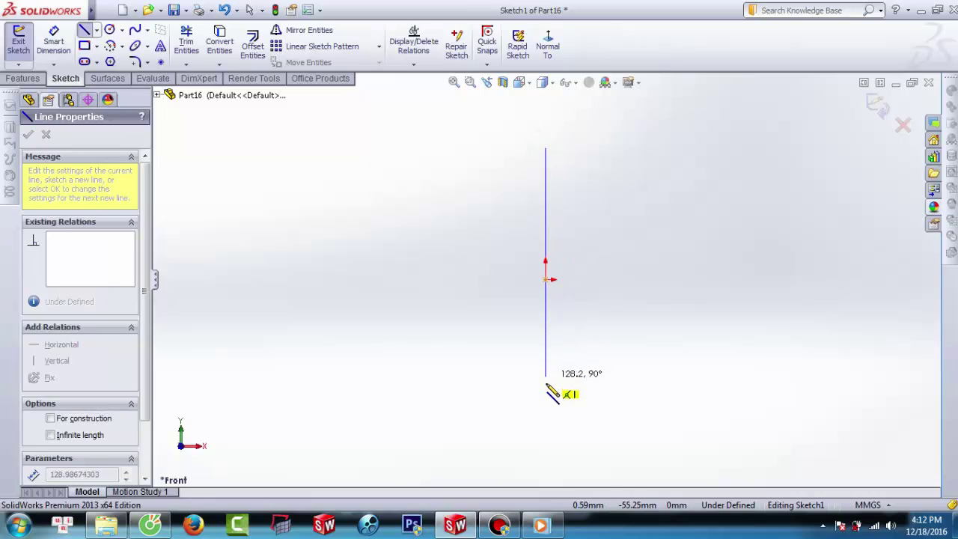
{"action": "mouse_move", "coordinate": [545, 149]}
{"action": "left_mouse_down"}
{"action": "mouse_move", "coordinate": [545, 402]}
{"action": "mouse_move", "coordinate": [864, 403]}
{"action": "left_mouse_up"}
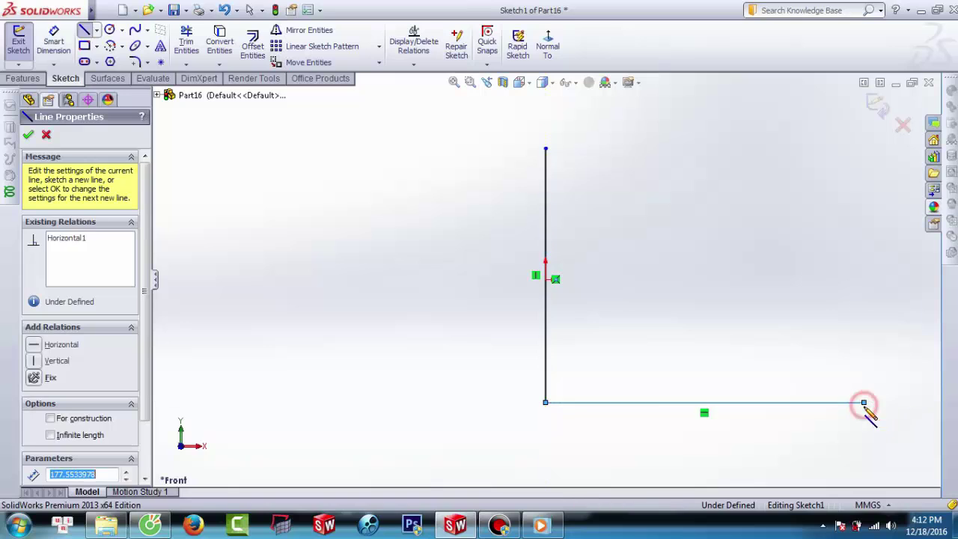
{"action": "key", "text": "Escape"}
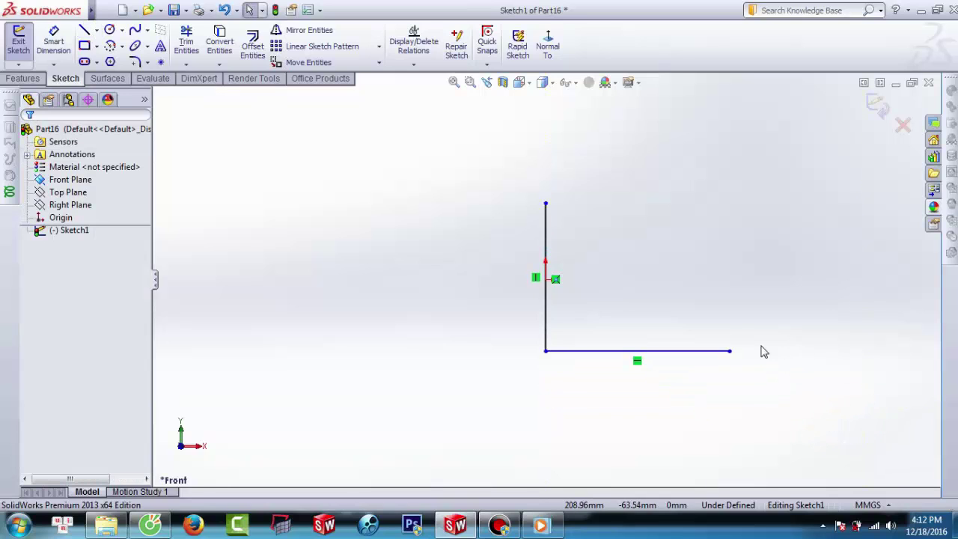
{"action": "scroll", "coordinate": [370, 222], "scroll_direction": "up", "scroll_amount": 2}
Dimension the vertical and horizontal lines to 150 mm each and exit the sketch
{"action": "left_click", "coordinate": [53, 41]}
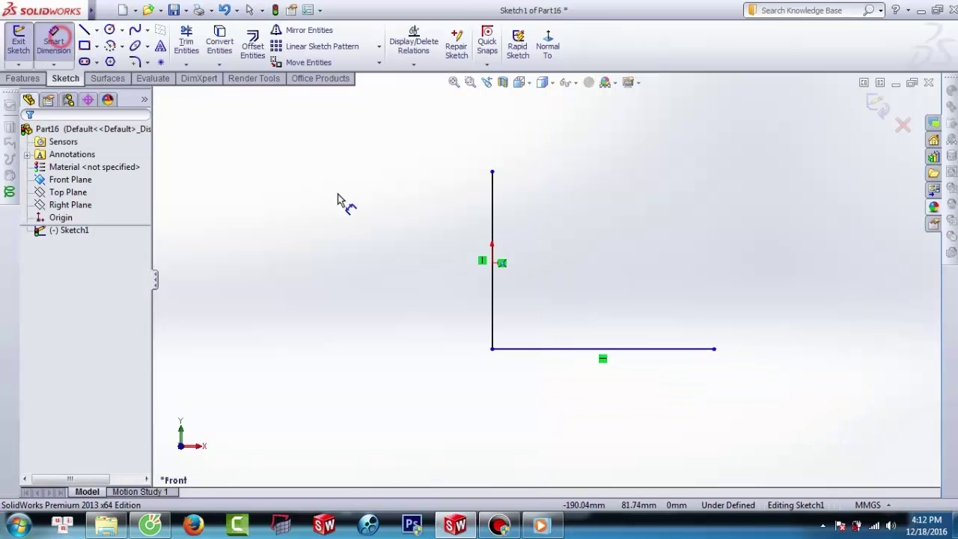
{"action": "left_click", "coordinate": [491, 195]}
{"action": "left_click", "coordinate": [444, 204]}
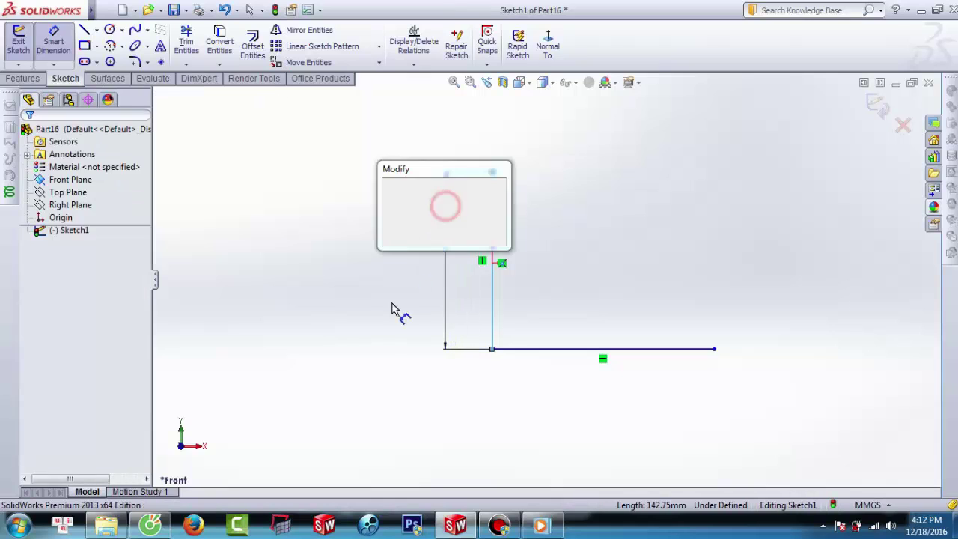
{"action": "type", "text": "150"}
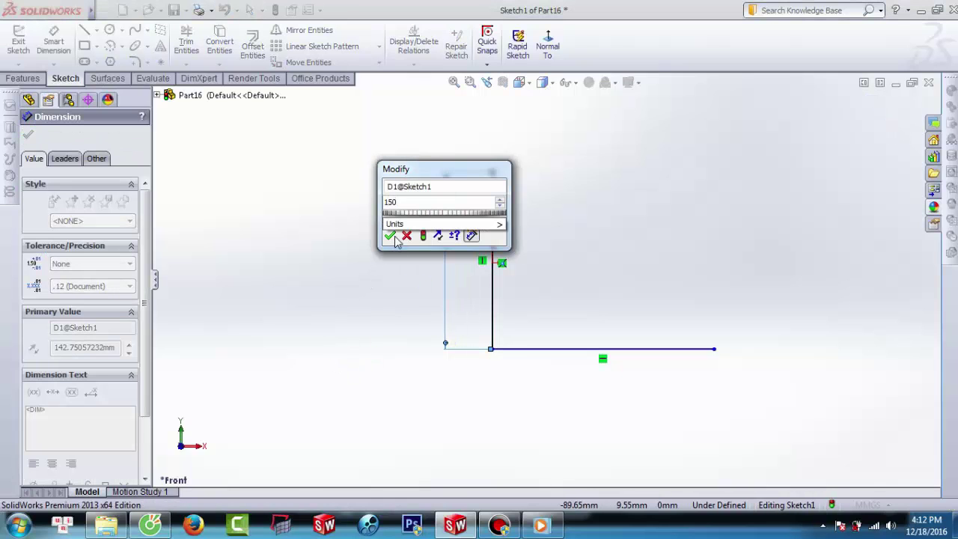
{"action": "left_click", "coordinate": [390, 235]}
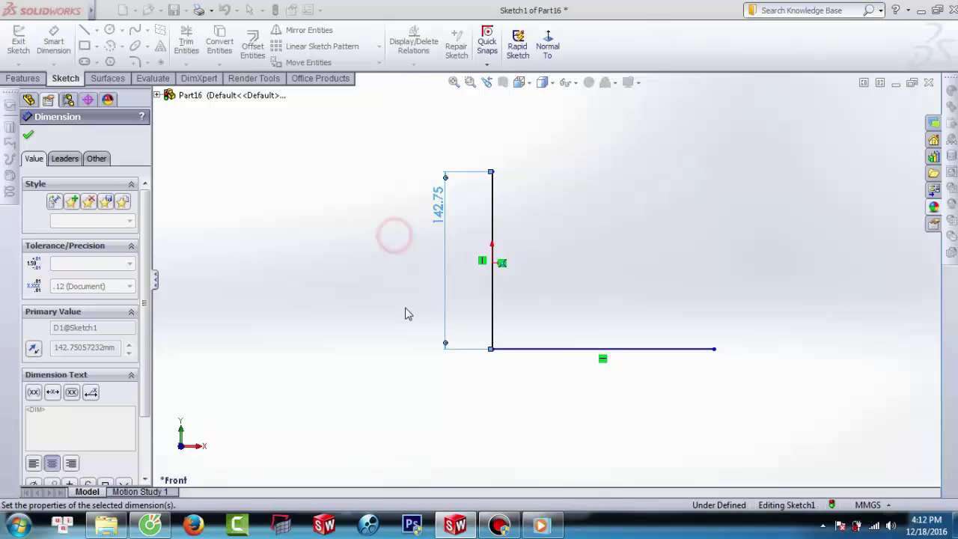
{"action": "left_click", "coordinate": [528, 349]}
{"action": "left_click", "coordinate": [530, 385]}
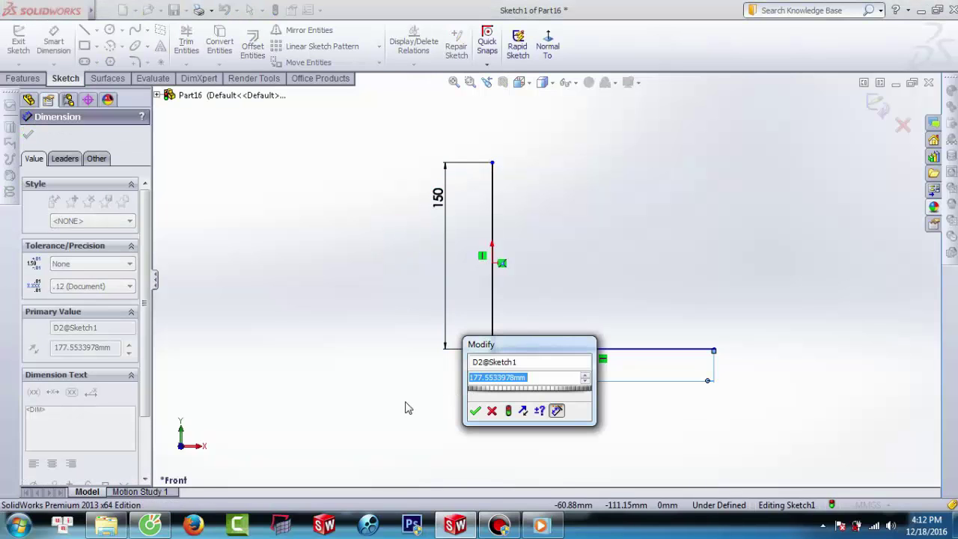
{"action": "type", "text": "150"}
{"action": "key", "text": "Return"}
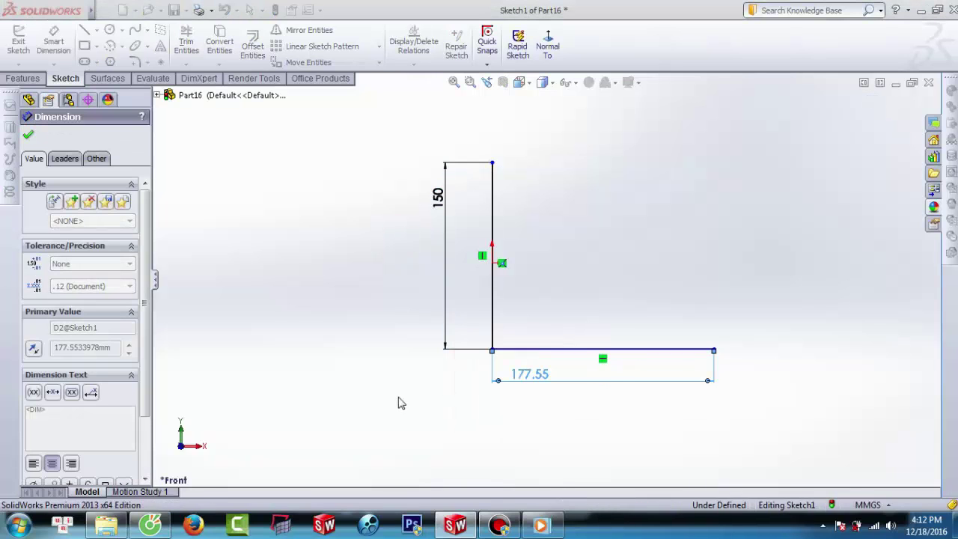
{"action": "left_click", "coordinate": [28, 136]}
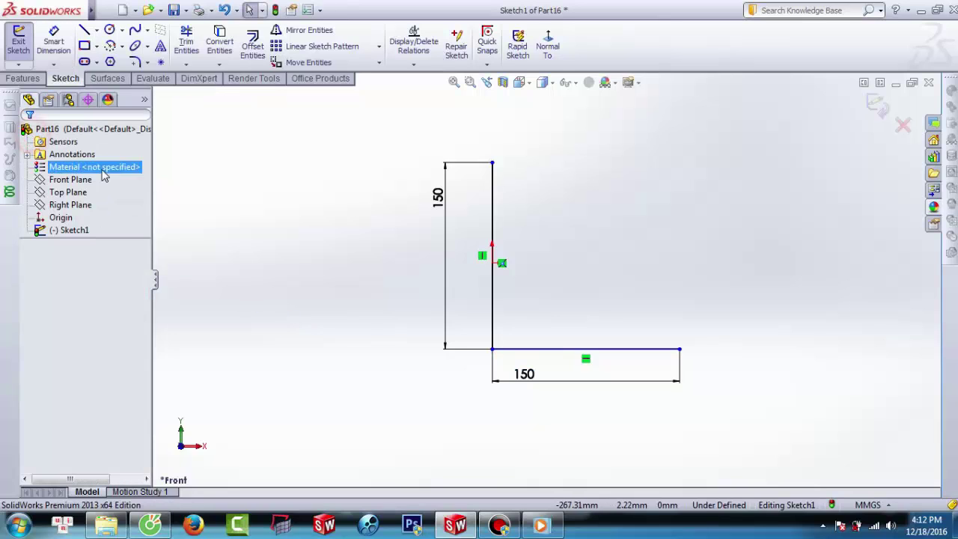
{"action": "key", "text": "z"}
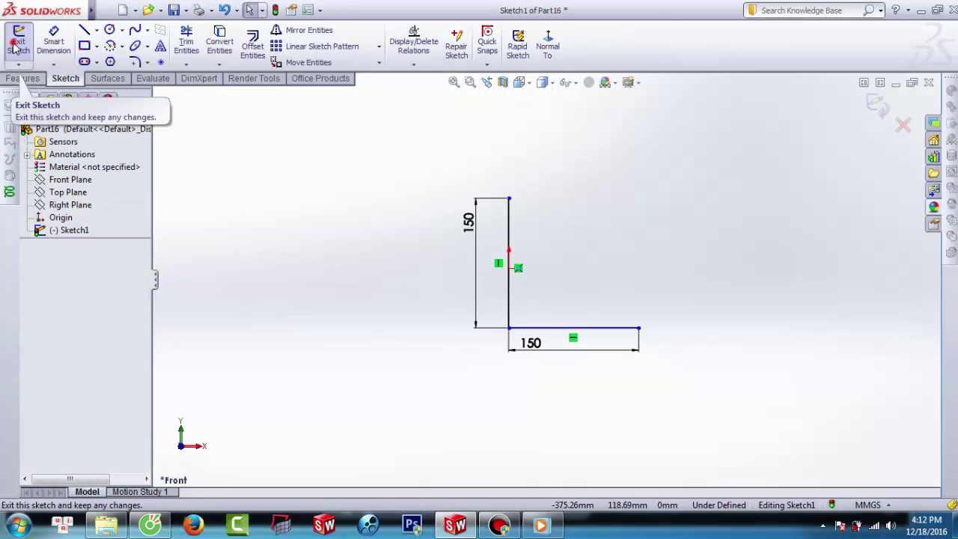
{"action": "left_click", "coordinate": [17, 45]}
Create Plane1 parallel to the Top Plane through the vertical line's top endpoint
{"action": "mouse_move", "coordinate": [529, 276]}
{"action": "middle_mouse_down"}
{"action": "mouse_move", "coordinate": [544, 212]}
{"action": "mouse_move", "coordinate": [532, 227]}
{"action": "middle_mouse_up"}
{"action": "left_click", "coordinate": [391, 215]}
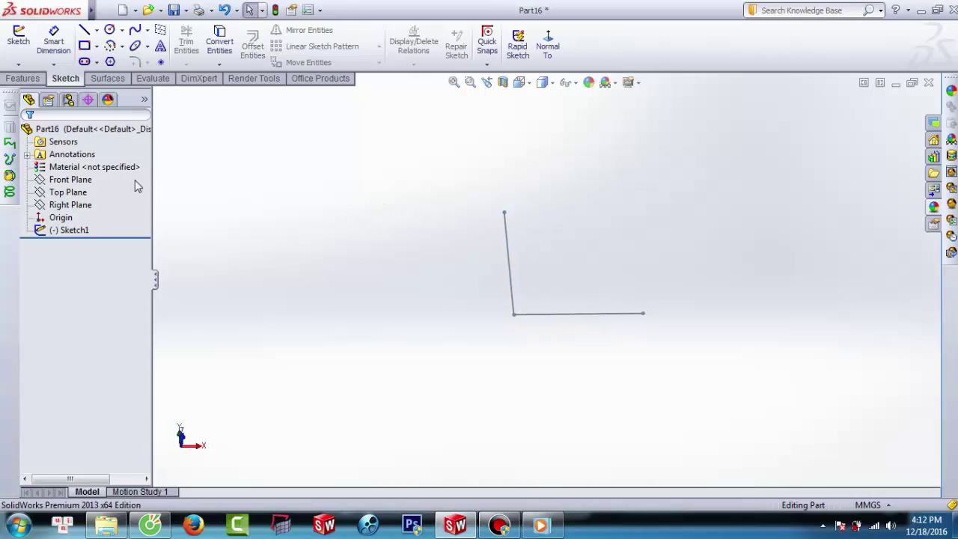
{"action": "left_click", "coordinate": [81, 181]}
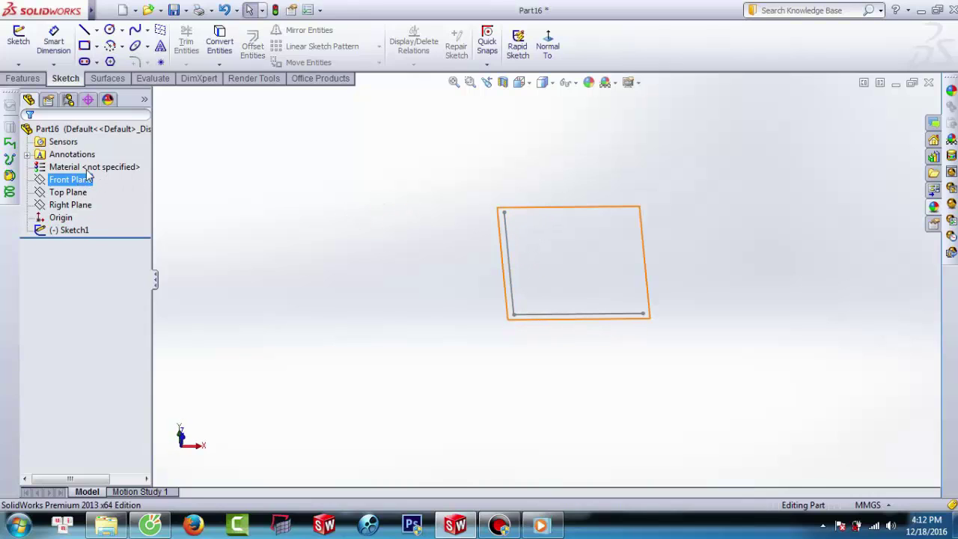
{"action": "left_click", "coordinate": [138, 142]}
{"action": "left_click", "coordinate": [21, 79]}
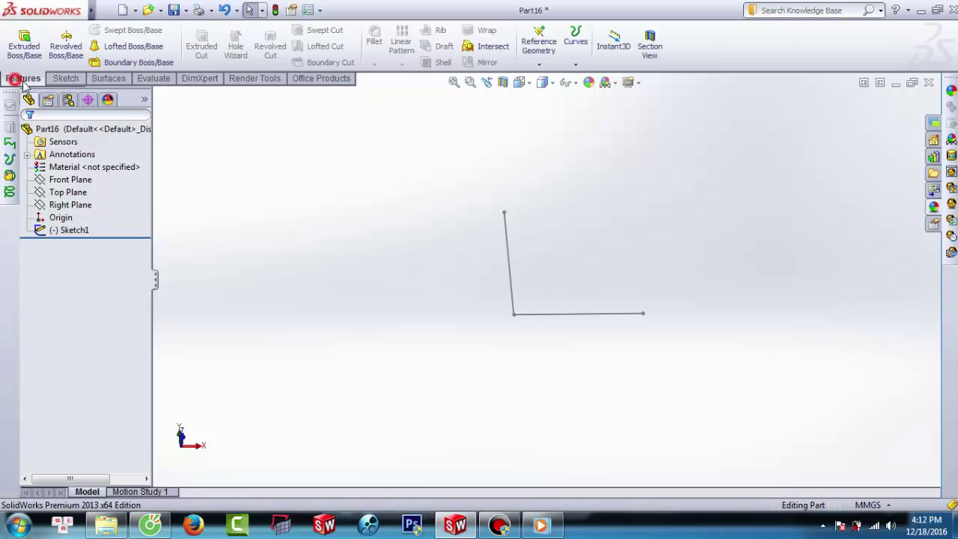
{"action": "left_click", "coordinate": [540, 60]}
{"action": "left_click", "coordinate": [546, 78]}
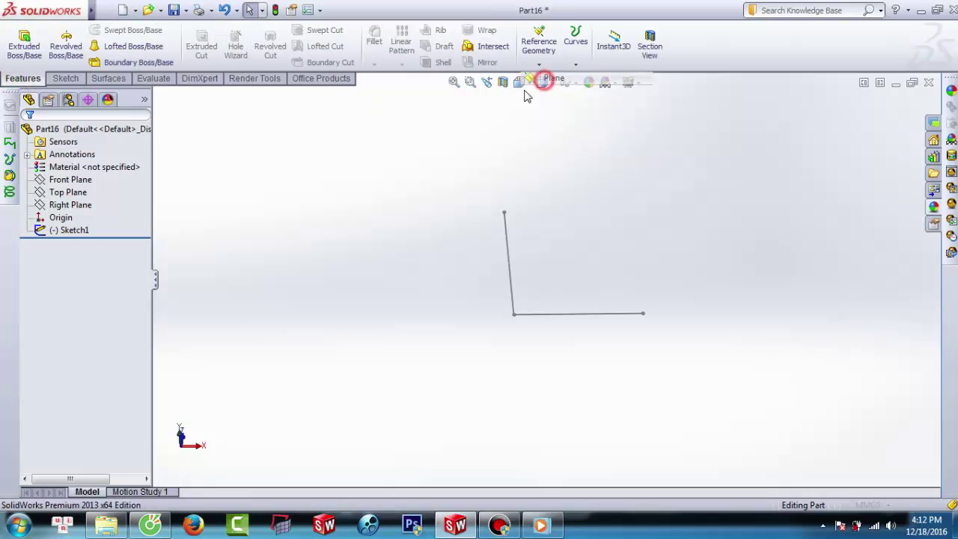
{"action": "left_click", "coordinate": [156, 96]}
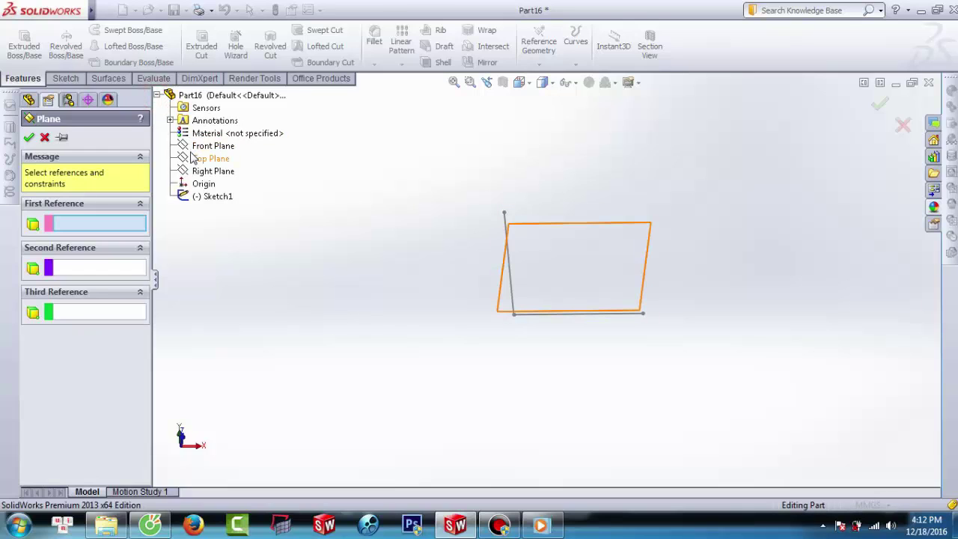
{"action": "left_click", "coordinate": [197, 159]}
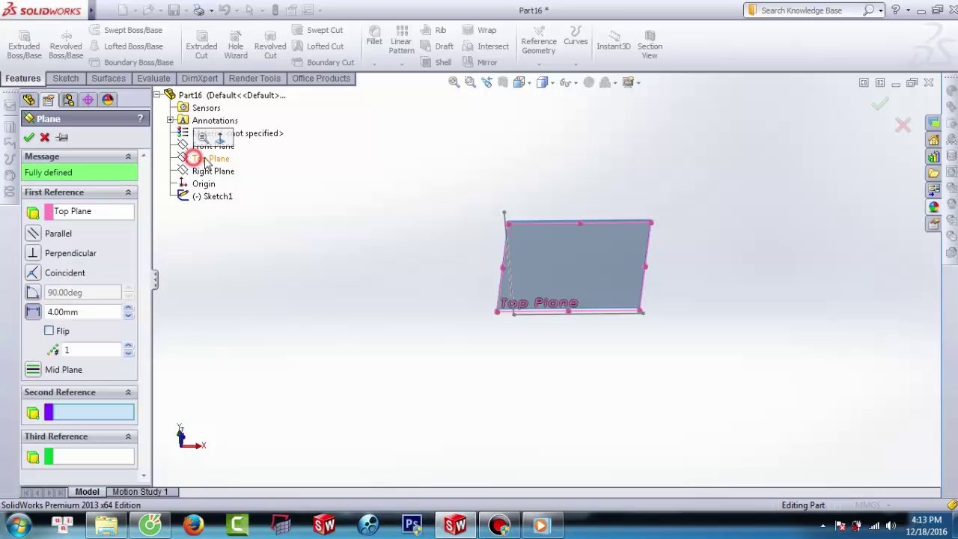
{"action": "left_click", "coordinate": [503, 213]}
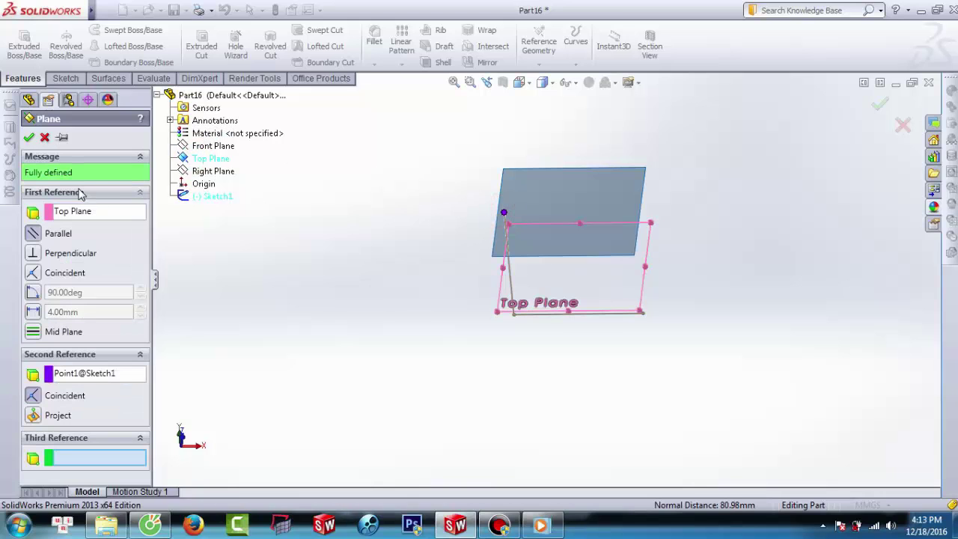
{"action": "left_click", "coordinate": [29, 137]}
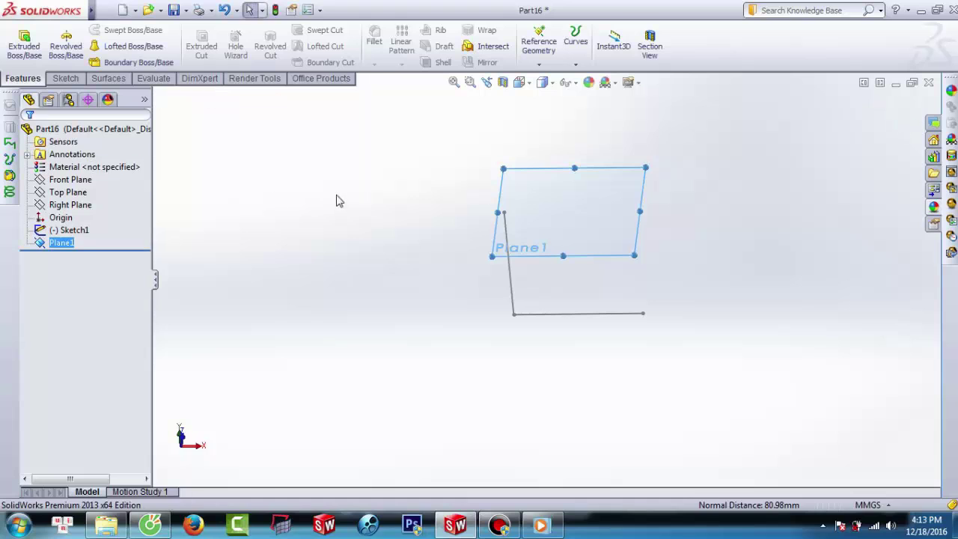
View Plane1 face-on with Normal To and bring up its shortcut options
{"action": "right_click", "coordinate": [59, 242]}
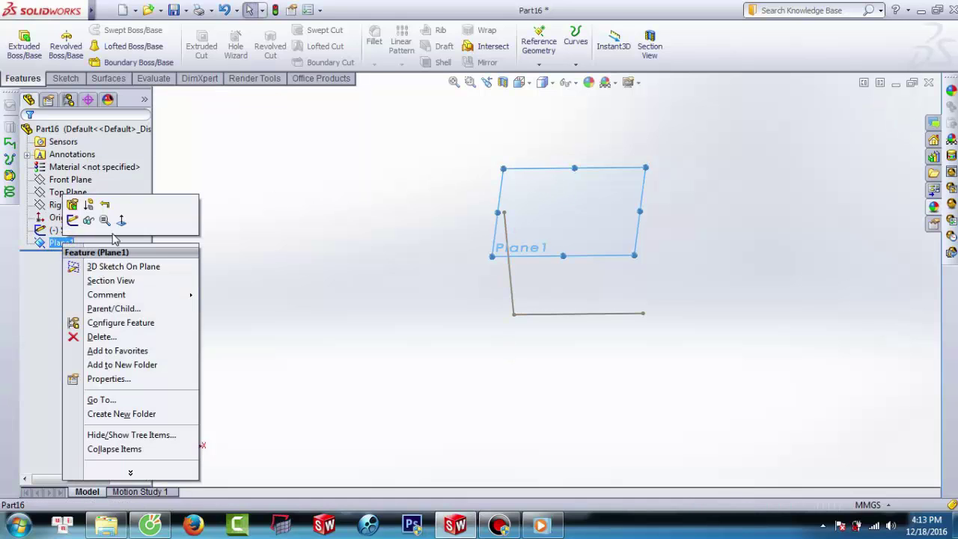
{"action": "left_click", "coordinate": [120, 223]}
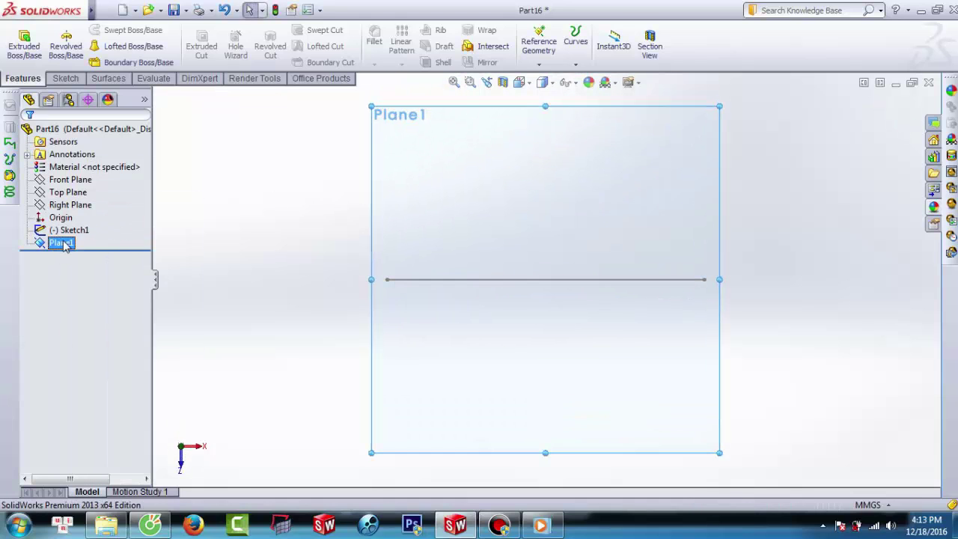
{"action": "right_click", "coordinate": [65, 249]}
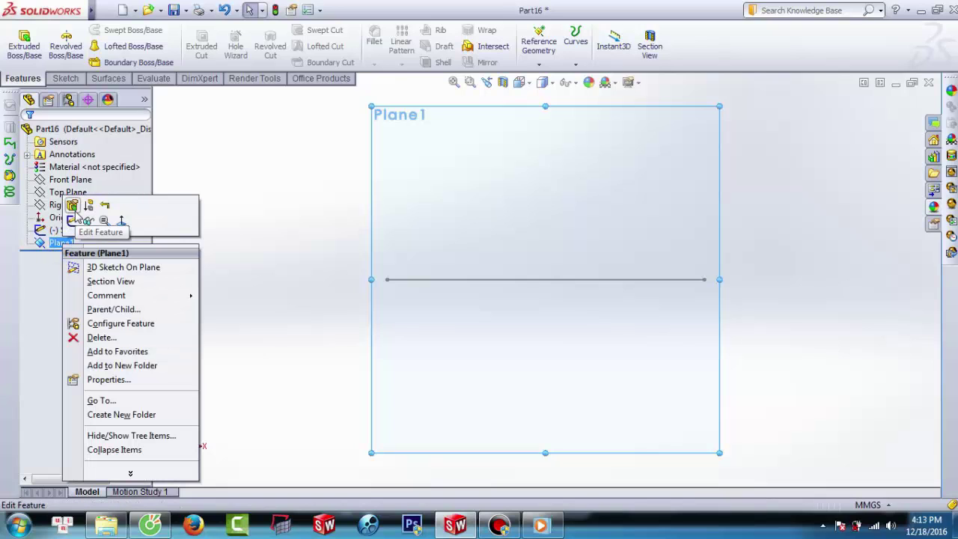
Start a sketch on Plane1 and draw a vertical line from the origin, then a horizontal one
{"action": "left_click", "coordinate": [72, 220]}
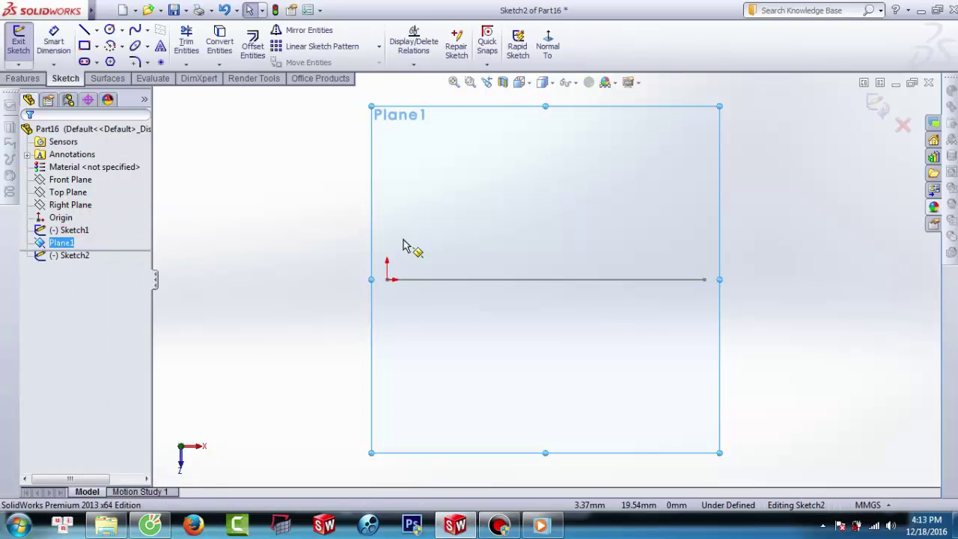
{"action": "mouse_move", "coordinate": [410, 224]}
{"action": "middle_mouse_down"}
{"action": "mouse_move", "coordinate": [490, 252]}
{"action": "mouse_move", "coordinate": [484, 284]}
{"action": "mouse_move", "coordinate": [447, 244]}
{"action": "middle_mouse_up"}
{"action": "left_click", "coordinate": [84, 31]}
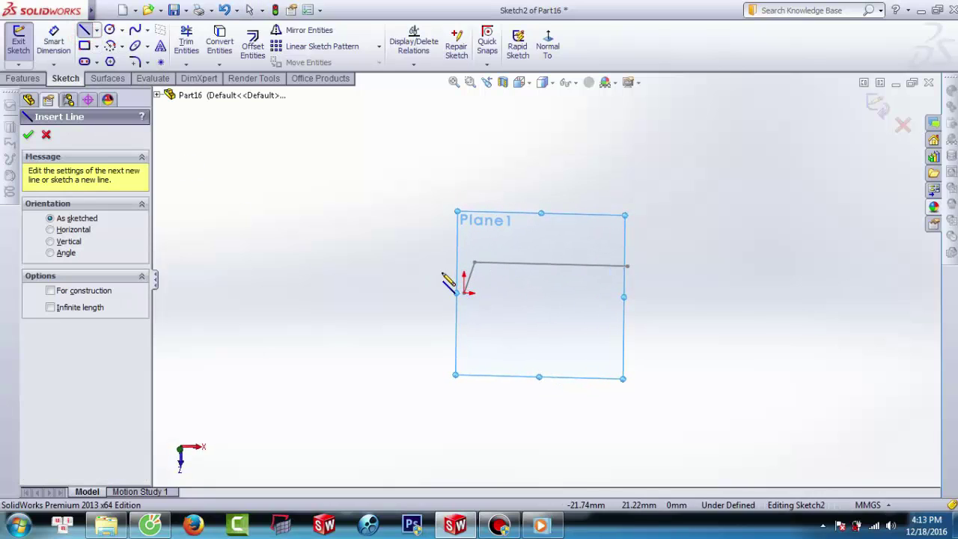
{"action": "left_click", "coordinate": [464, 293]}
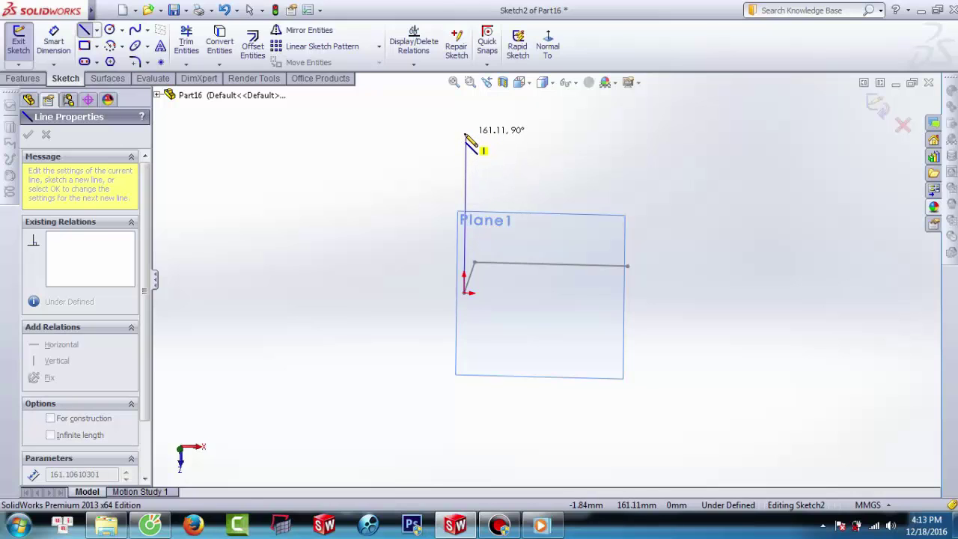
{"action": "key", "text": "z"}
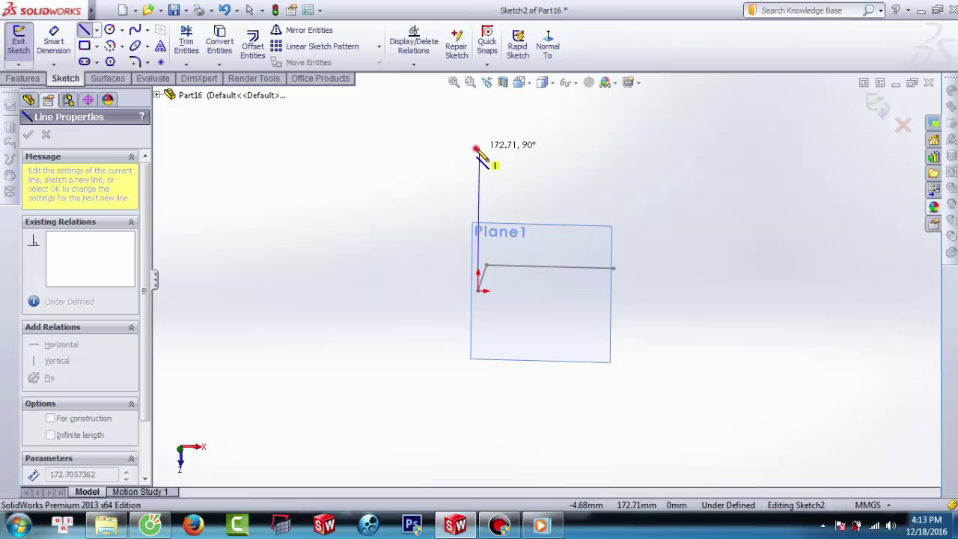
{"action": "left_click", "coordinate": [477, 148]}
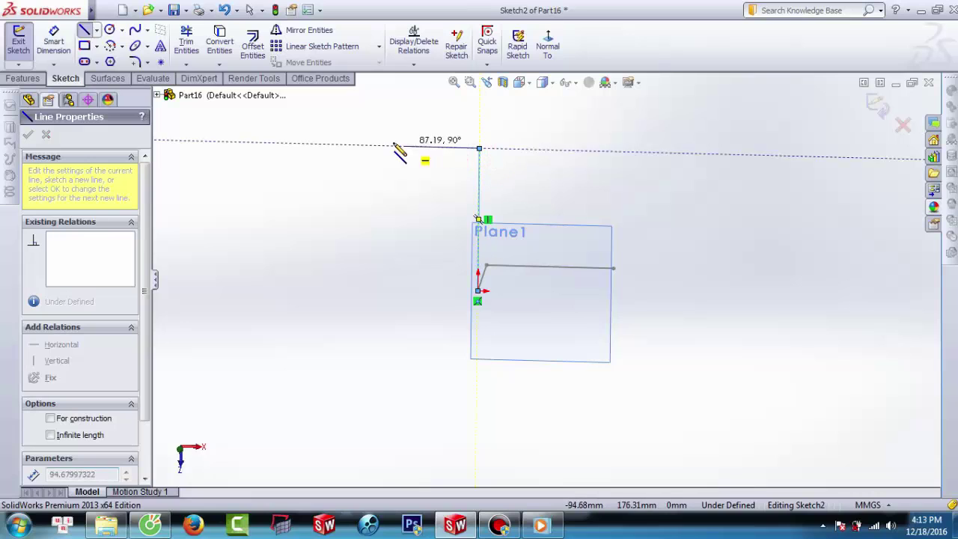
{"action": "left_click", "coordinate": [327, 143]}
{"action": "key", "text": "Escape"}
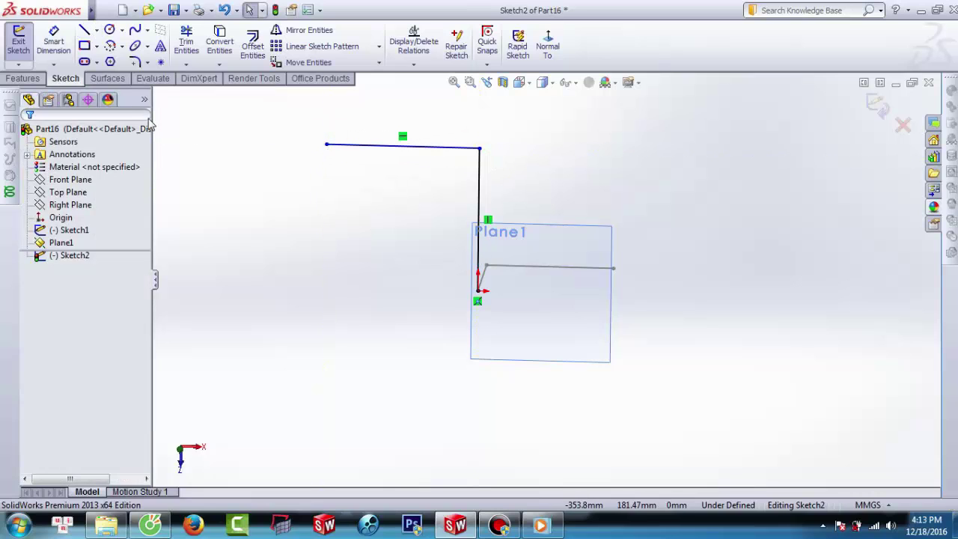
Dimension the horizontal and vertical lines to 150 mm each
{"action": "left_click", "coordinate": [60, 50]}
{"action": "left_click", "coordinate": [390, 152]}
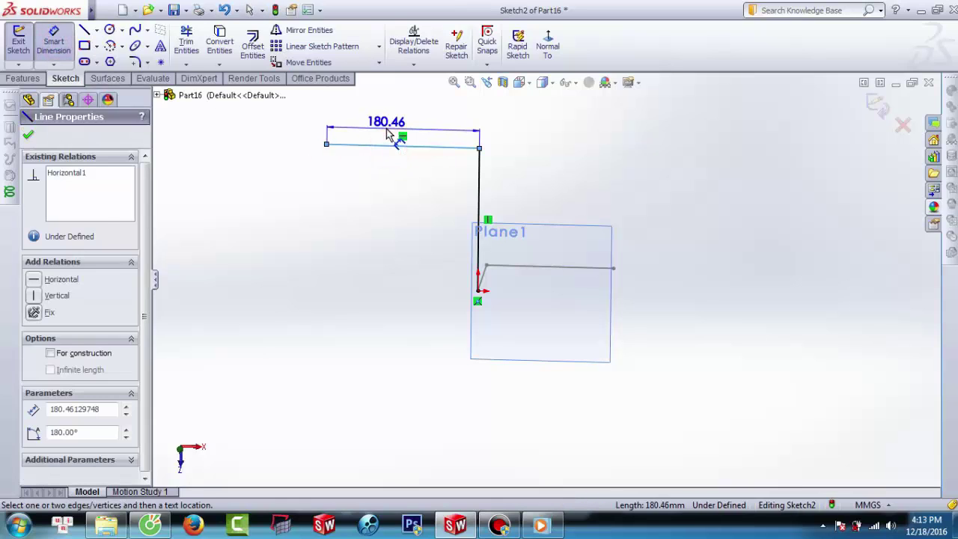
{"action": "left_click", "coordinate": [389, 133]}
{"action": "type", "text": "150"}
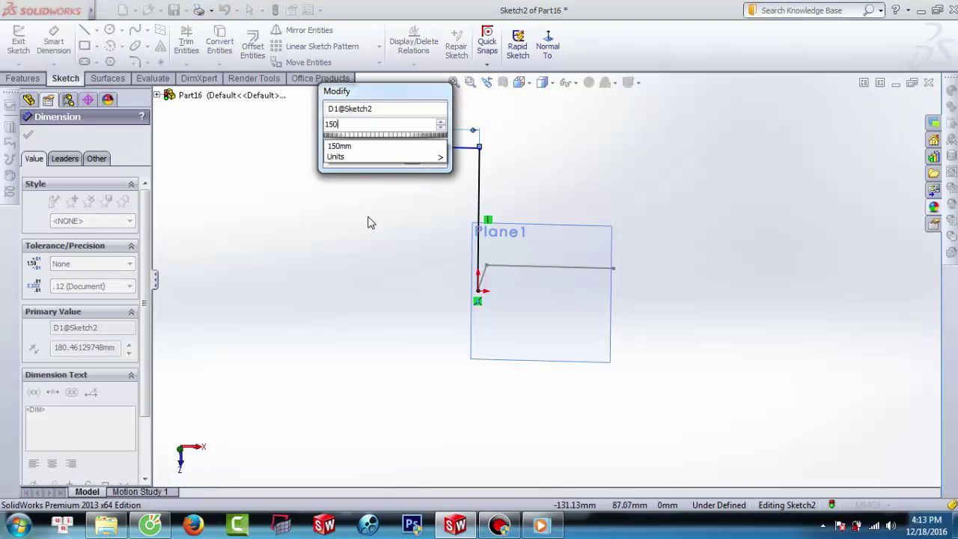
{"action": "key", "text": "Return"}
{"action": "left_click", "coordinate": [479, 187]}
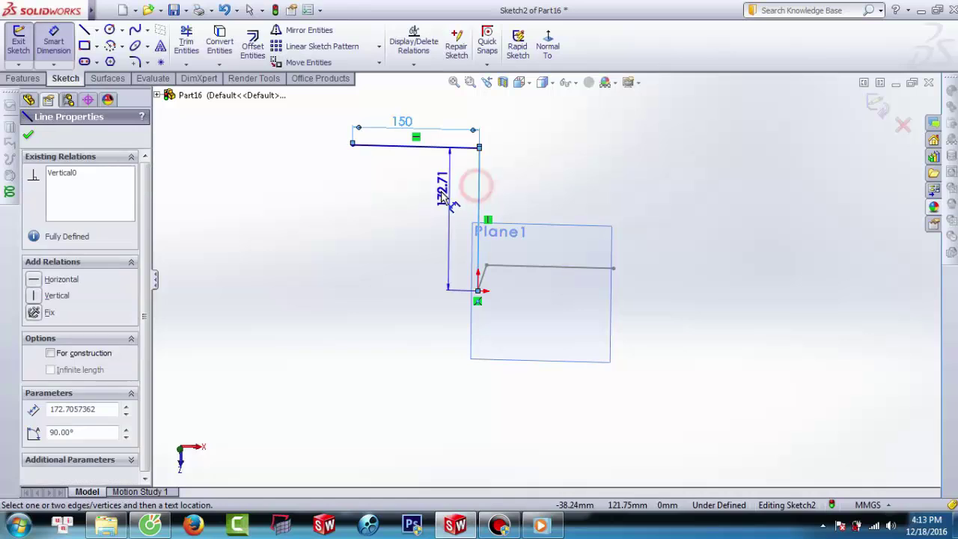
{"action": "left_click", "coordinate": [423, 219]}
{"action": "type", "text": "15"}
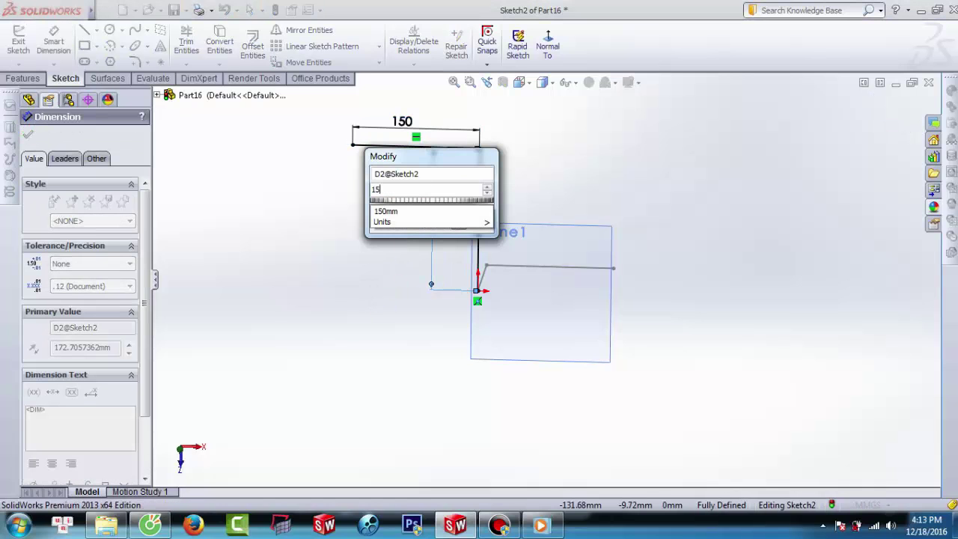
{"action": "type", "text": "0"}
{"action": "key", "text": "Return"}
{"action": "left_click", "coordinate": [28, 133]}
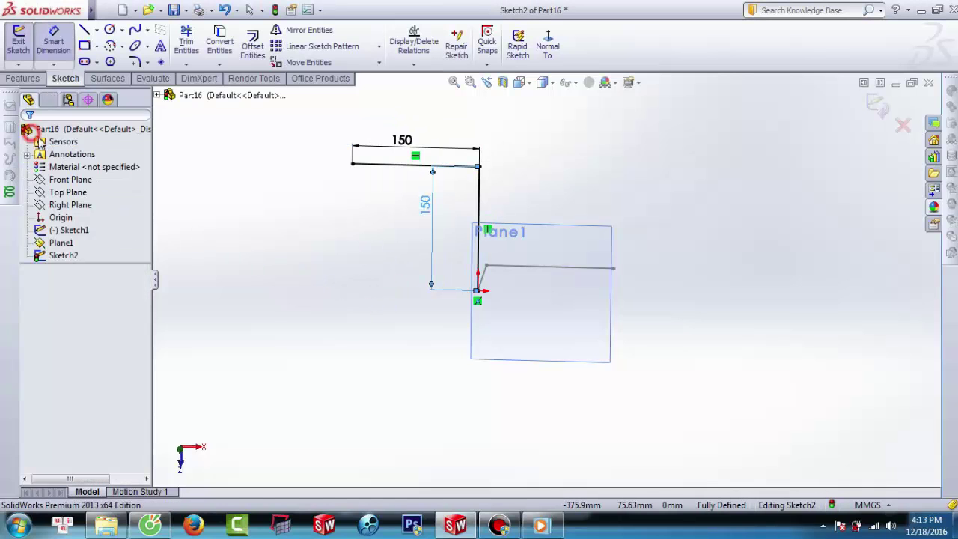
Exit Sketch2 and hide Plane1
{"action": "mouse_move", "coordinate": [427, 220]}
{"action": "middle_mouse_down"}
{"action": "mouse_move", "coordinate": [439, 231]}
{"action": "mouse_move", "coordinate": [373, 292]}
{"action": "mouse_move", "coordinate": [396, 285]}
{"action": "mouse_move", "coordinate": [393, 295]}
{"action": "middle_mouse_up"}
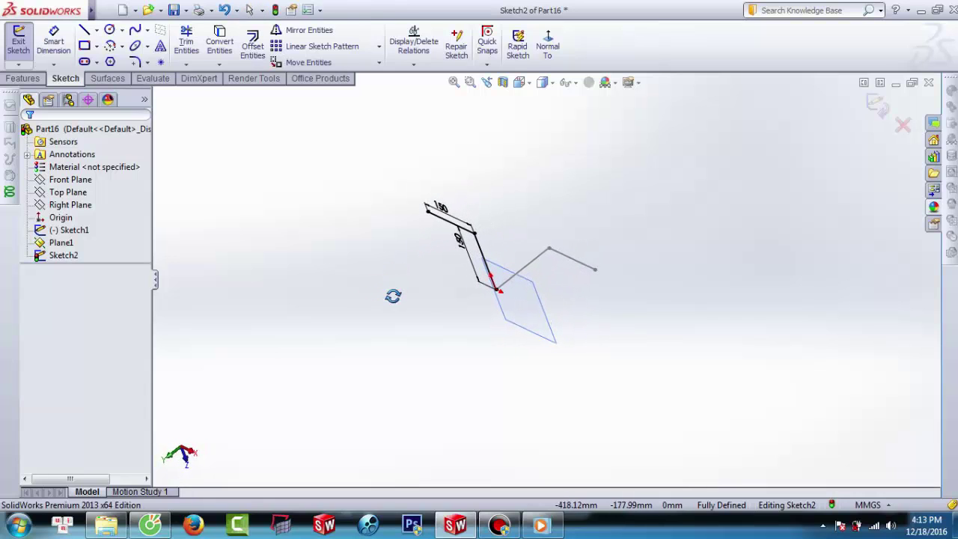
{"action": "right_click", "coordinate": [518, 314]}
{"action": "left_click", "coordinate": [340, 190]}
{"action": "left_click", "coordinate": [19, 43]}
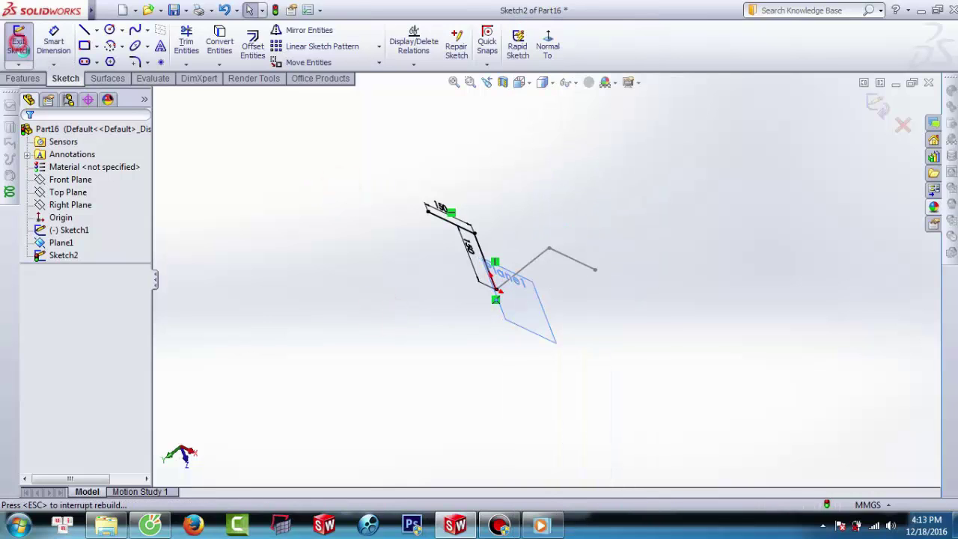
{"action": "left_click", "coordinate": [322, 296]}
{"action": "right_click", "coordinate": [538, 310]}
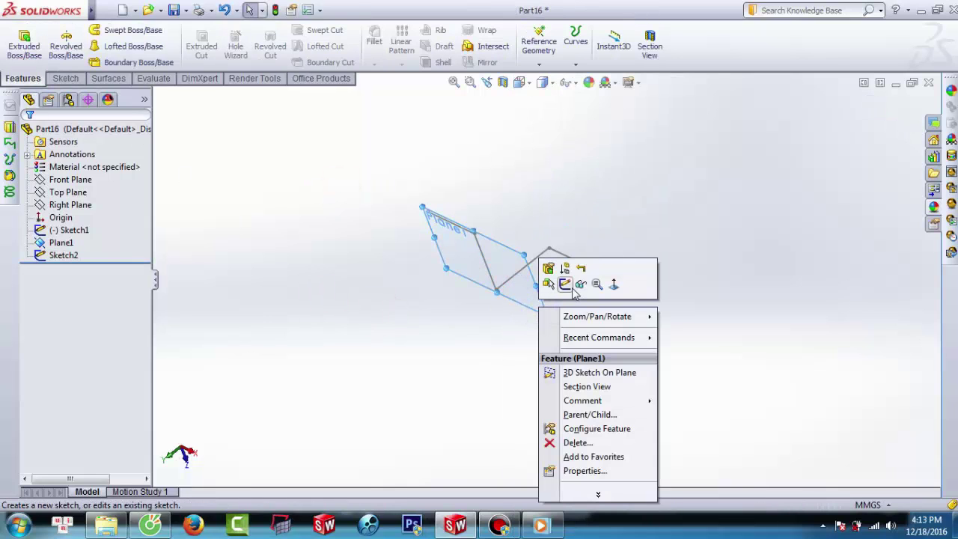
{"action": "left_click", "coordinate": [577, 283]}
{"action": "mouse_move", "coordinate": [573, 284]}
{"action": "middle_mouse_down"}
{"action": "mouse_move", "coordinate": [505, 270]}
{"action": "mouse_move", "coordinate": [487, 240]}
{"action": "mouse_move", "coordinate": [473, 251]}
{"action": "mouse_move", "coordinate": [481, 251]}
{"action": "mouse_move", "coordinate": [481, 285]}
{"action": "middle_mouse_up"}
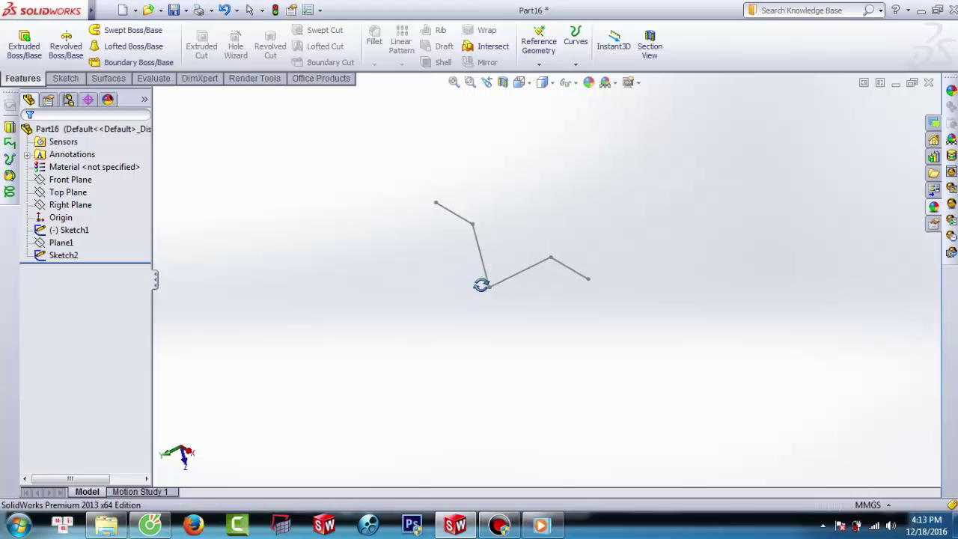
Create Plane2 parallel to the Right Plane through the path's endpoint
{"action": "left_click", "coordinate": [538, 44]}
{"action": "left_click", "coordinate": [548, 77]}
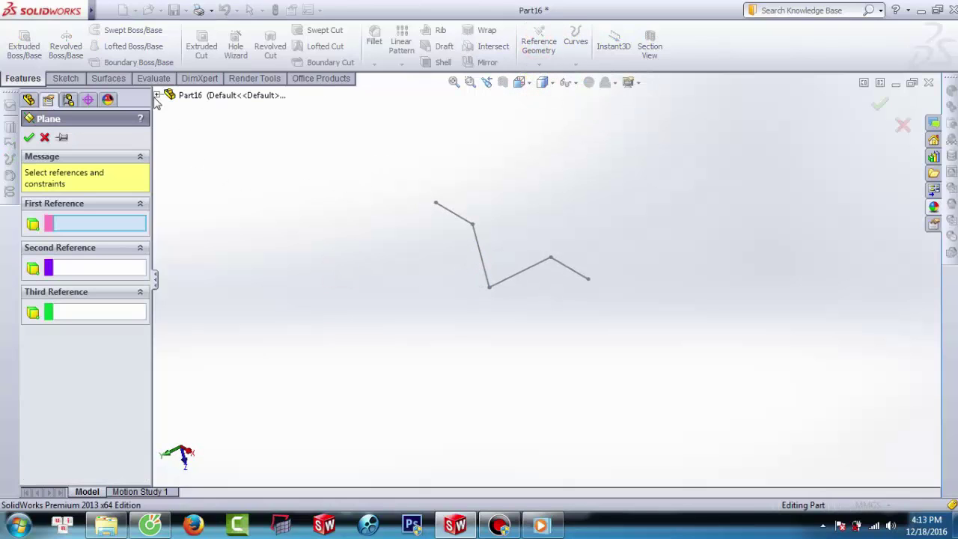
{"action": "left_click", "coordinate": [156, 97]}
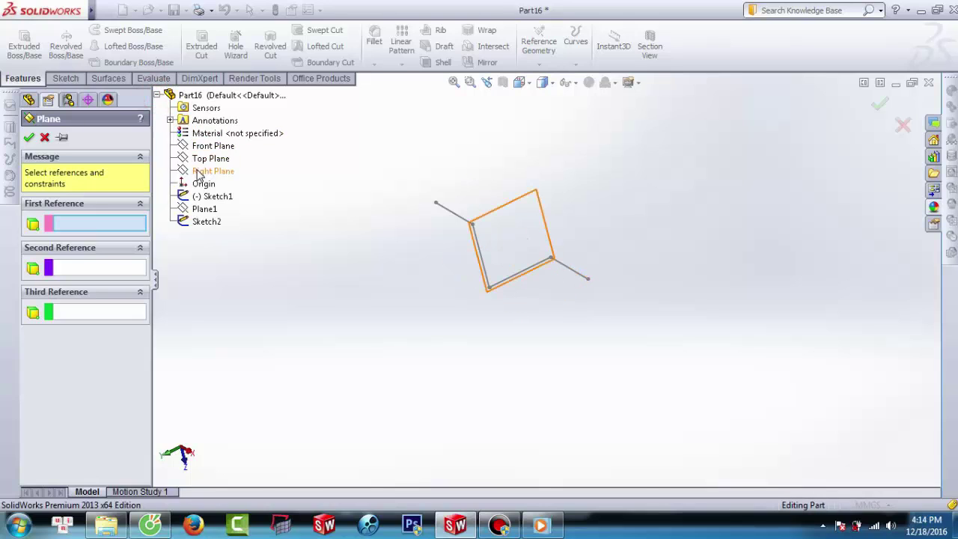
{"action": "left_click", "coordinate": [198, 172]}
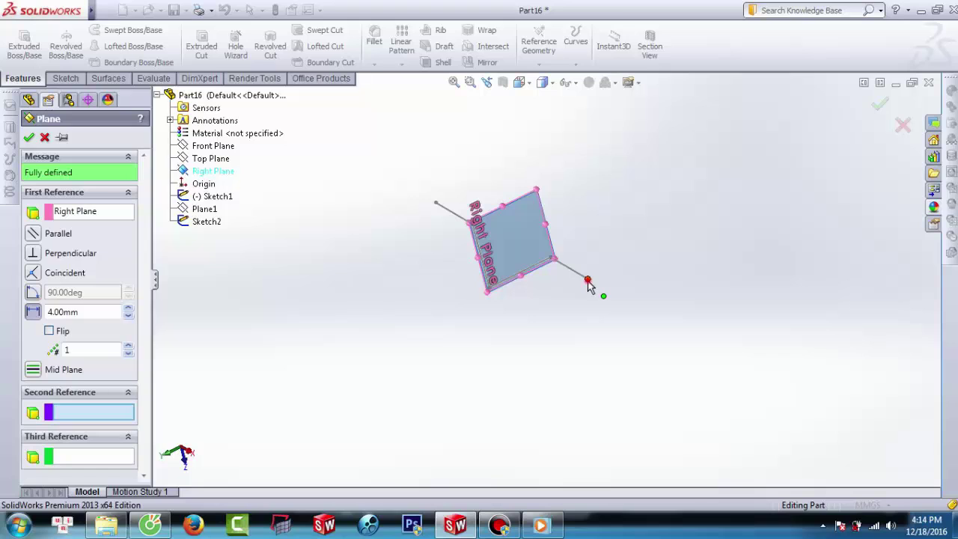
{"action": "left_click", "coordinate": [588, 282]}
{"action": "left_click", "coordinate": [29, 137]}
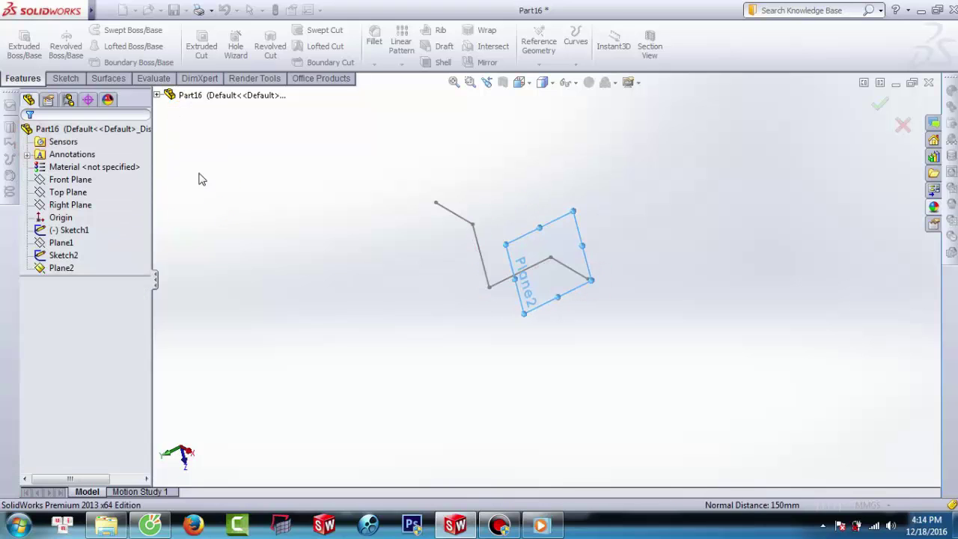
{"action": "left_click", "coordinate": [248, 172]}
{"action": "right_click", "coordinate": [561, 235]}
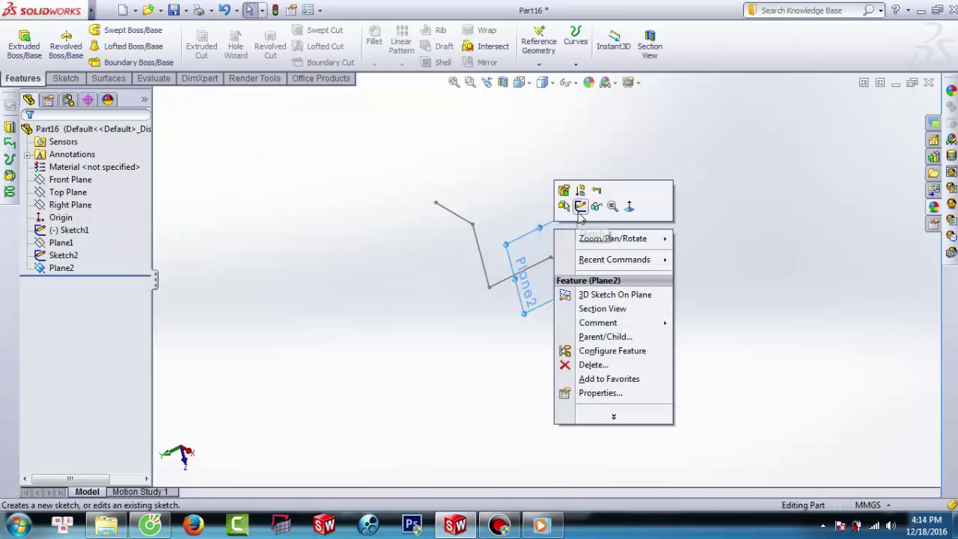
Sketch on Plane2 face-on: a horizontal line from the origin and a vertical line dropping from its end
{"action": "left_click", "coordinate": [628, 206]}
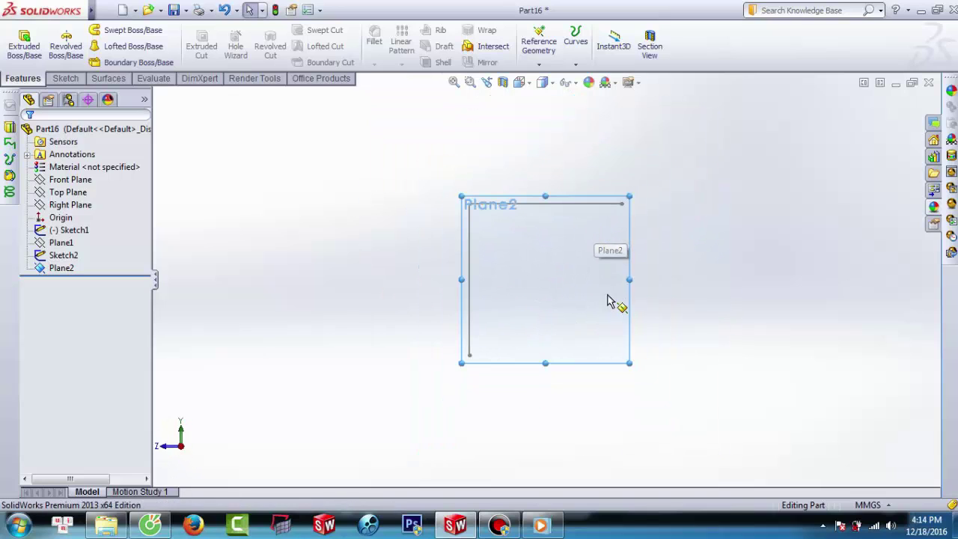
{"action": "right_click", "coordinate": [607, 301]}
{"action": "left_click", "coordinate": [659, 279]}
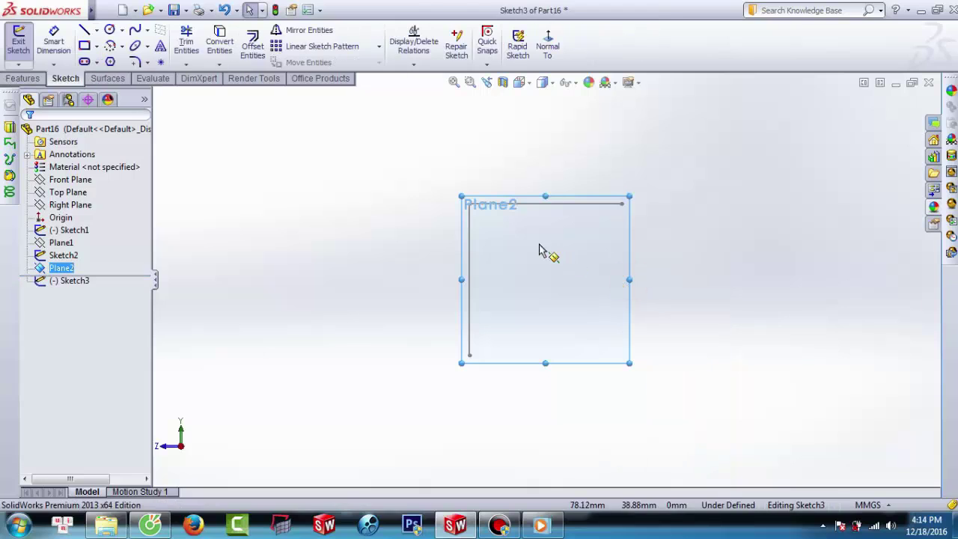
{"action": "left_click", "coordinate": [85, 30]}
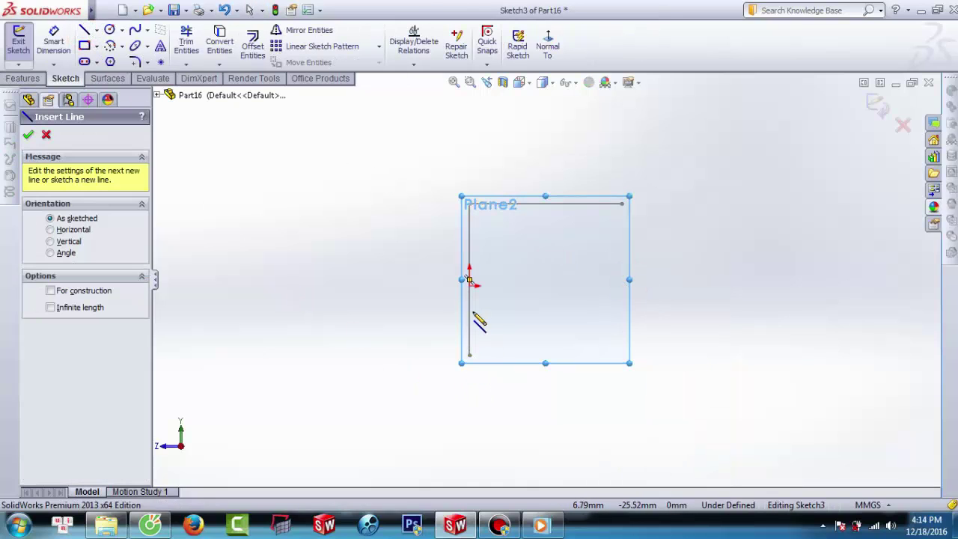
{"action": "middle_click_drag", "start_coordinate": [479, 321], "coordinate": [445, 313]}
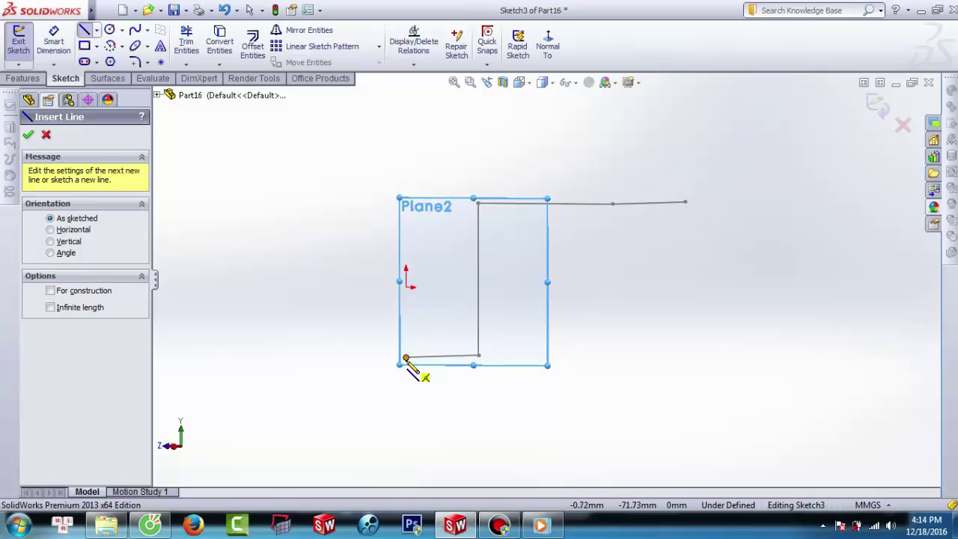
{"action": "left_click_drag", "start_coordinate": [405, 359], "coordinate": [590, 358]}
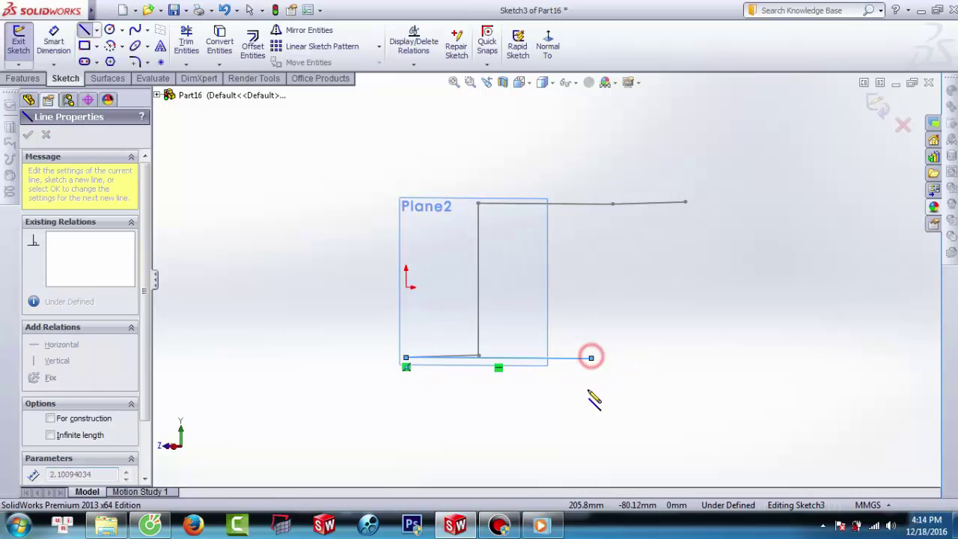
{"action": "key", "text": "Escape"}
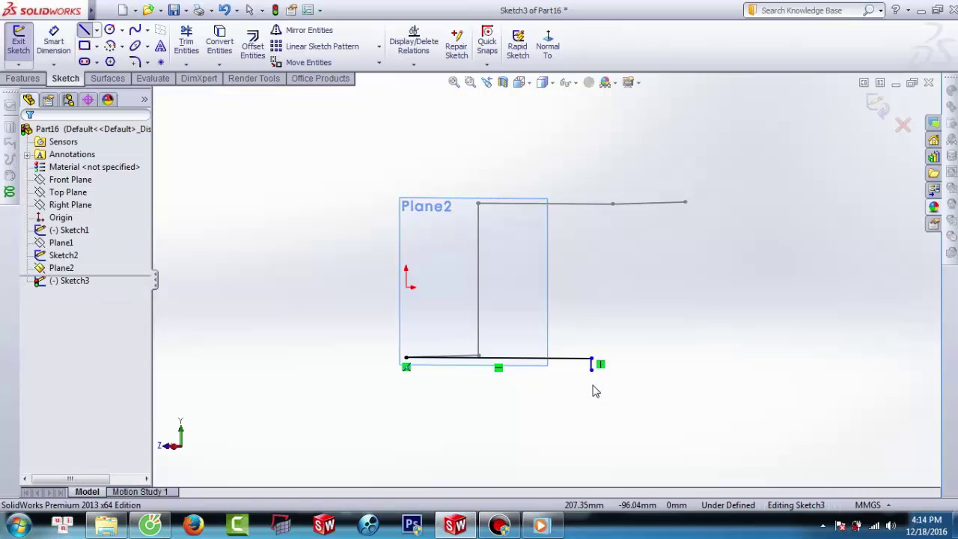
{"action": "left_click_drag", "start_coordinate": [592, 367], "coordinate": [589, 473]}
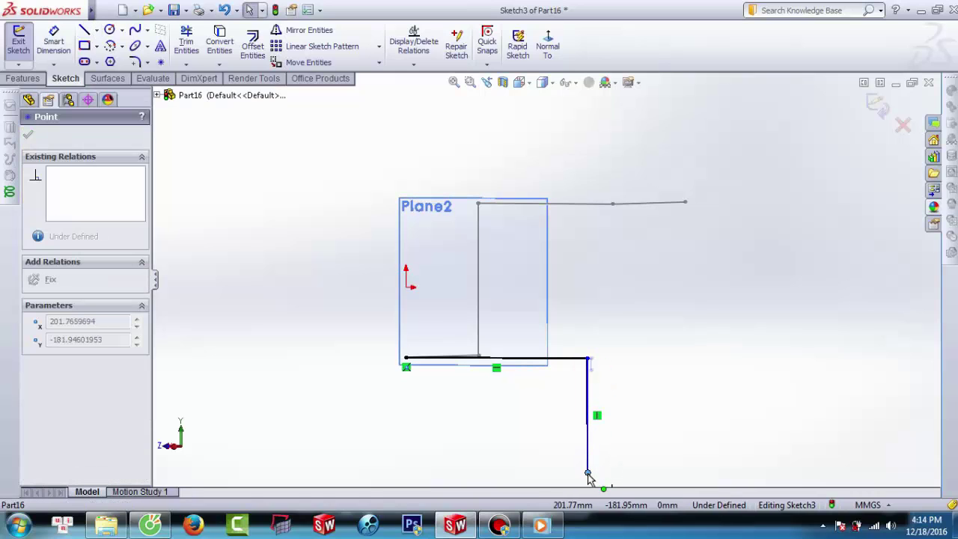
{"action": "key", "text": "Escape"}
Dimension Sketch3's horizontal and vertical lines to 150 mm each
{"action": "left_click", "coordinate": [56, 43]}
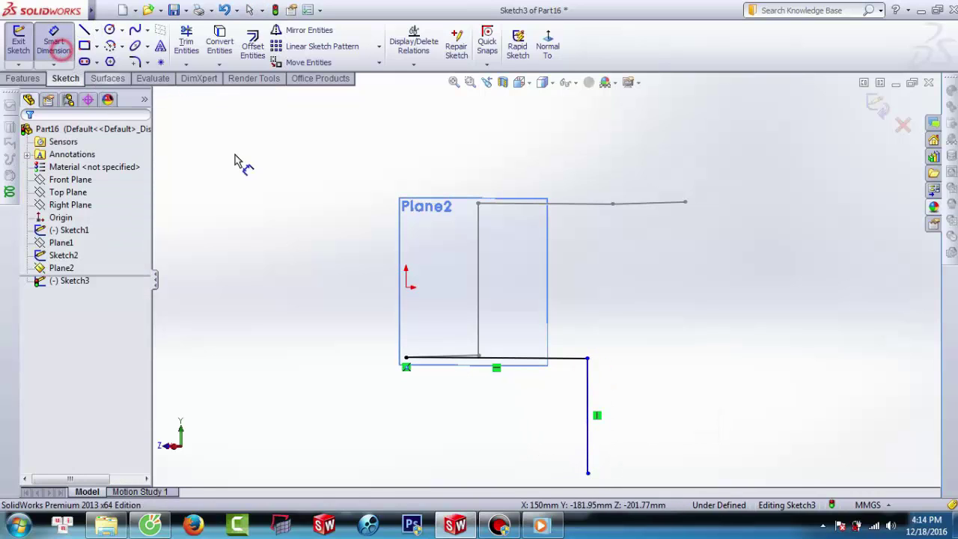
{"action": "left_click", "coordinate": [501, 361]}
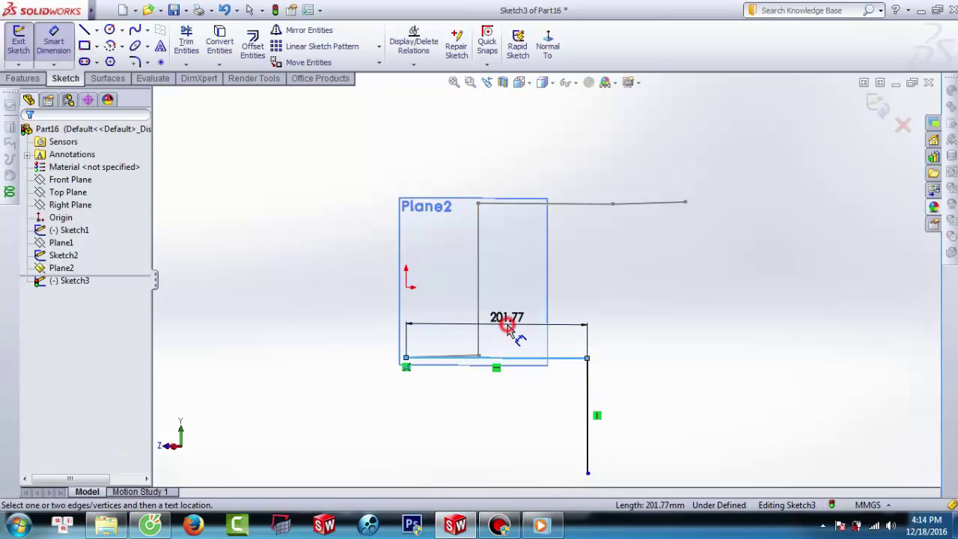
{"action": "left_click", "coordinate": [507, 323]}
{"action": "type", "text": "150"}
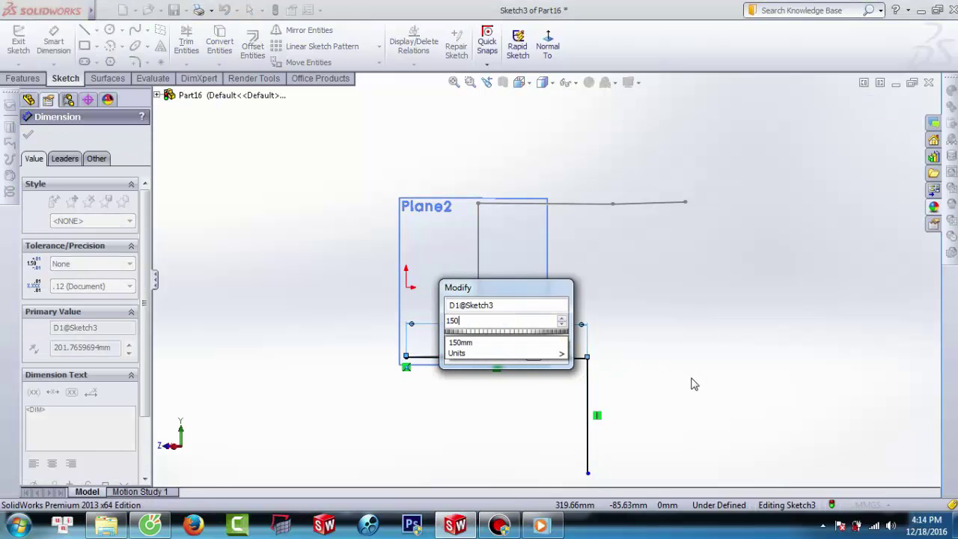
{"action": "key", "text": "Return"}
{"action": "left_click", "coordinate": [541, 386]}
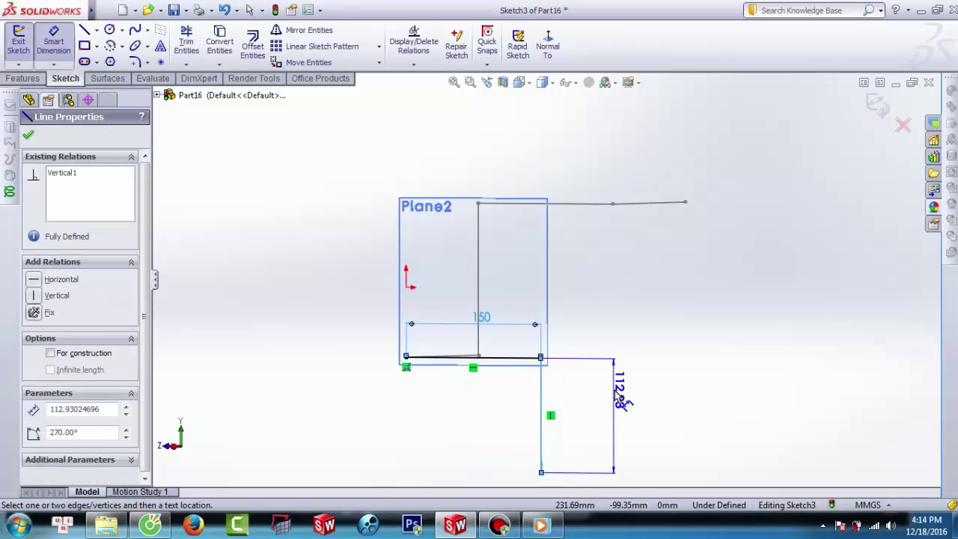
{"action": "left_click", "coordinate": [629, 400]}
{"action": "type", "text": "15"}
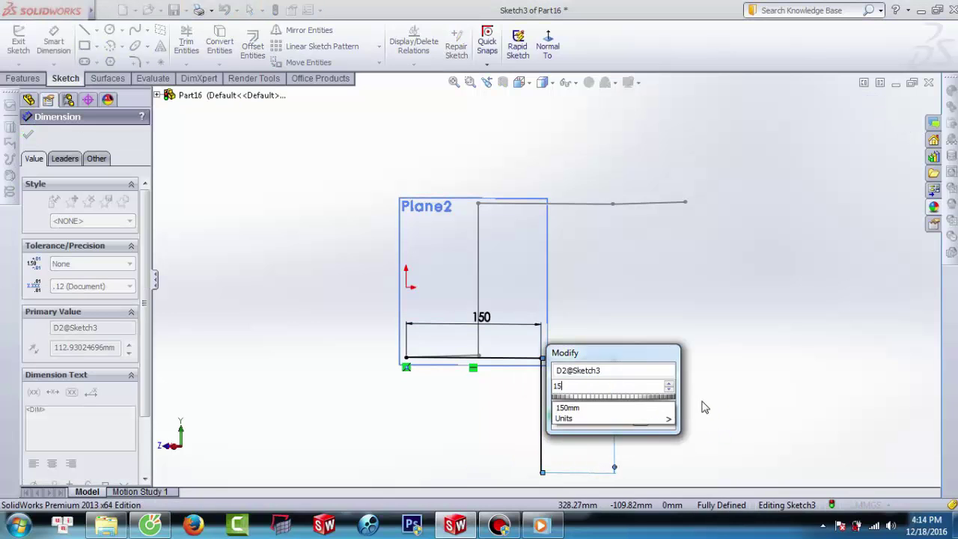
{"action": "type", "text": "0"}
{"action": "key", "text": "Return"}
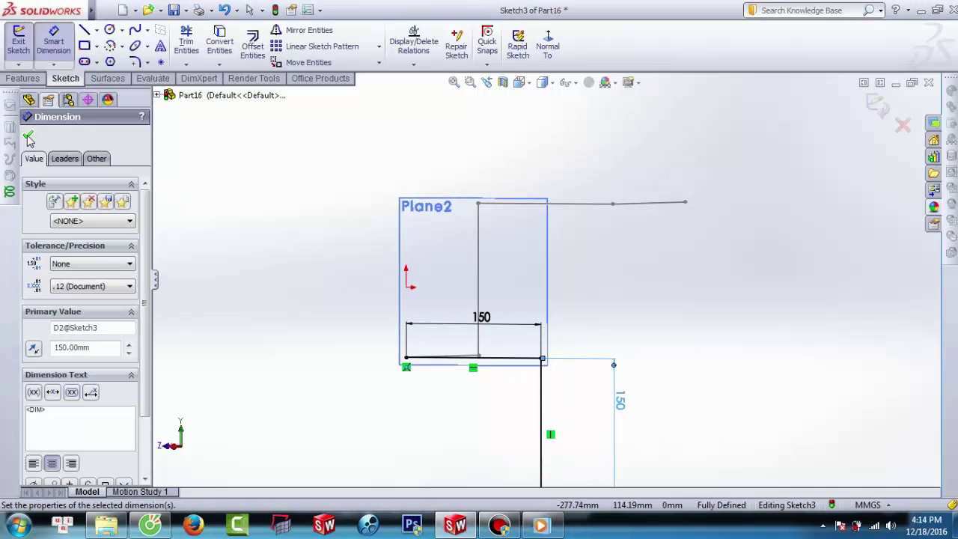
{"action": "left_click", "coordinate": [28, 139]}
{"action": "scroll", "coordinate": [507, 267], "scroll_direction": "up", "scroll_amount": 4}
{"action": "scroll", "coordinate": [506, 281], "scroll_direction": "up", "scroll_amount": 1}
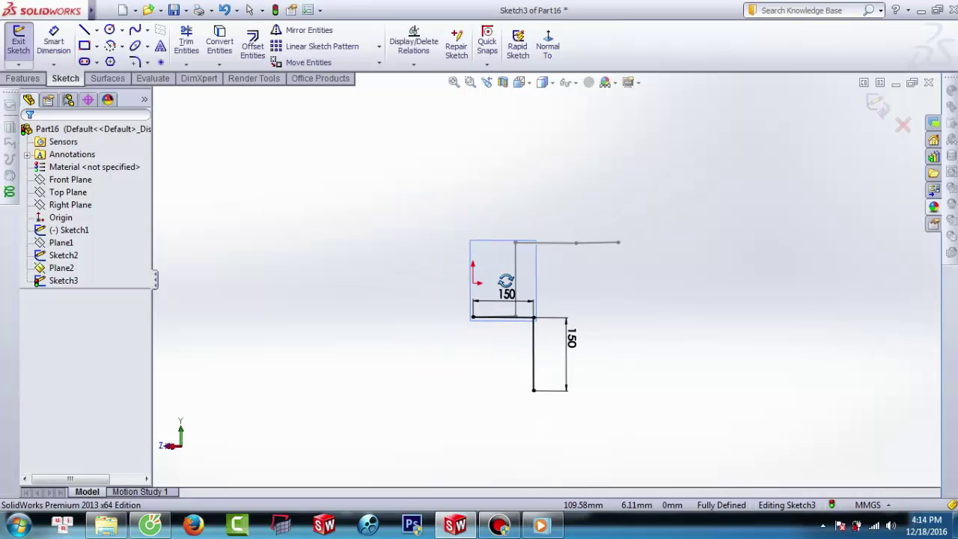
{"action": "mouse_move", "coordinate": [506, 281]}
{"action": "middle_mouse_down"}
{"action": "mouse_move", "coordinate": [436, 270]}
{"action": "mouse_move", "coordinate": [426, 229]}
{"action": "mouse_move", "coordinate": [487, 219]}
{"action": "middle_mouse_up"}
Exit Sketch3, hide Plane2, and orbit around the bare zigzag path
{"action": "right_click", "coordinate": [486, 218]}
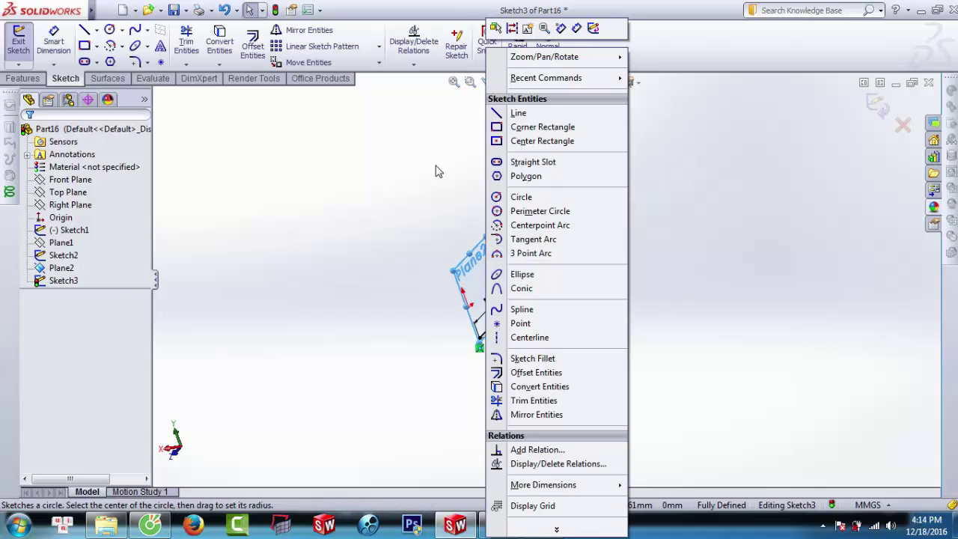
{"action": "left_click", "coordinate": [425, 169]}
{"action": "left_click", "coordinate": [19, 42]}
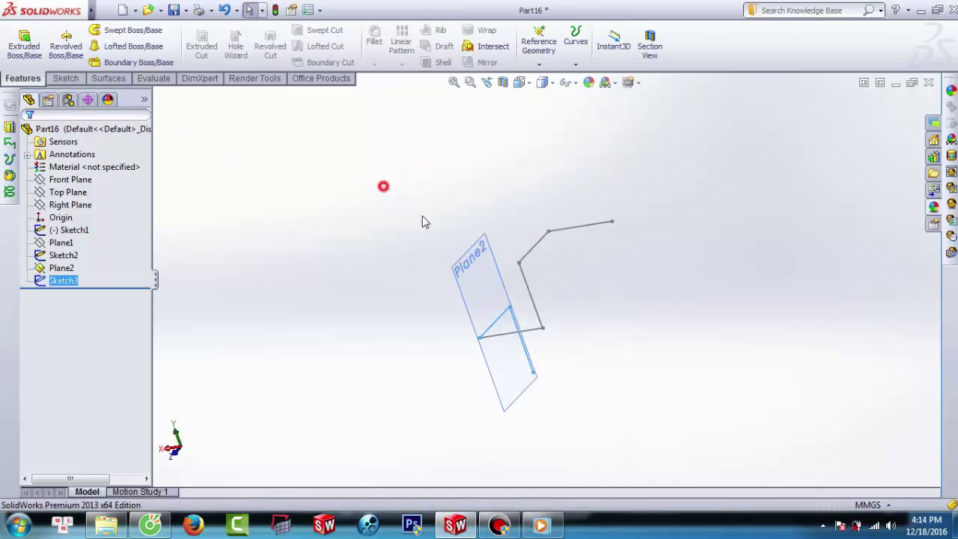
{"action": "right_click", "coordinate": [485, 250]}
{"action": "left_click", "coordinate": [522, 230]}
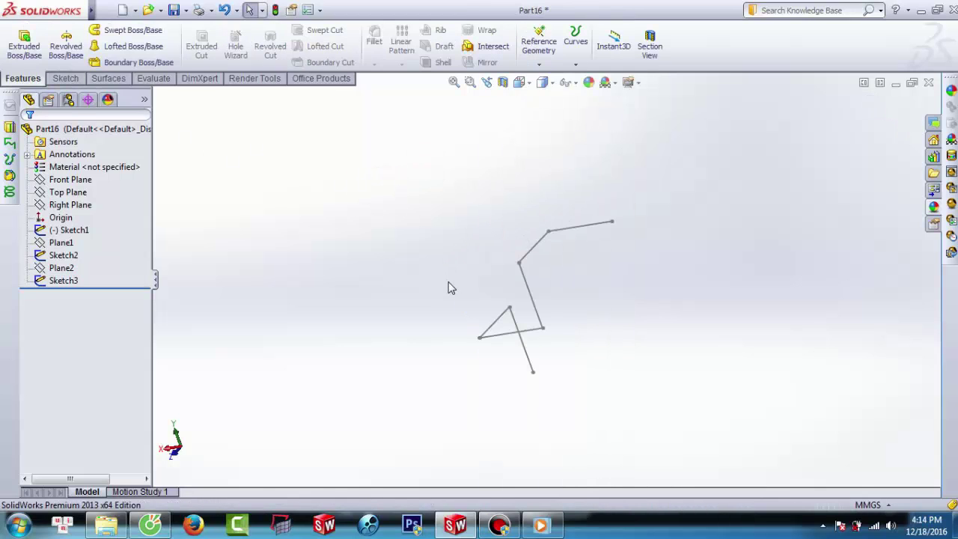
{"action": "middle_click_drag", "start_coordinate": [450, 288], "coordinate": [410, 215]}
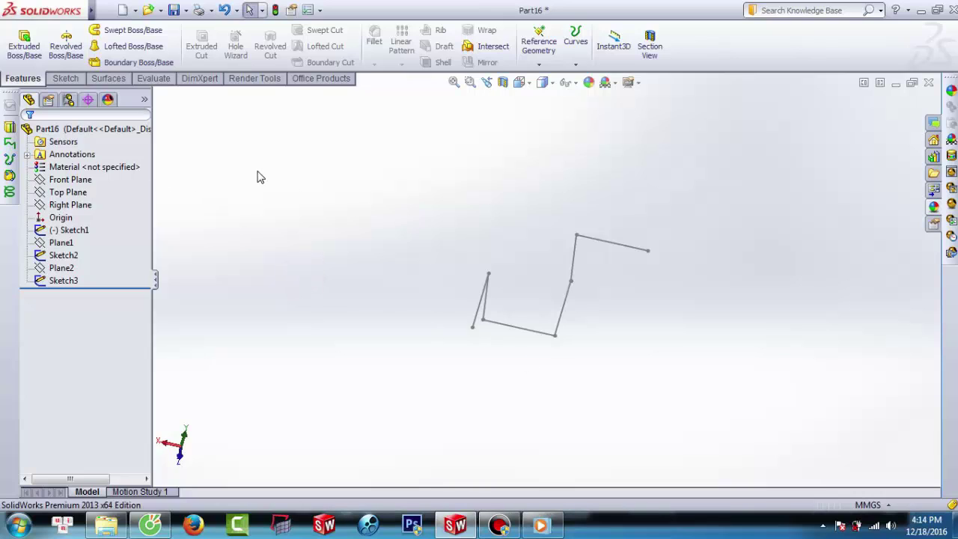
{"action": "left_click", "coordinate": [538, 45]}
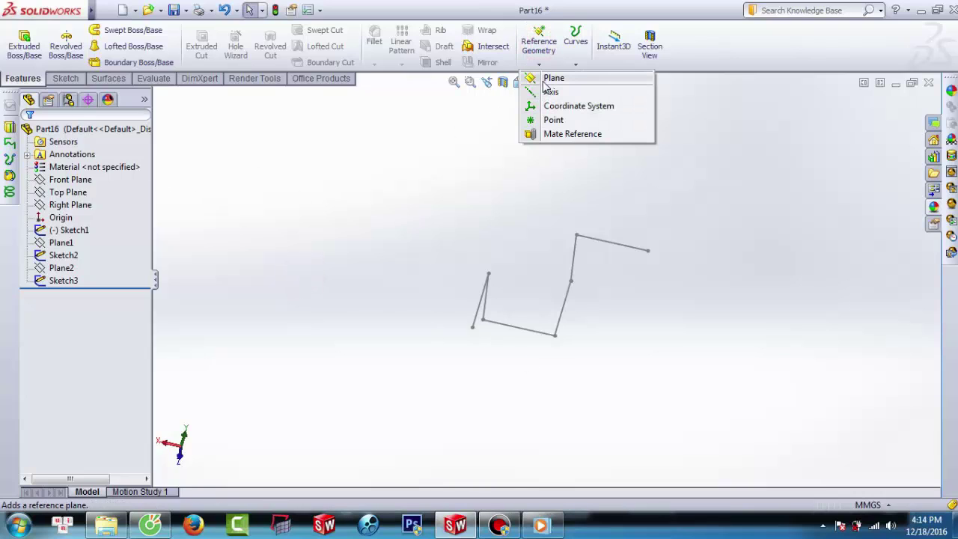
Create Plane3 perpendicular to Sketch3's Line2 at its endpoint and view it face-on
{"action": "left_click", "coordinate": [550, 79]}
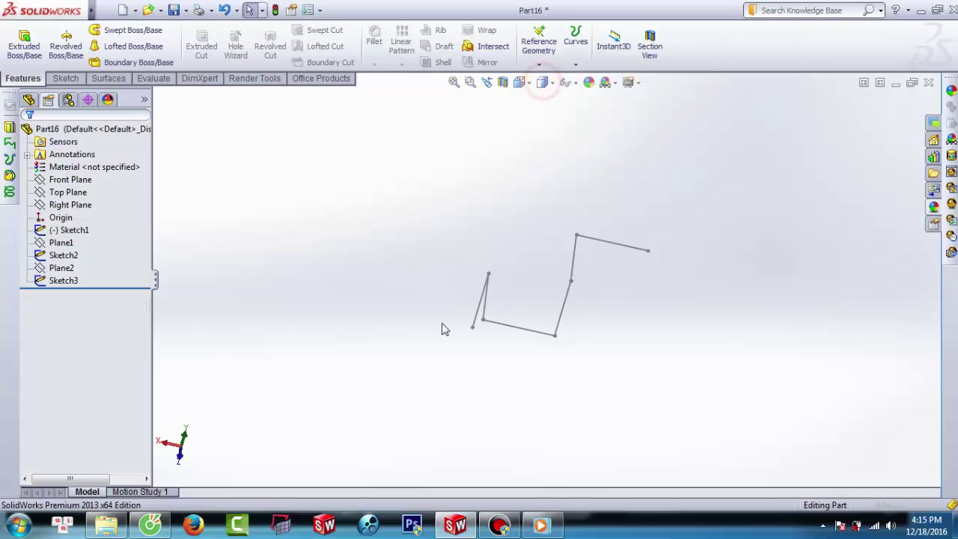
{"action": "left_click", "coordinate": [479, 313]}
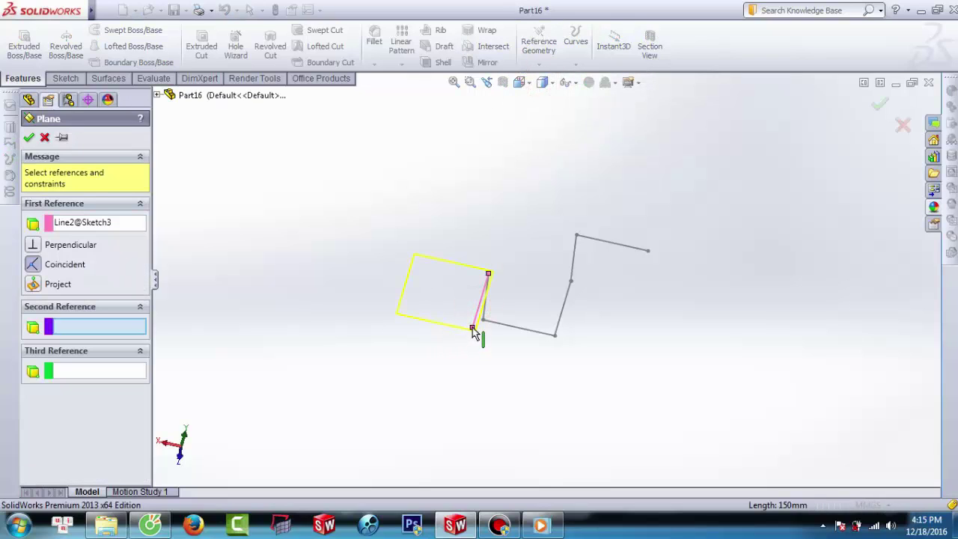
{"action": "scroll", "coordinate": [472, 327], "scroll_direction": "down", "scroll_amount": 2}
{"action": "scroll", "coordinate": [509, 322], "scroll_direction": "down", "scroll_amount": 4}
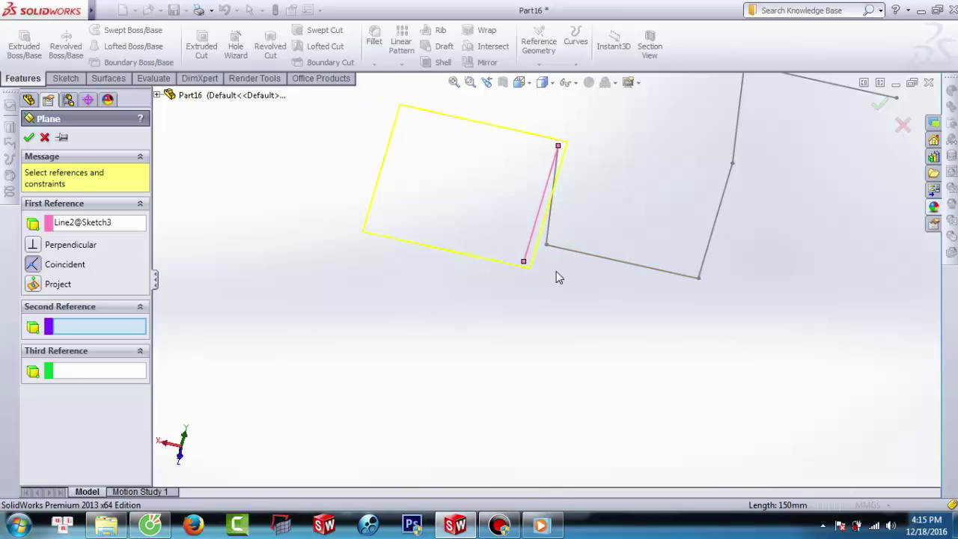
{"action": "mouse_move", "coordinate": [556, 271]}
{"action": "middle_mouse_down"}
{"action": "mouse_move", "coordinate": [582, 306]}
{"action": "mouse_move", "coordinate": [621, 326]}
{"action": "middle_mouse_up"}
{"action": "left_click", "coordinate": [620, 317]}
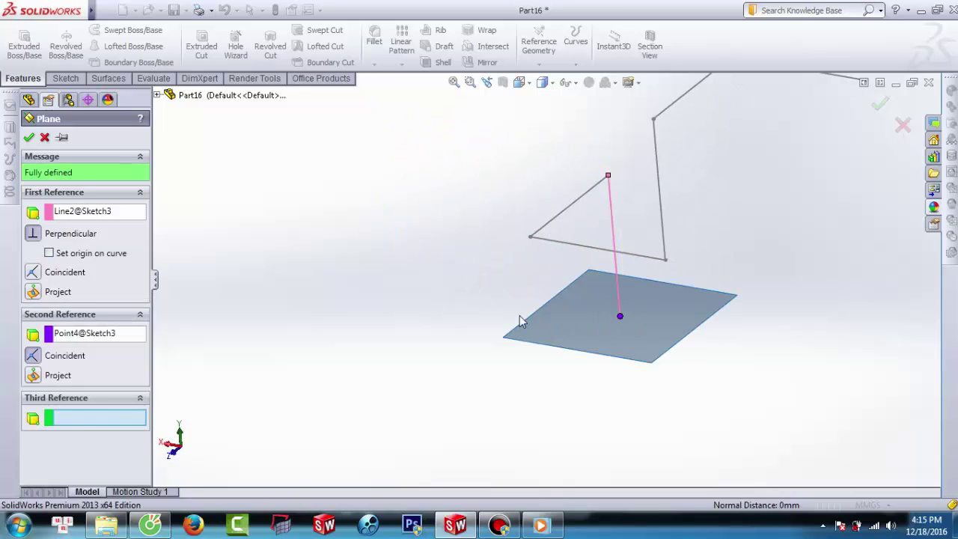
{"action": "left_click", "coordinate": [28, 138]}
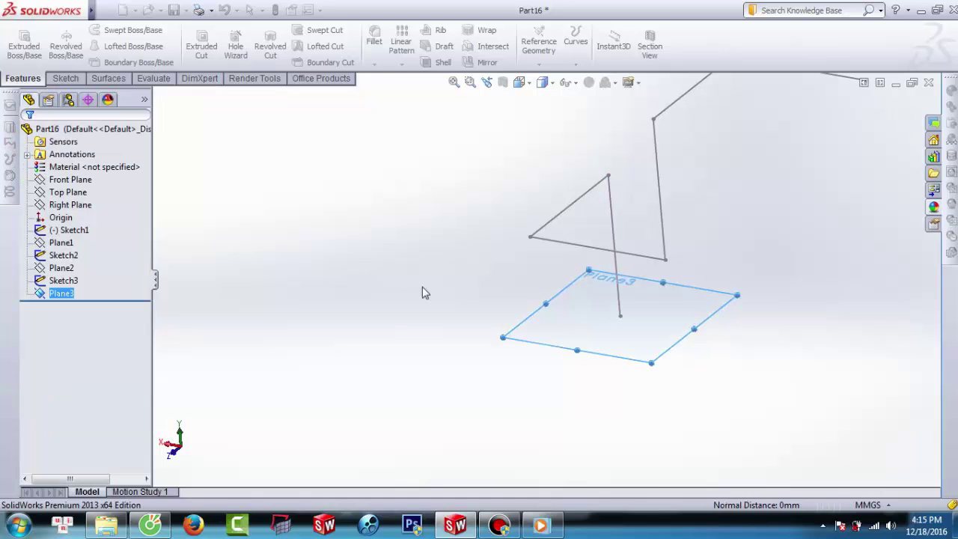
{"action": "right_click", "coordinate": [536, 325]}
{"action": "left_click", "coordinate": [612, 299]}
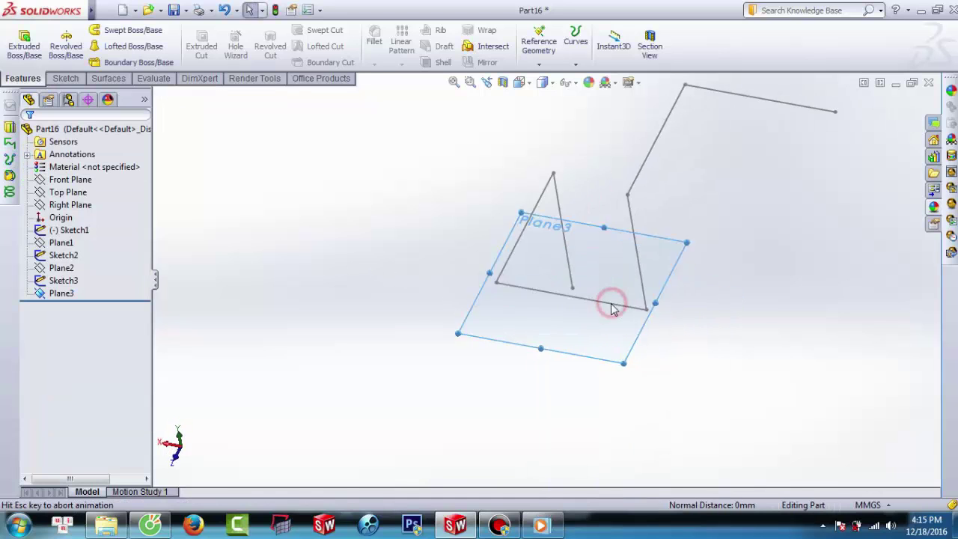
{"action": "key", "text": "z"}
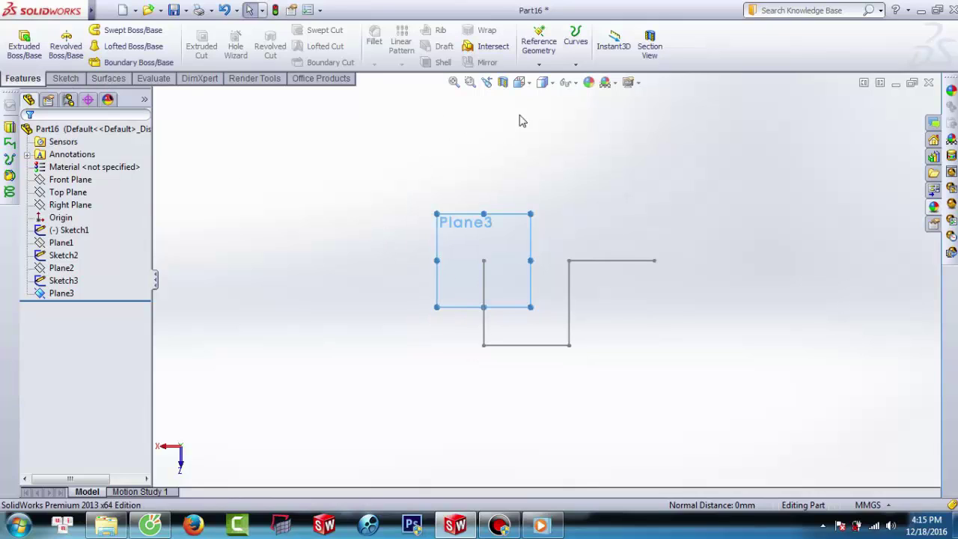
Sketch on Plane3: a line running left from the origin, then one dropping straight down
{"action": "left_click", "coordinate": [64, 80]}
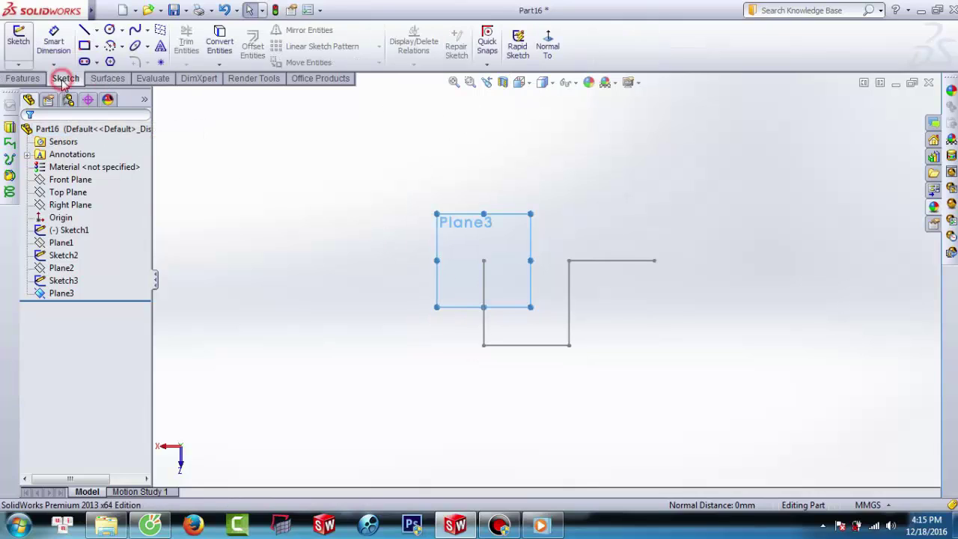
{"action": "left_click", "coordinate": [16, 45]}
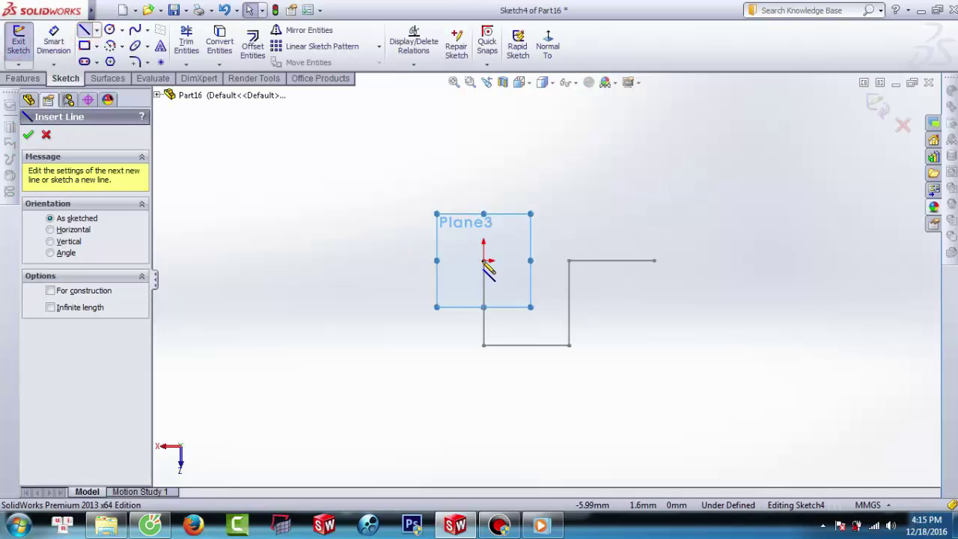
{"action": "middle_click_drag", "start_coordinate": [500, 277], "coordinate": [460, 284]}
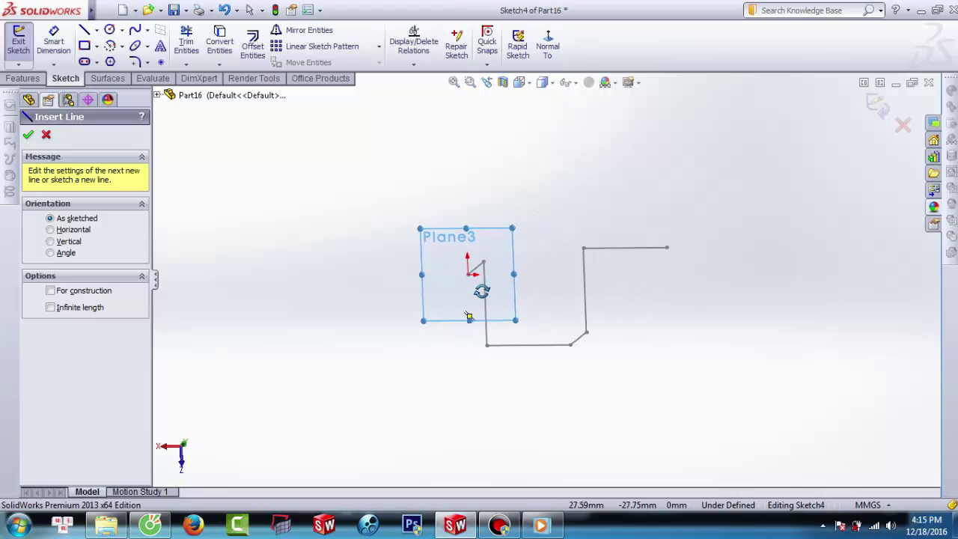
{"action": "left_click", "coordinate": [455, 277]}
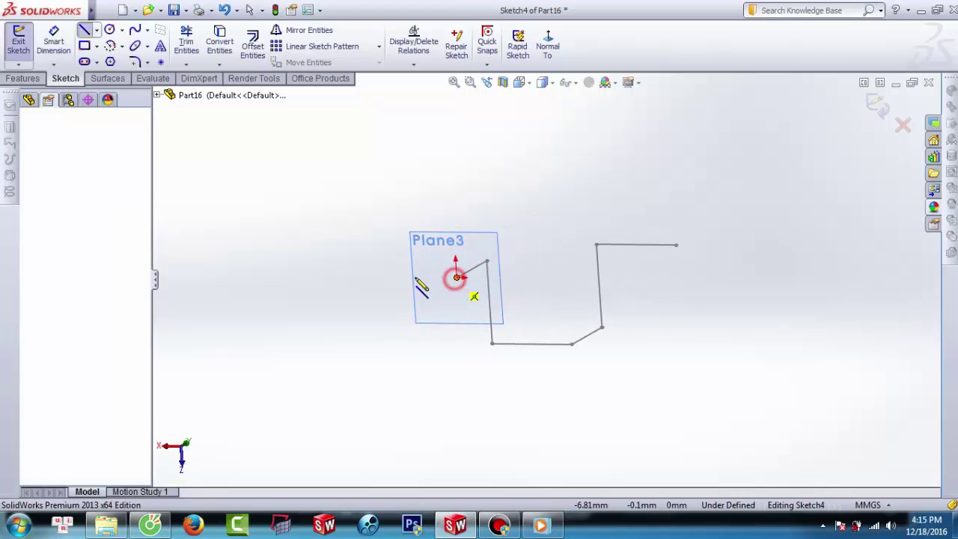
{"action": "left_click", "coordinate": [361, 277]}
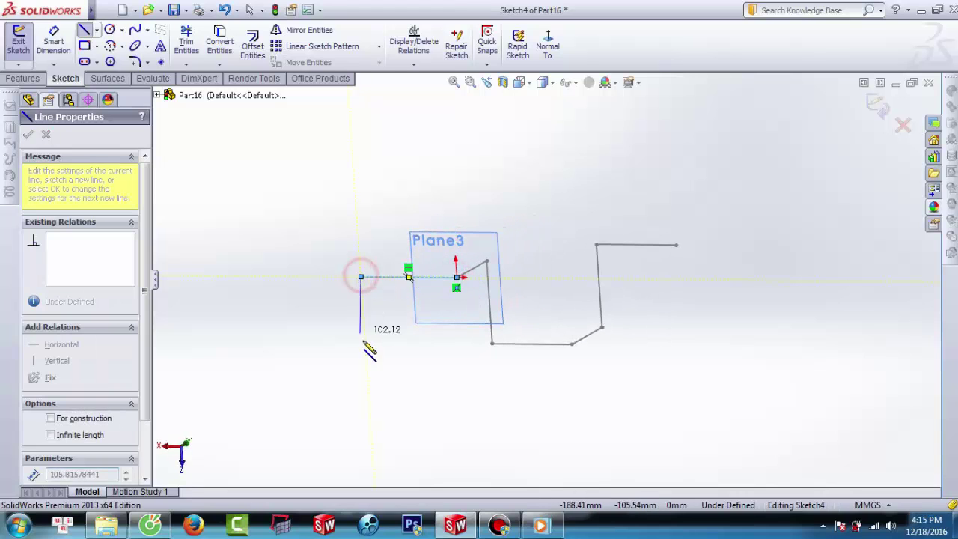
{"action": "left_click", "coordinate": [366, 357]}
{"action": "key", "text": "Escape"}
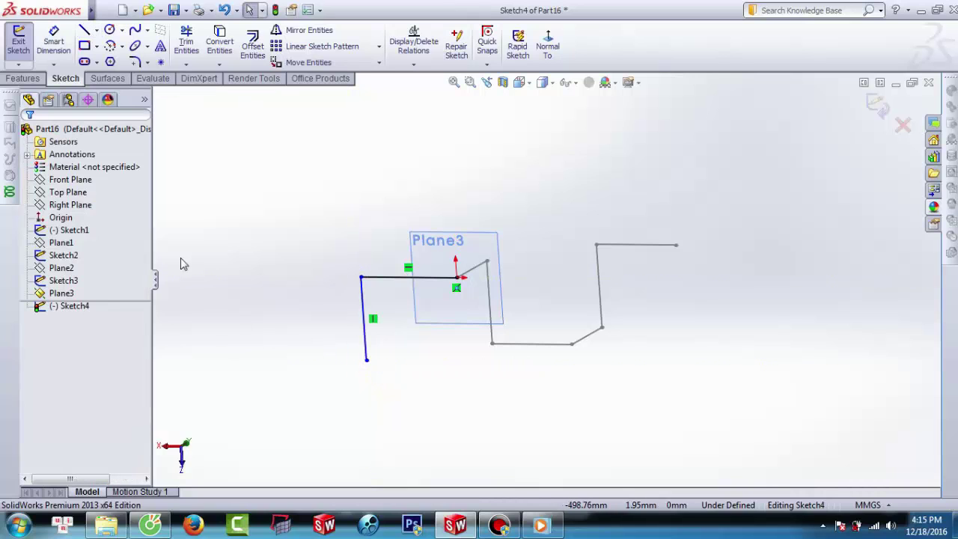
{"action": "left_click", "coordinate": [54, 42]}
Dimension the horizontal and the vertical line of Sketch4 at 150 mm each
{"action": "left_click", "coordinate": [392, 277]}
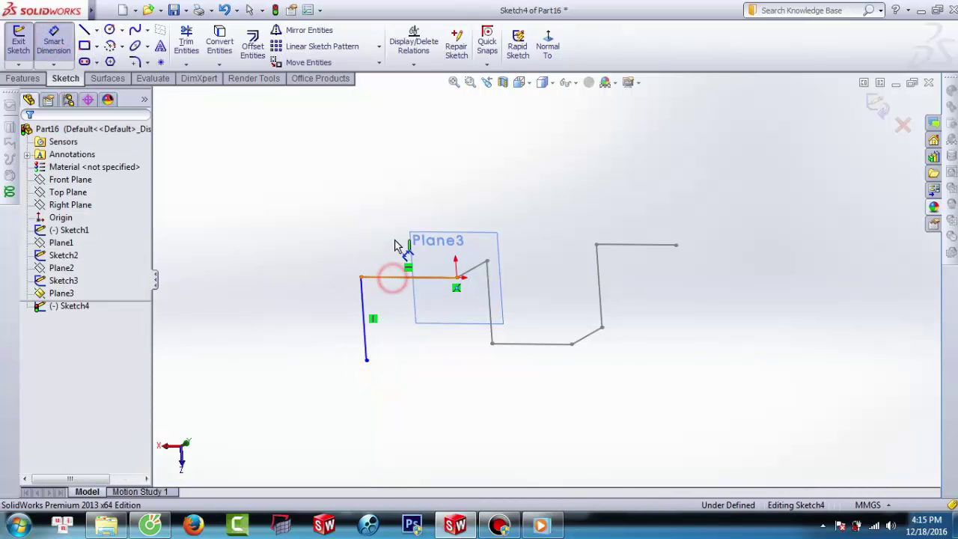
{"action": "left_click", "coordinate": [395, 229]}
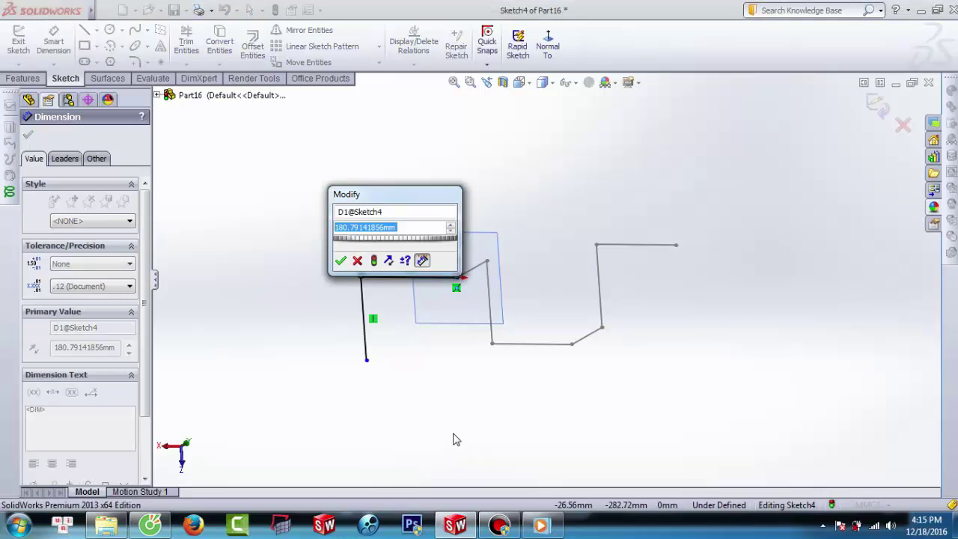
{"action": "type", "text": "150"}
{"action": "key", "text": "Return"}
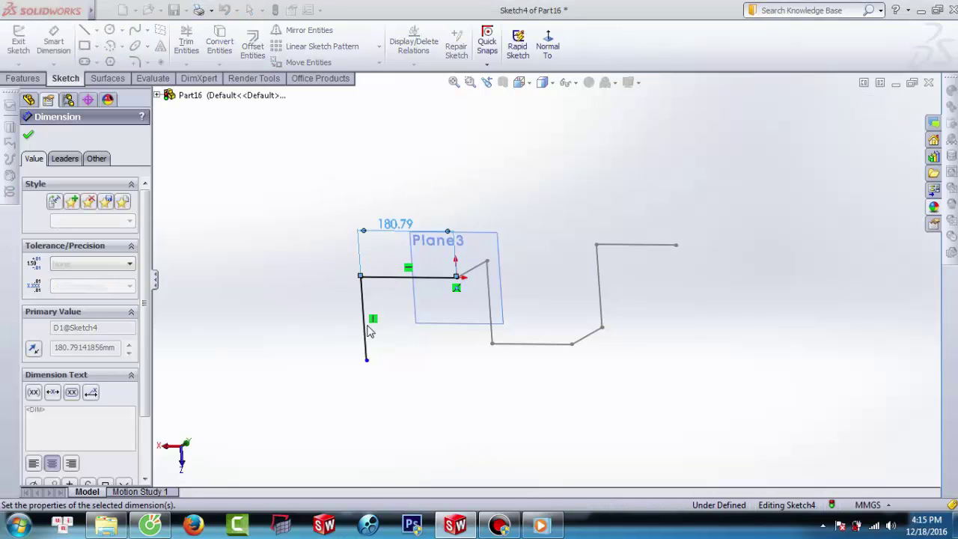
{"action": "left_click", "coordinate": [381, 313]}
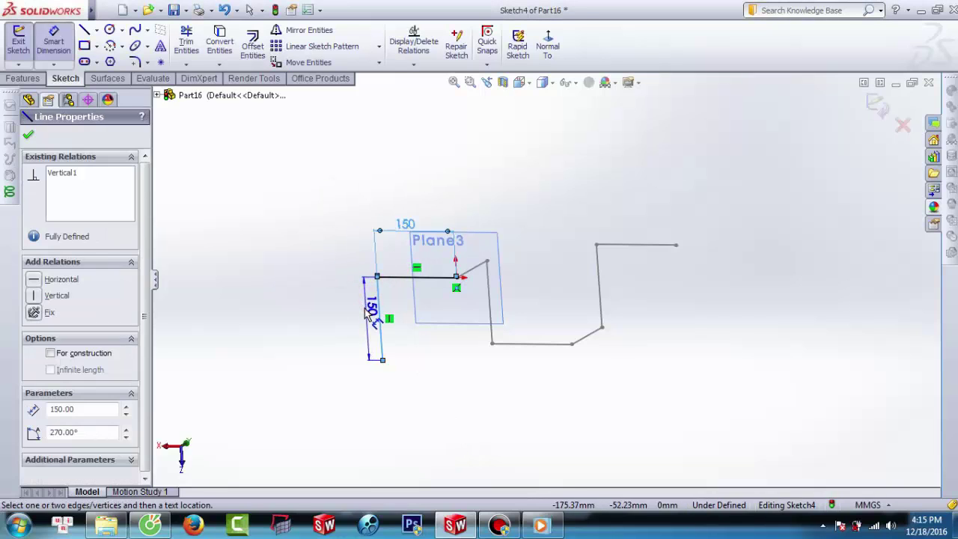
{"action": "left_click", "coordinate": [381, 360]}
{"action": "type", "text": "1"}
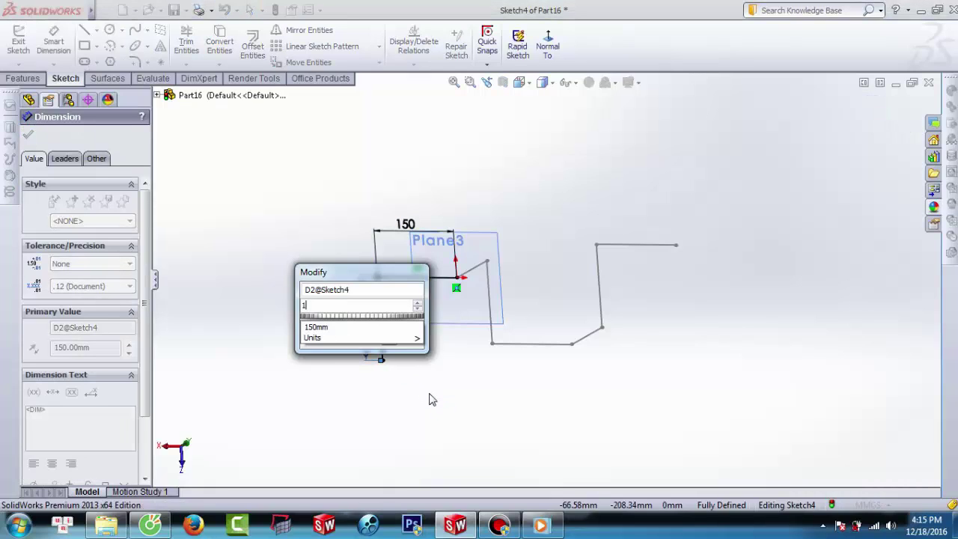
{"action": "type", "text": "50"}
{"action": "key", "text": "Return"}
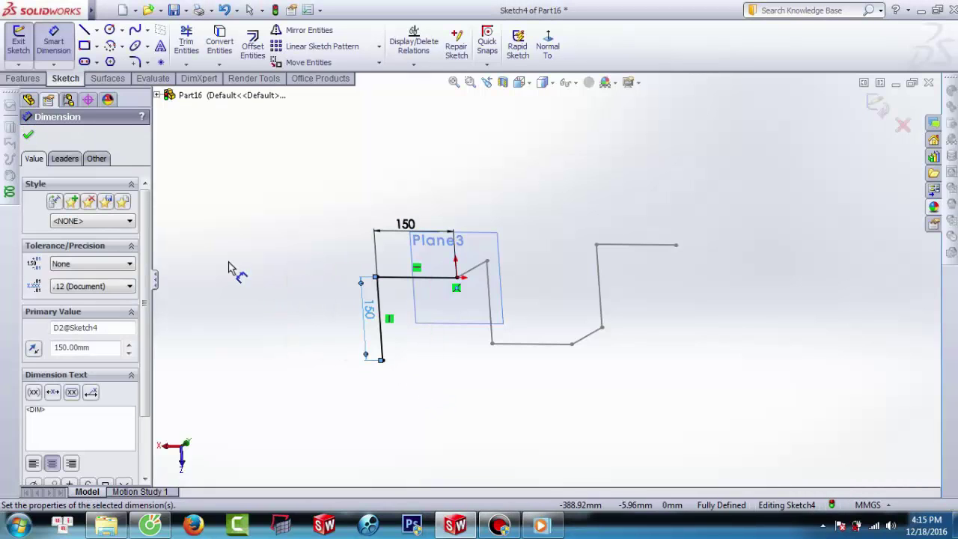
Close Sketch4 and hide Plane3 so only the 150 mm zigzag lines remain
{"action": "left_click", "coordinate": [28, 135]}
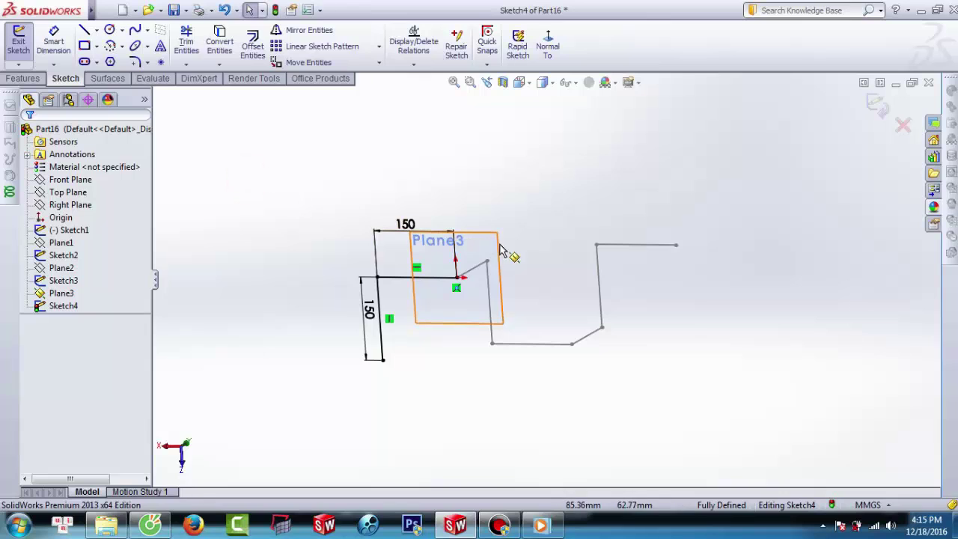
{"action": "left_click", "coordinate": [18, 41]}
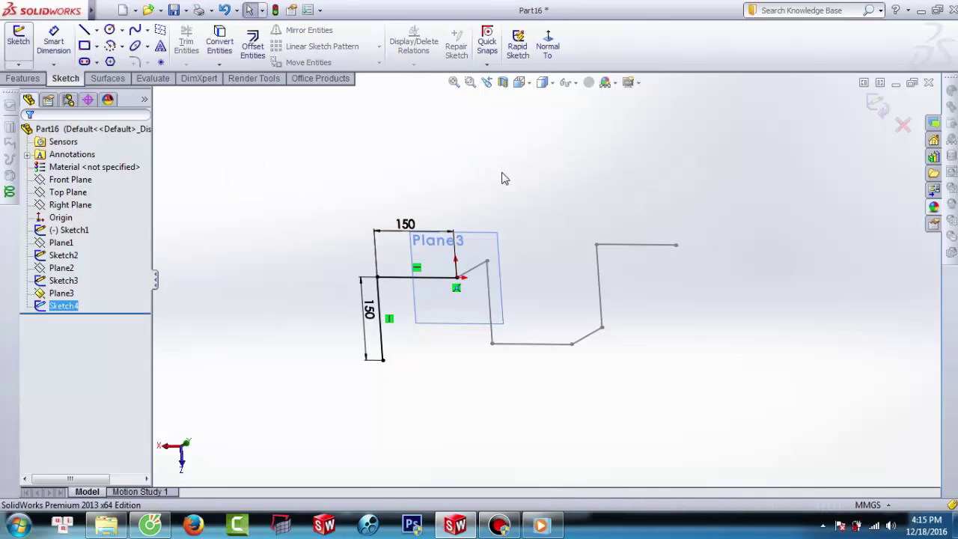
{"action": "right_click", "coordinate": [490, 236]}
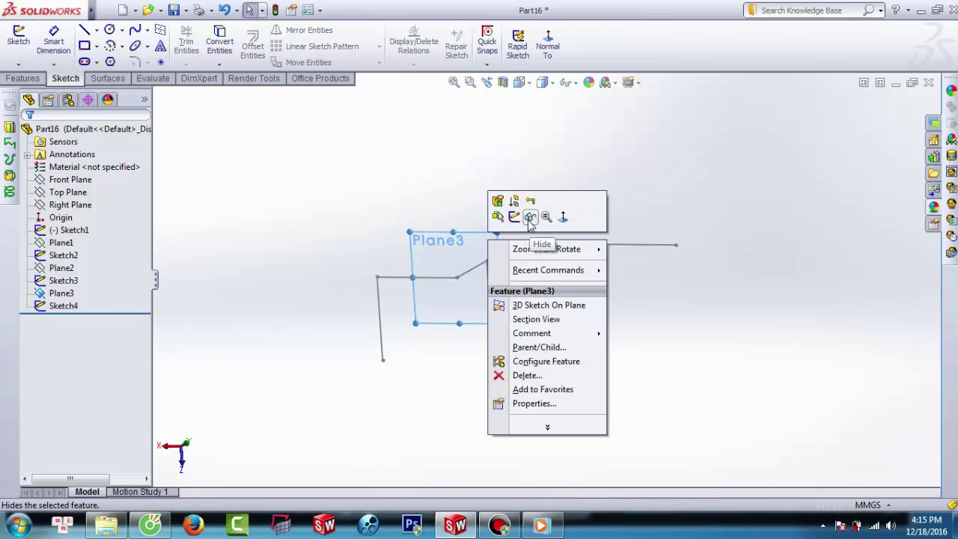
{"action": "left_click", "coordinate": [529, 217]}
{"action": "mouse_move", "coordinate": [515, 229]}
{"action": "middle_mouse_down"}
{"action": "mouse_move", "coordinate": [485, 280]}
{"action": "mouse_move", "coordinate": [505, 222]}
{"action": "middle_mouse_up"}
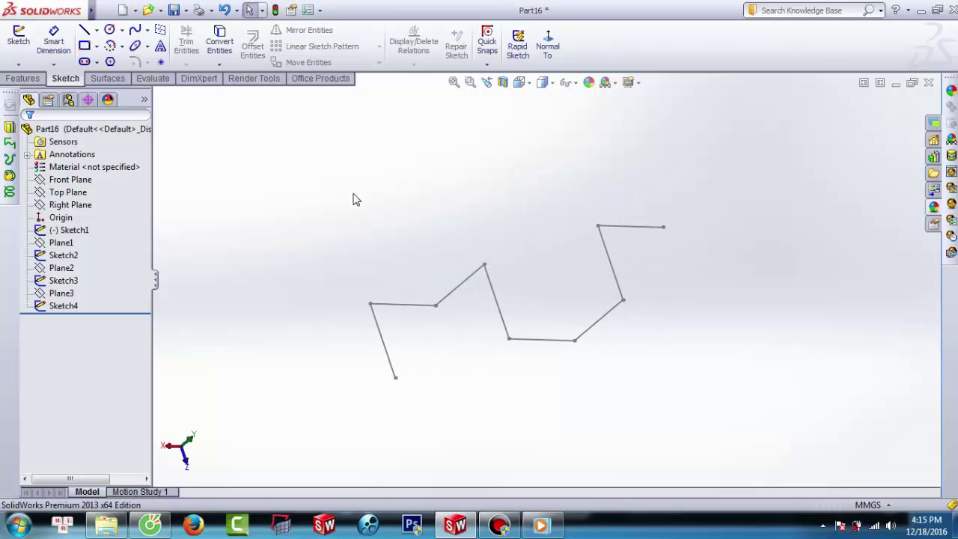
Create a 3D sketch by converting all eight zigzag lines from the earlier sketches
{"action": "left_click", "coordinate": [30, 68]}
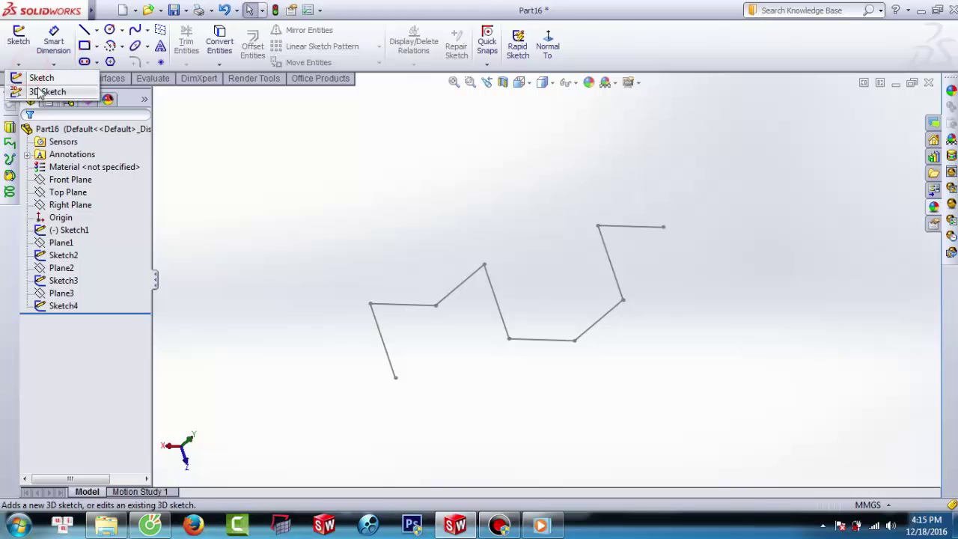
{"action": "left_click", "coordinate": [41, 91]}
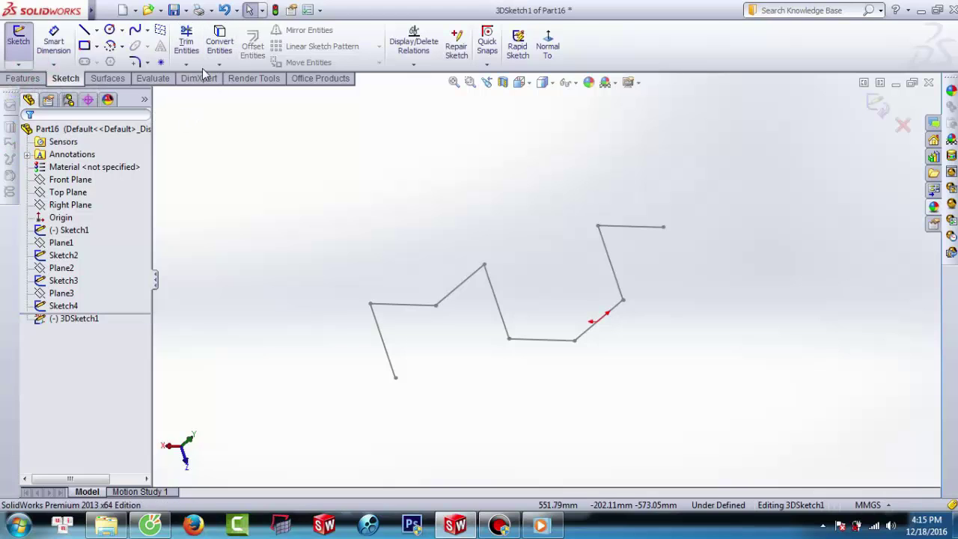
{"action": "left_click", "coordinate": [220, 41]}
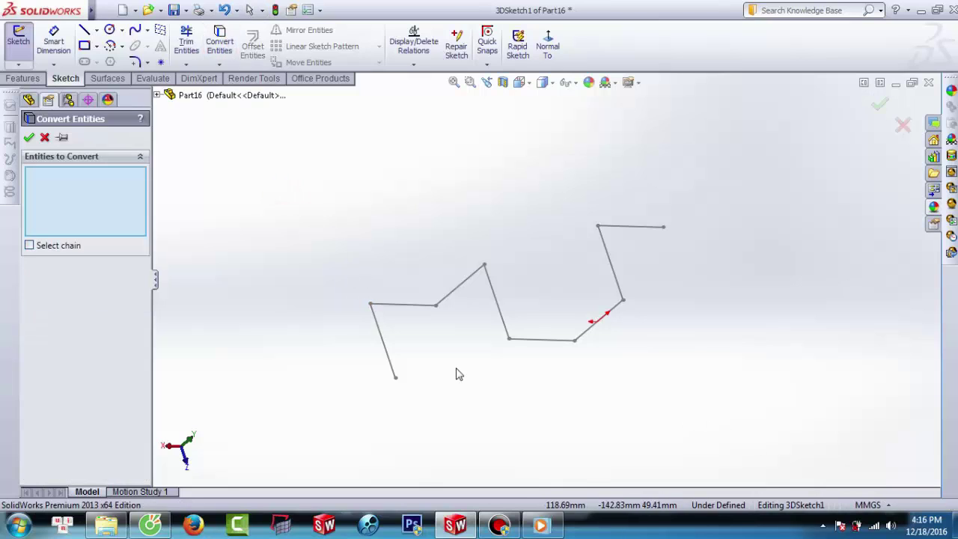
{"action": "left_click", "coordinate": [383, 338]}
{"action": "left_click", "coordinate": [405, 305]}
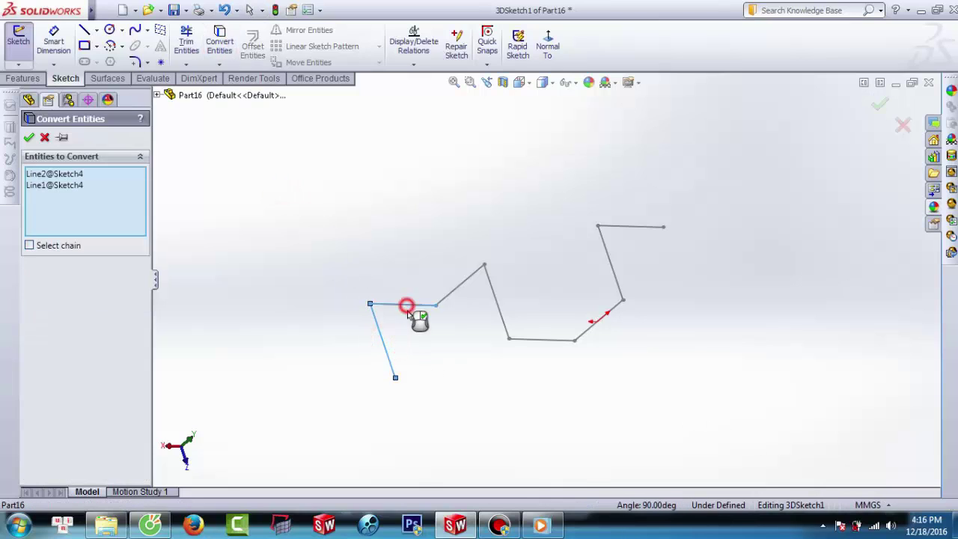
{"action": "left_click", "coordinate": [471, 285]}
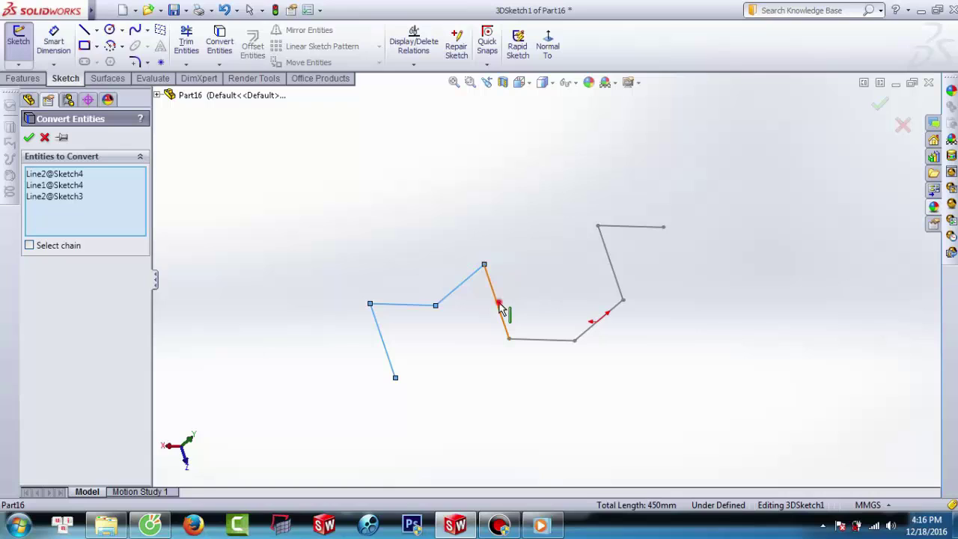
{"action": "left_click", "coordinate": [501, 308]}
{"action": "left_click", "coordinate": [546, 341]}
{"action": "left_click", "coordinate": [589, 335]}
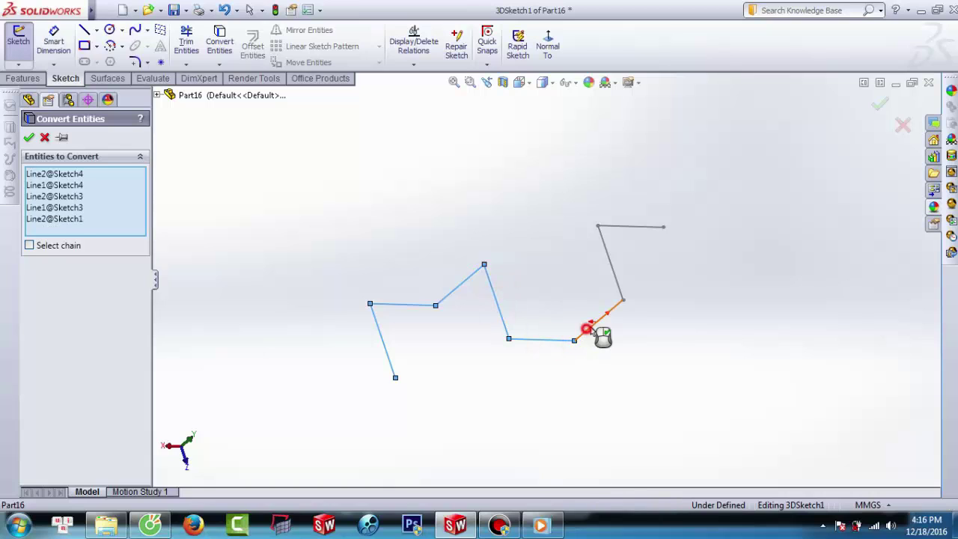
{"action": "left_click", "coordinate": [616, 279]}
{"action": "left_click", "coordinate": [624, 227]}
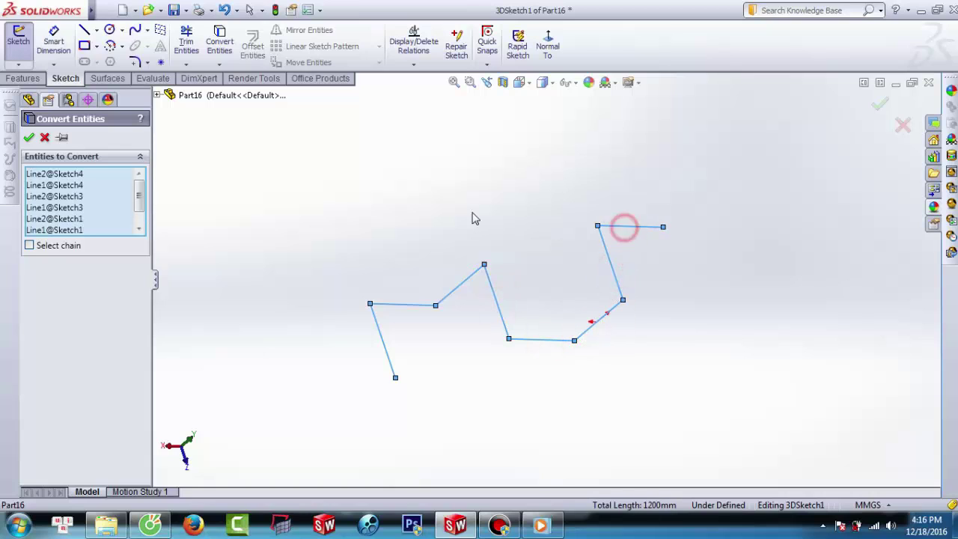
{"action": "left_click", "coordinate": [31, 138]}
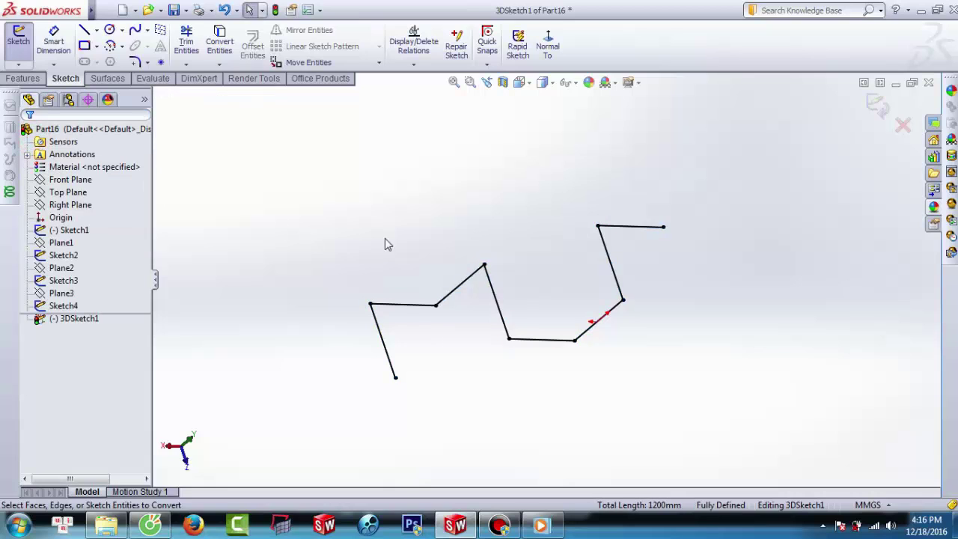
{"action": "mouse_move", "coordinate": [386, 245]}
{"action": "middle_mouse_down"}
{"action": "mouse_move", "coordinate": [427, 246]}
{"action": "mouse_move", "coordinate": [474, 282]}
{"action": "mouse_move", "coordinate": [432, 279]}
{"action": "mouse_move", "coordinate": [297, 226]}
{"action": "middle_mouse_up"}
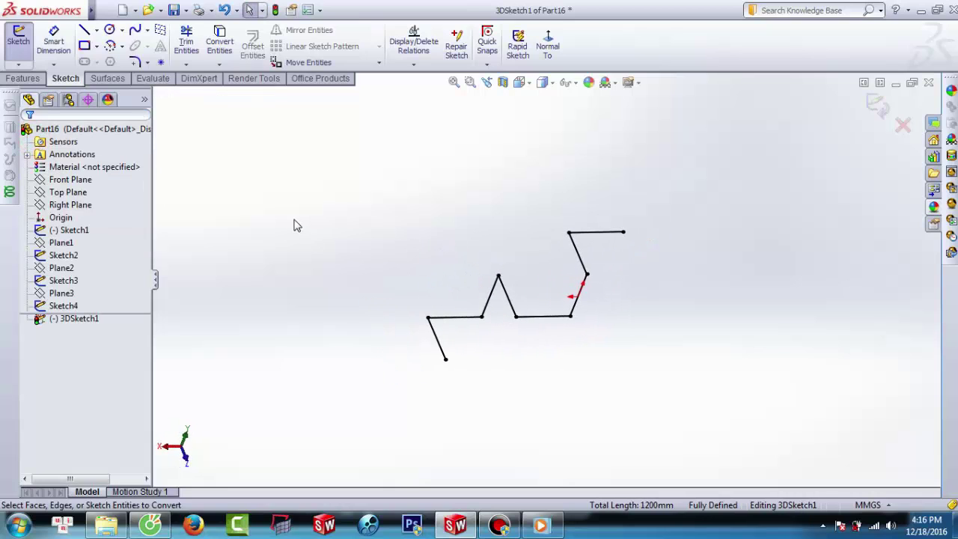
Select all seven corner vertices of the 3D path for a sketch fillet
{"action": "left_click", "coordinate": [135, 63]}
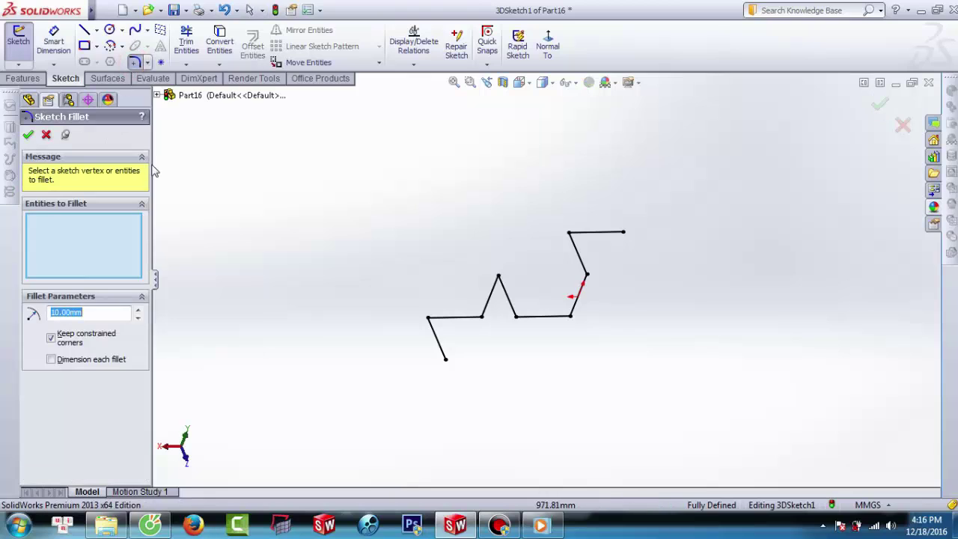
{"action": "scroll", "coordinate": [440, 306], "scroll_direction": "down", "scroll_amount": 2}
{"action": "type", "text": "30"}
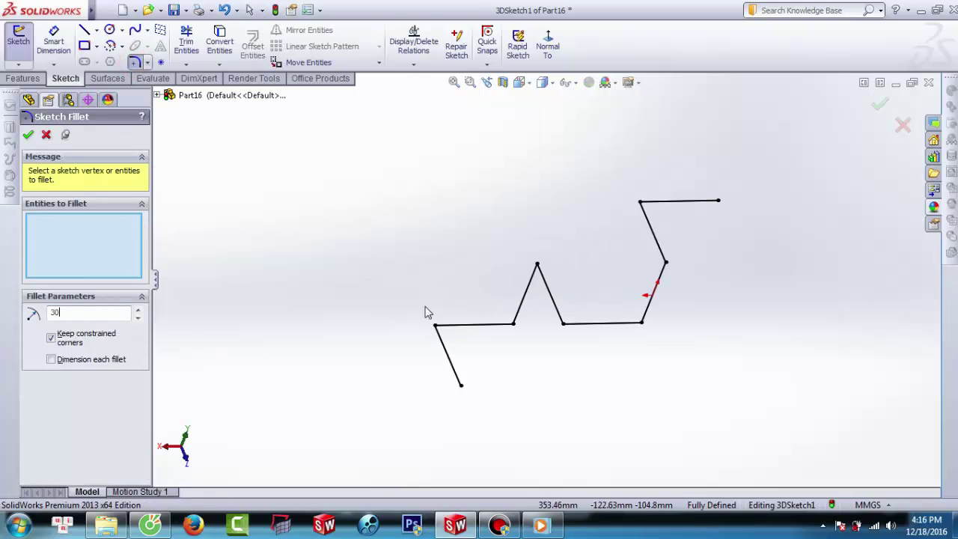
{"action": "left_click", "coordinate": [364, 302]}
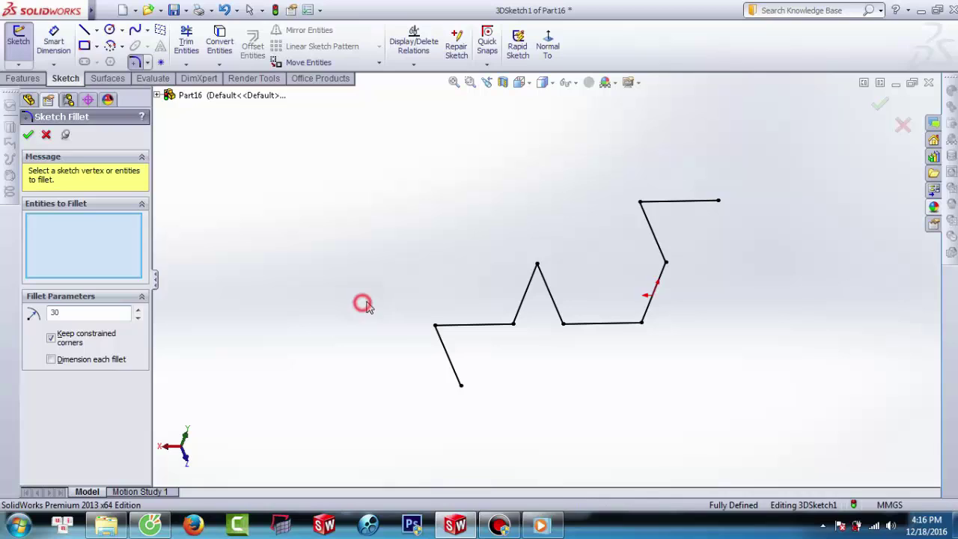
{"action": "left_click", "coordinate": [435, 326]}
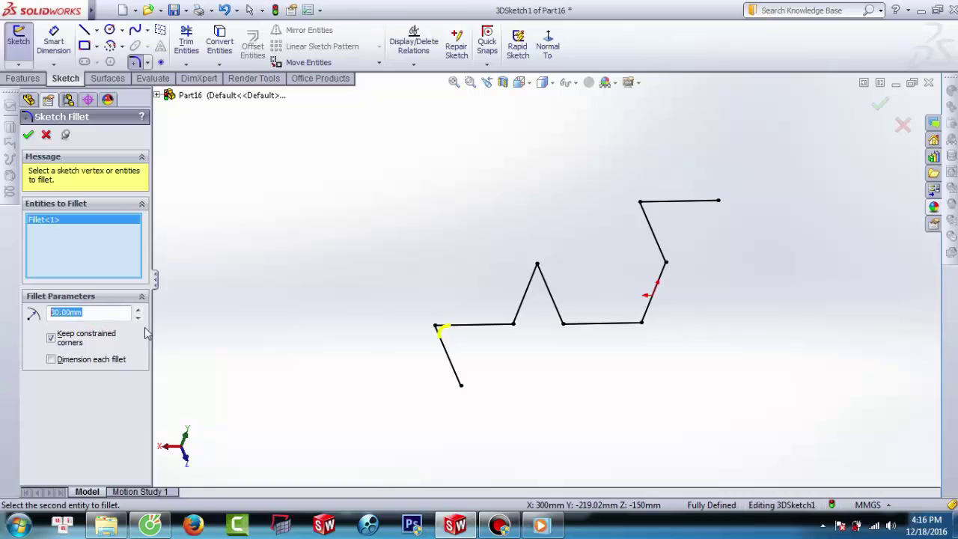
{"action": "type", "text": "50"}
{"action": "left_click", "coordinate": [238, 310]}
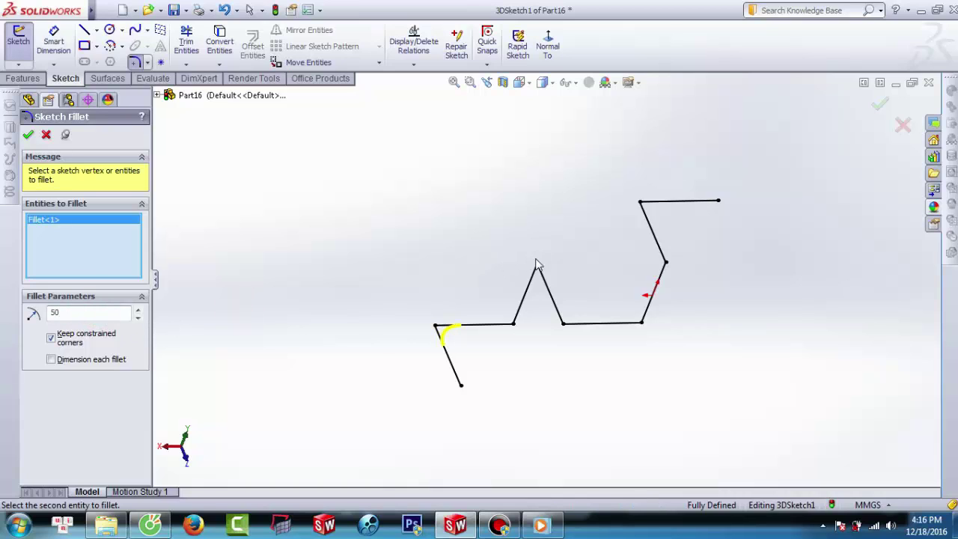
{"action": "left_click", "coordinate": [537, 265]}
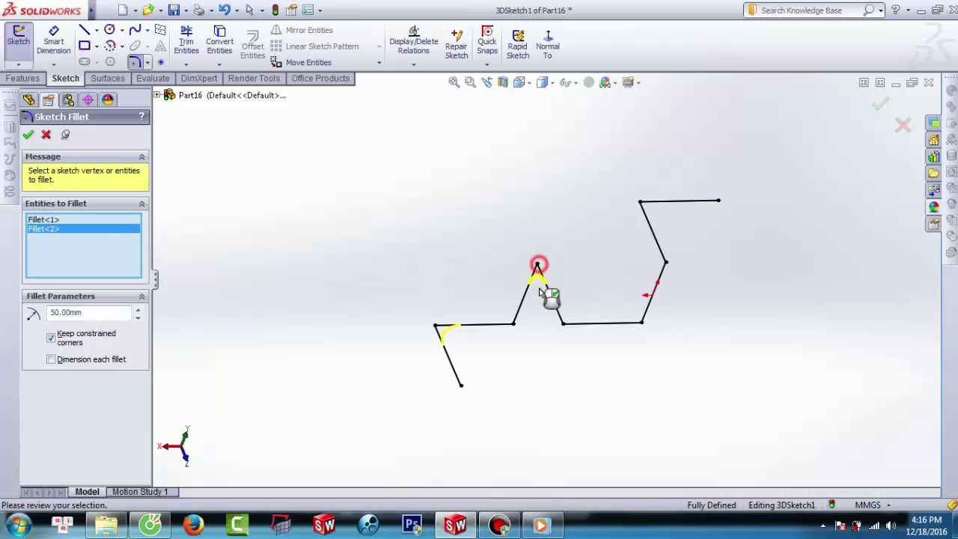
{"action": "left_click", "coordinate": [514, 324]}
{"action": "left_click", "coordinate": [562, 323]}
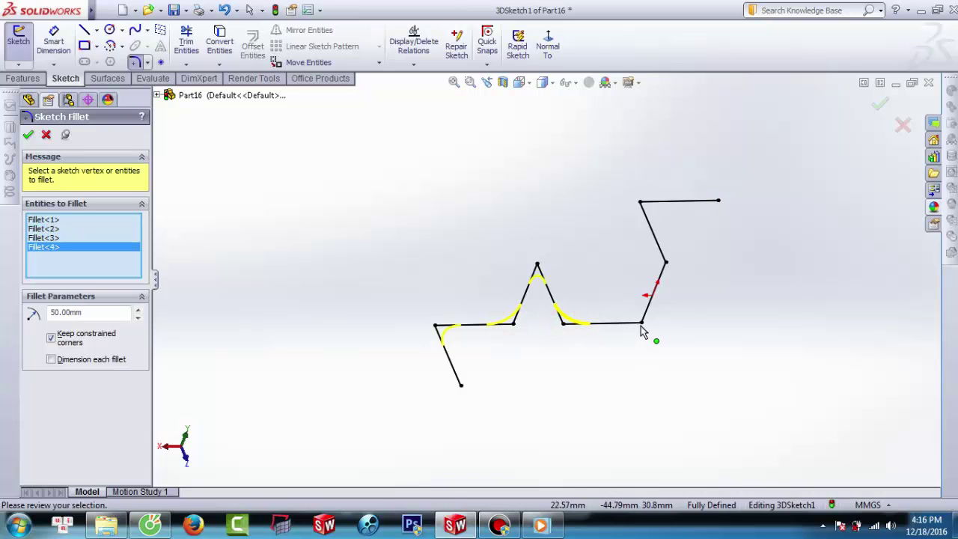
{"action": "left_click", "coordinate": [642, 324]}
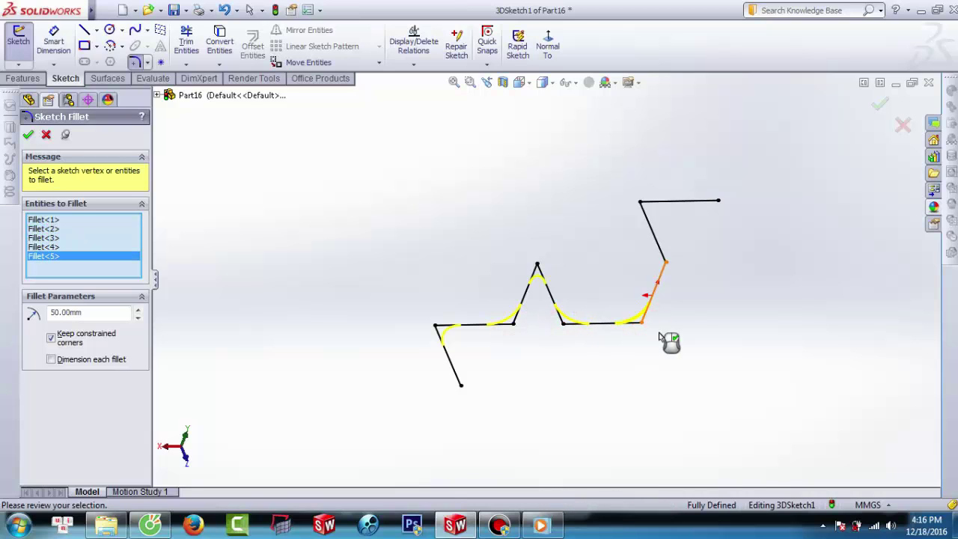
{"action": "left_click", "coordinate": [665, 262]}
{"action": "left_click", "coordinate": [641, 202]}
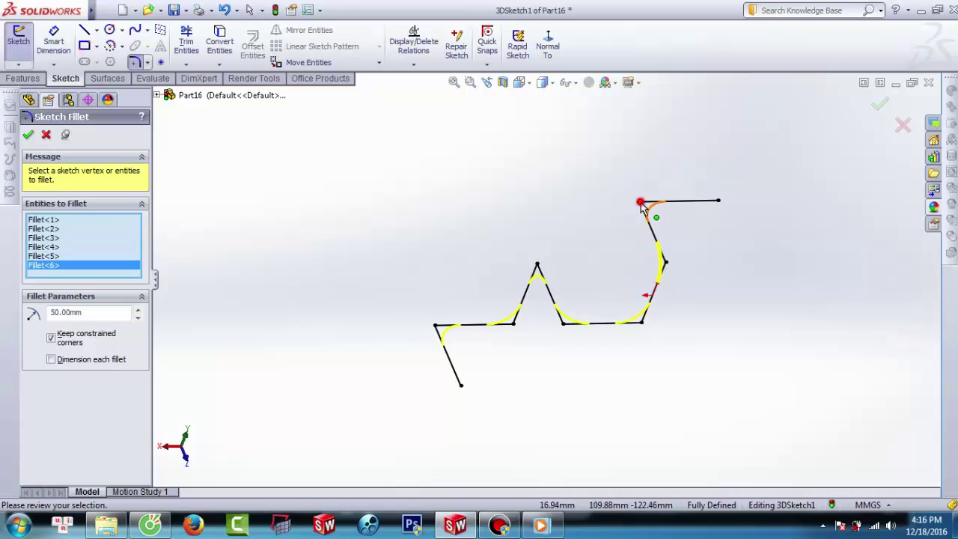
{"action": "left_click", "coordinate": [717, 202]}
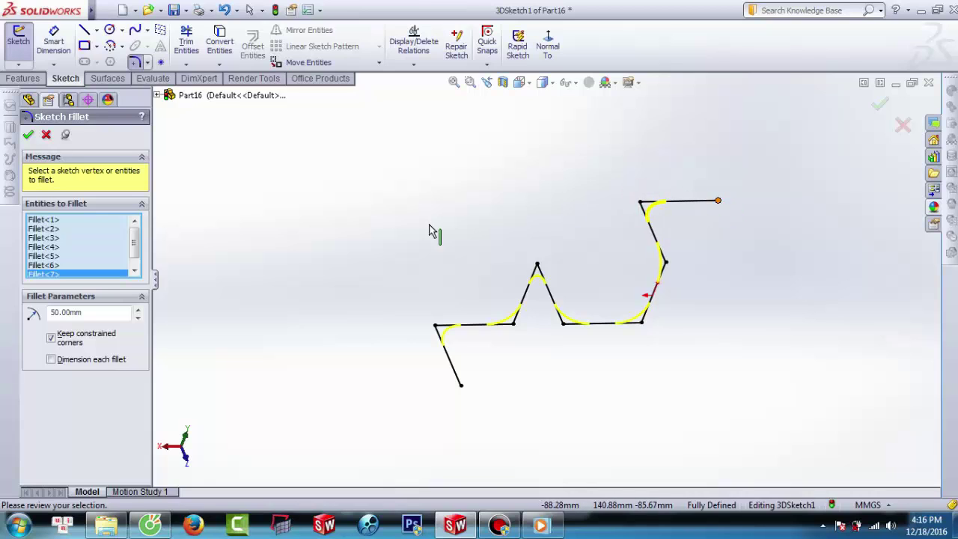
Set the fillet radius to 35 mm and apply it to every corner
{"action": "left_click", "coordinate": [92, 312]}
{"action": "type", "text": "35"}
{"action": "key", "text": "Return"}
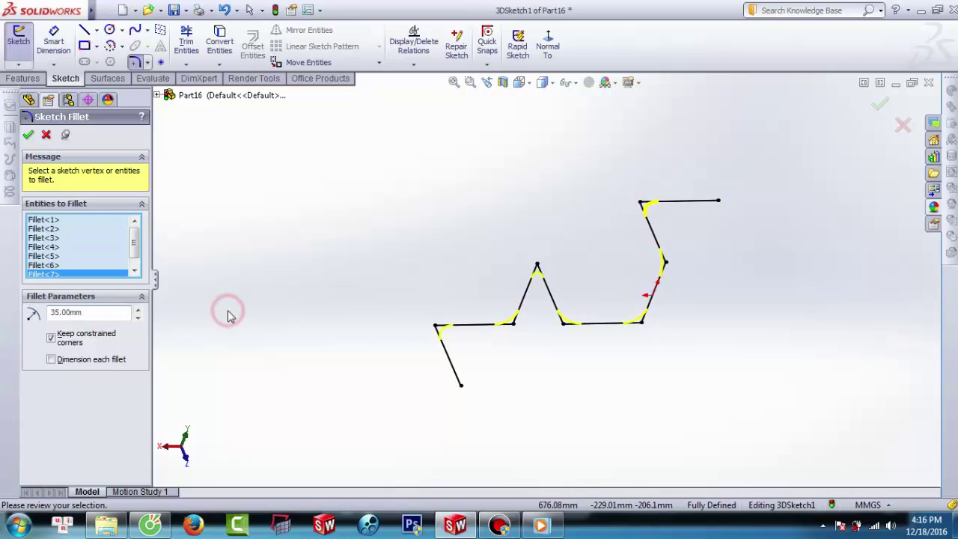
{"action": "left_click", "coordinate": [28, 136]}
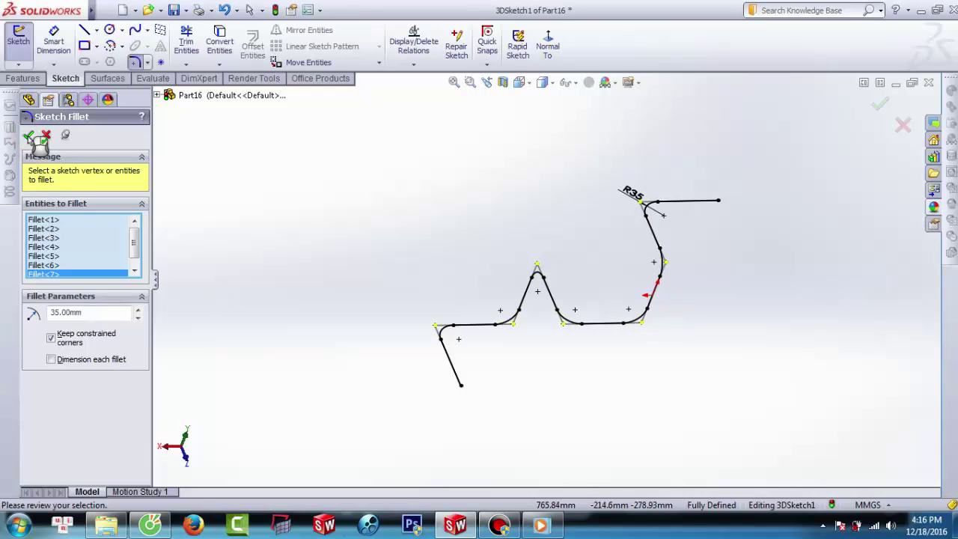
{"action": "mouse_move", "coordinate": [524, 220]}
{"action": "middle_mouse_down"}
{"action": "mouse_move", "coordinate": [521, 175]}
{"action": "mouse_move", "coordinate": [372, 207]}
{"action": "middle_mouse_up"}
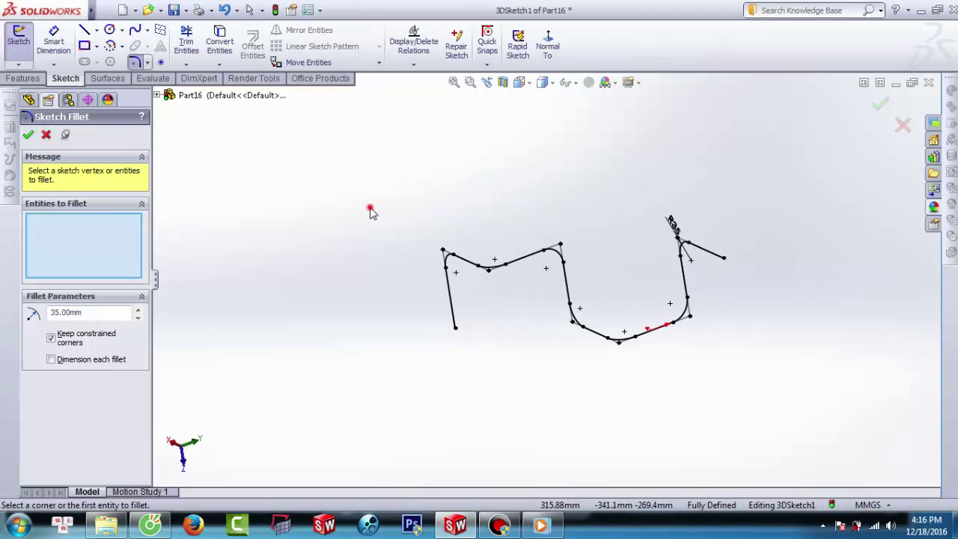
{"action": "left_click", "coordinate": [28, 137]}
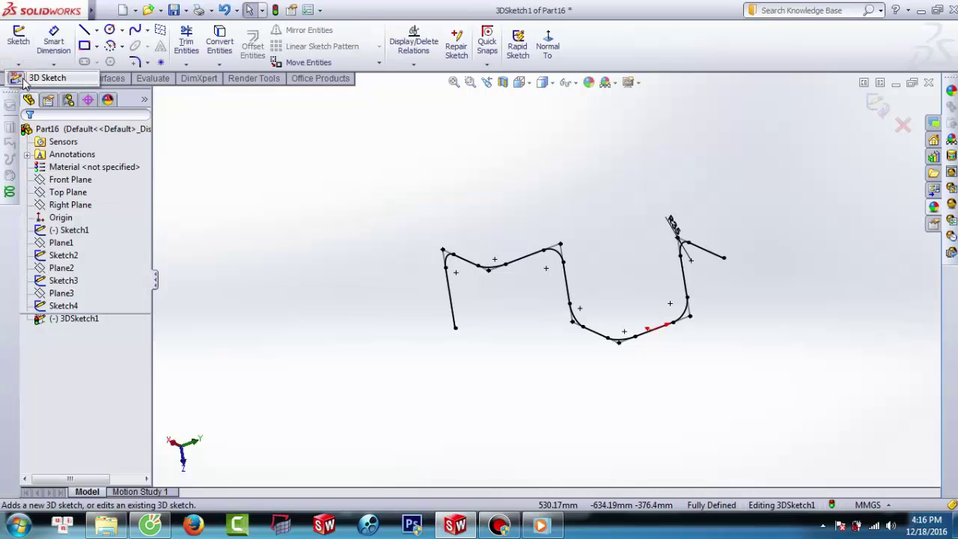
Exit the 3D sketch and orbit to a near-front view
{"action": "left_click", "coordinate": [18, 36]}
{"action": "left_click", "coordinate": [310, 193]}
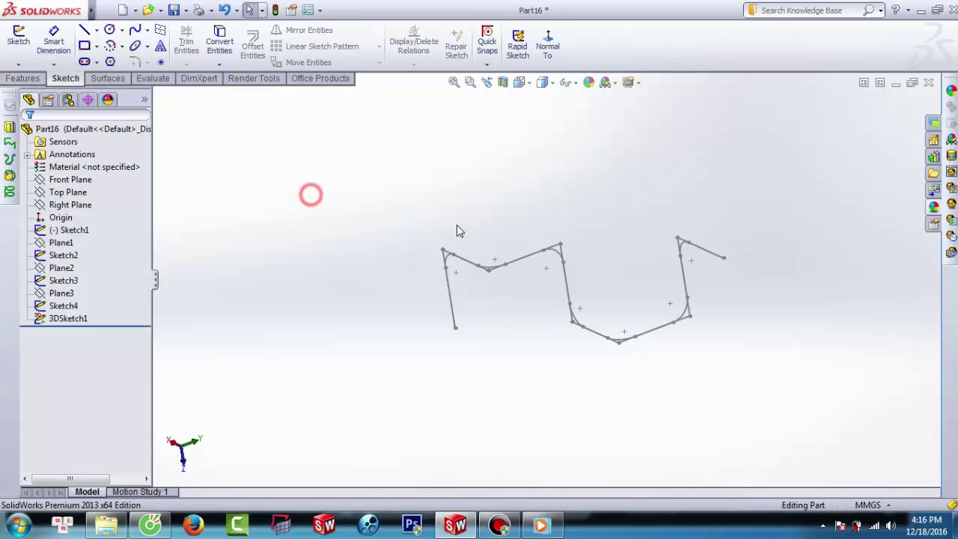
{"action": "mouse_move", "coordinate": [455, 228]}
{"action": "middle_mouse_down"}
{"action": "mouse_move", "coordinate": [554, 226]}
{"action": "mouse_move", "coordinate": [536, 305]}
{"action": "middle_mouse_up"}
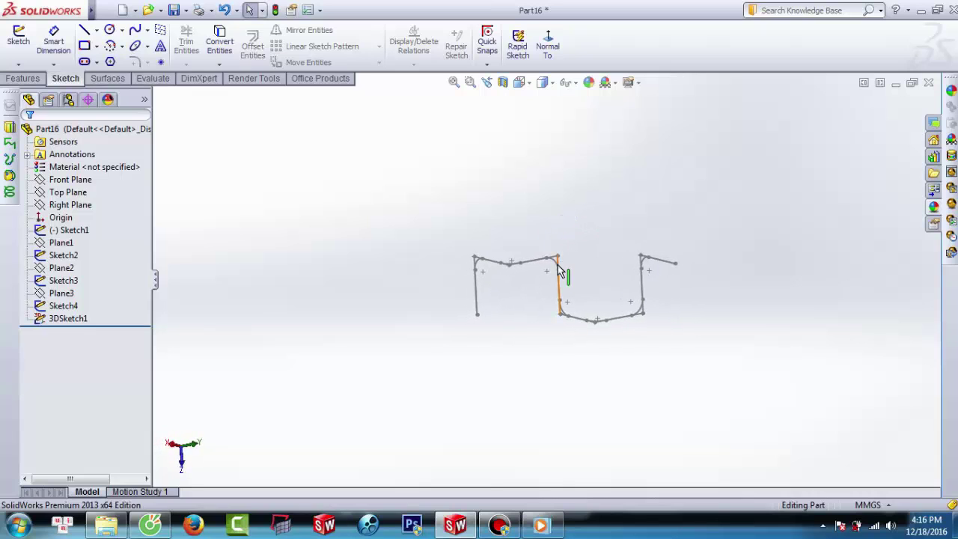
Hide the earlier sketches, leaving only the filleted 3D path visible
{"action": "right_click", "coordinate": [79, 309]}
{"action": "left_click", "coordinate": [88, 287]}
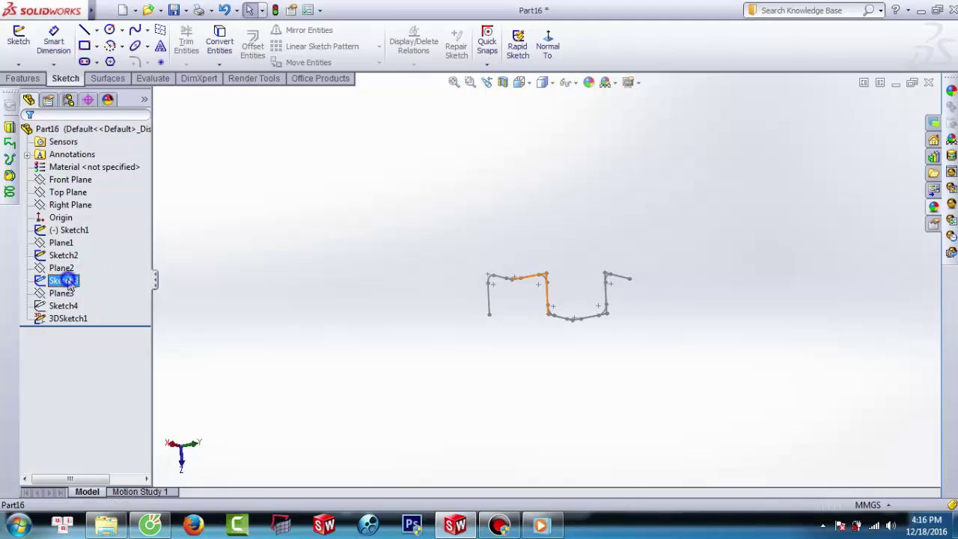
{"action": "right_click", "coordinate": [75, 278]}
{"action": "left_click", "coordinate": [81, 254]}
{"action": "right_click", "coordinate": [64, 257]}
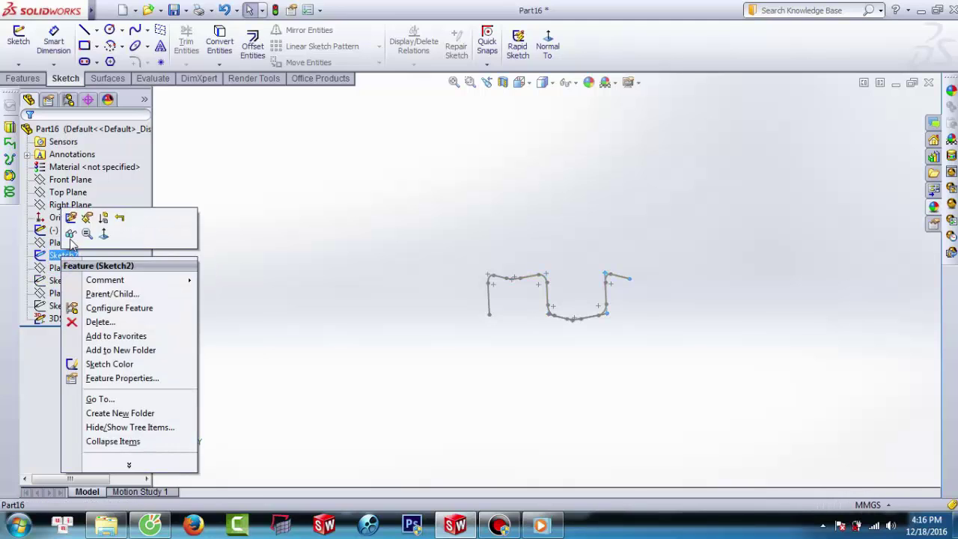
{"action": "left_click", "coordinate": [66, 232]}
{"action": "right_click", "coordinate": [68, 234]}
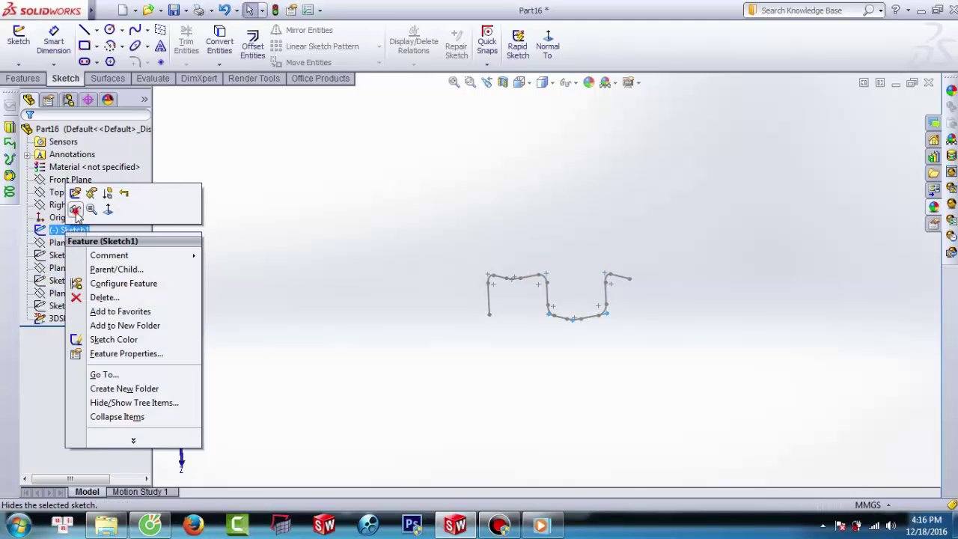
{"action": "left_click", "coordinate": [75, 213]}
{"action": "scroll", "coordinate": [503, 315], "scroll_direction": "down", "scroll_amount": 3}
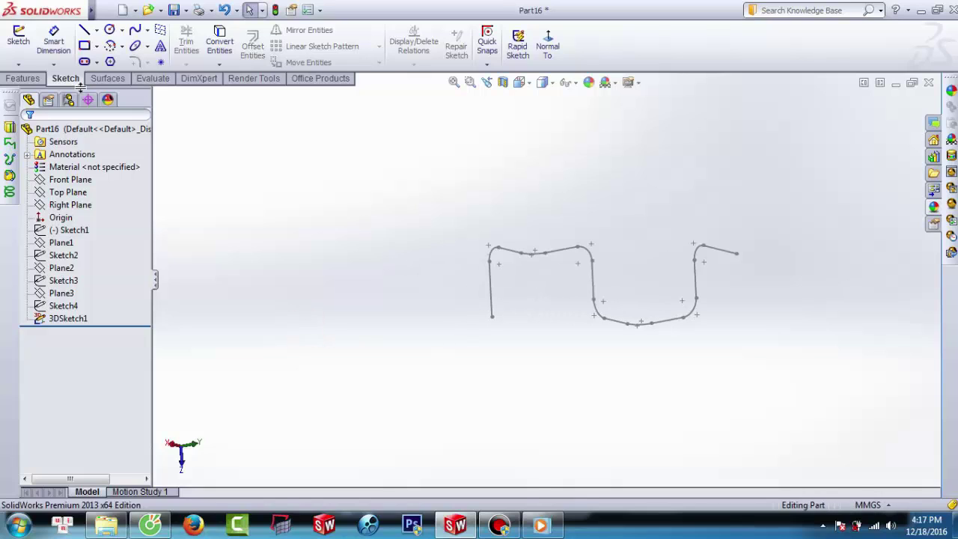
{"action": "left_click", "coordinate": [23, 78]}
Create Plane4 perpendicular to the path's end line at its endpoint
{"action": "left_click", "coordinate": [539, 65]}
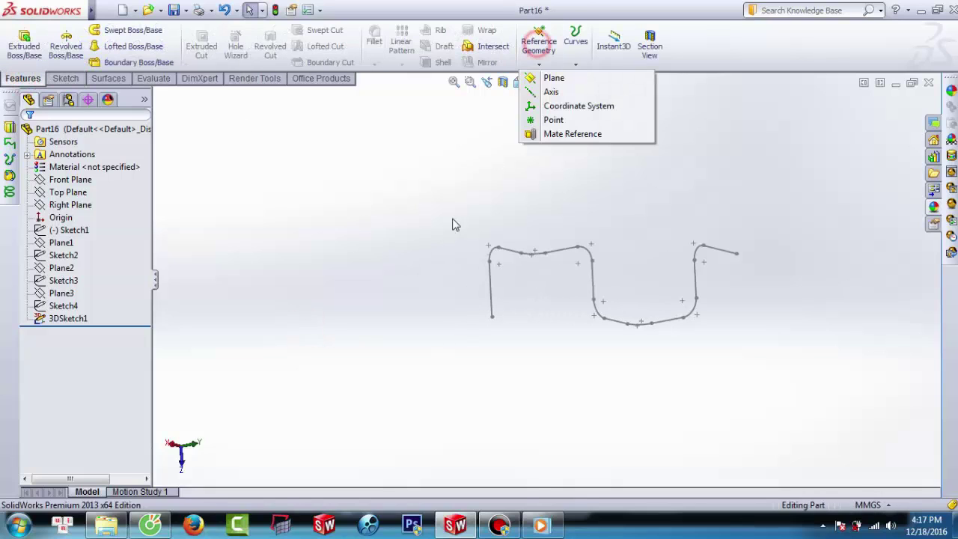
{"action": "left_click", "coordinate": [549, 76]}
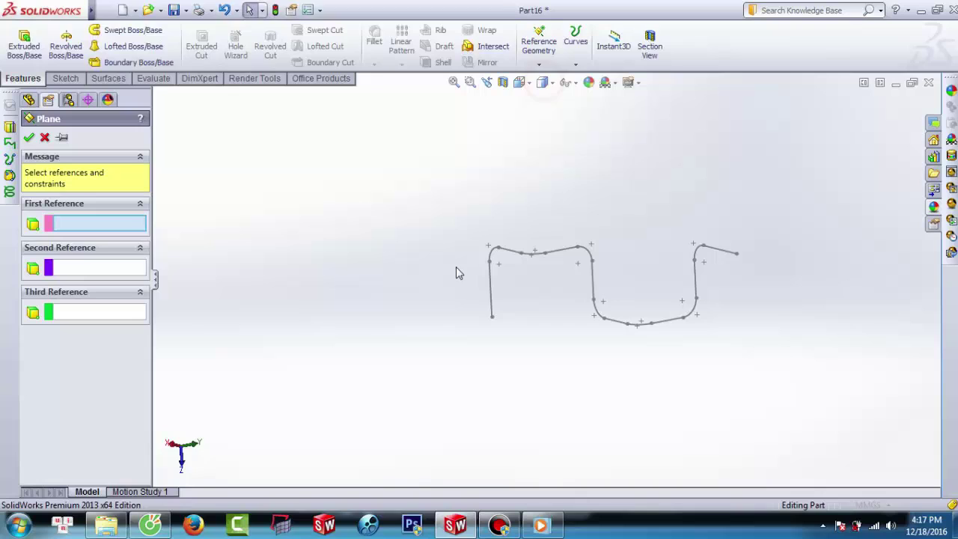
{"action": "left_click", "coordinate": [490, 300]}
{"action": "left_click", "coordinate": [493, 318]}
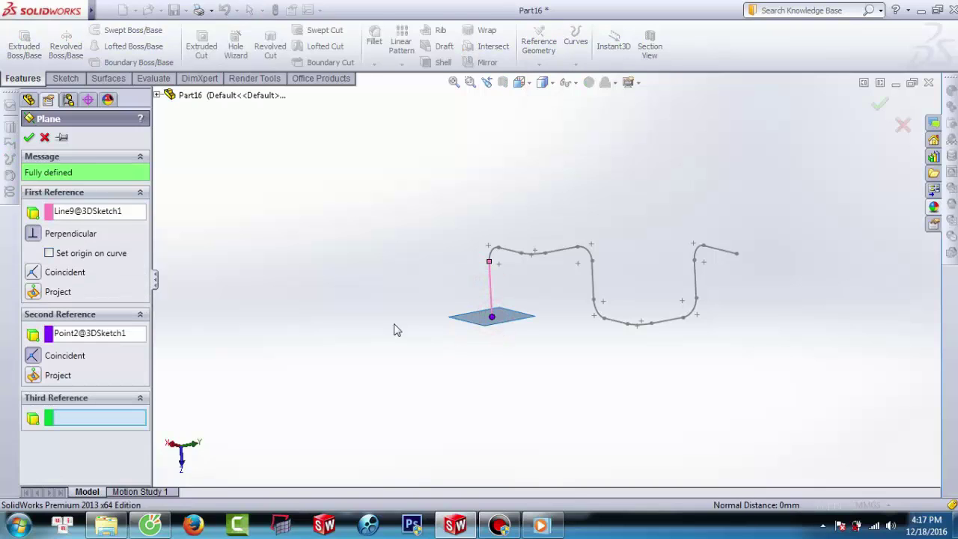
{"action": "left_click", "coordinate": [28, 139]}
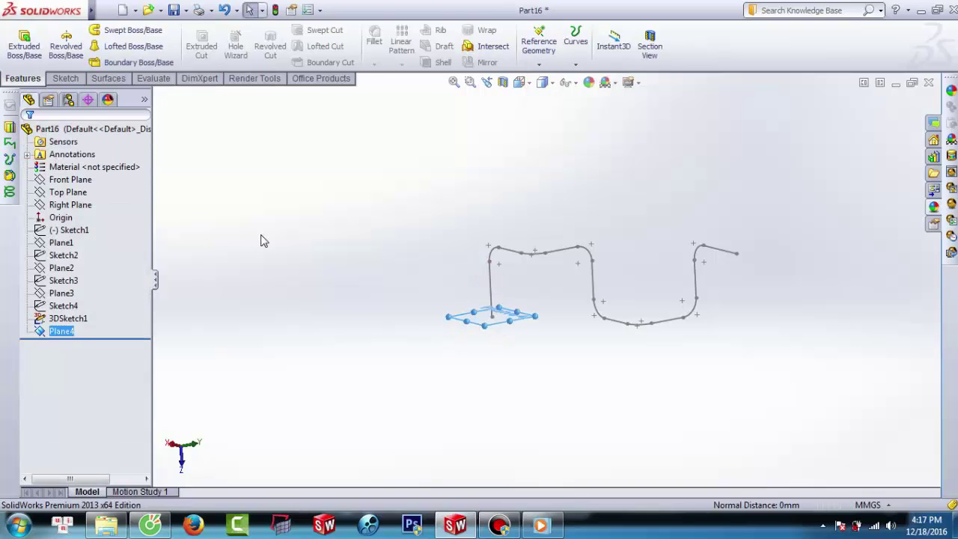
View Plane4 head-on and open a new sketch on it
{"action": "left_click", "coordinate": [327, 271]}
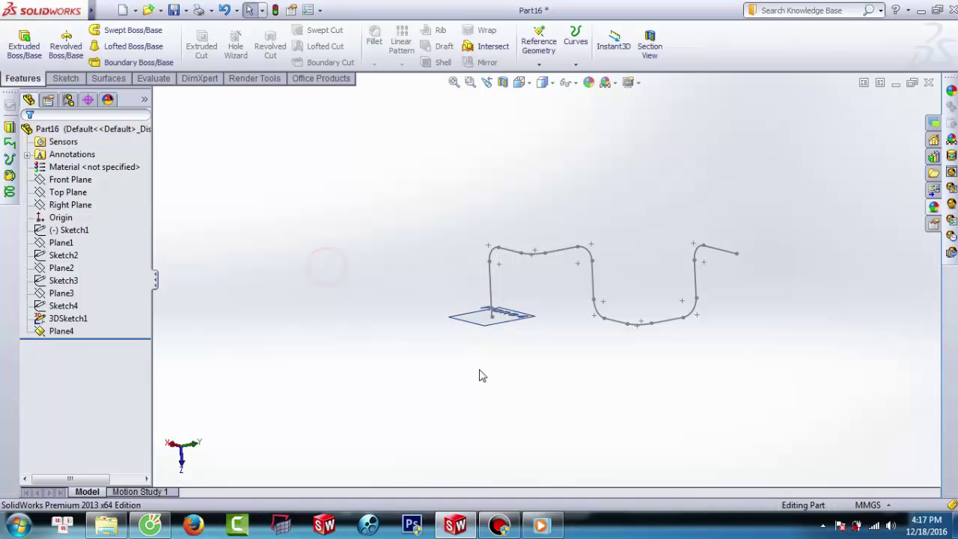
{"action": "right_click", "coordinate": [474, 329]}
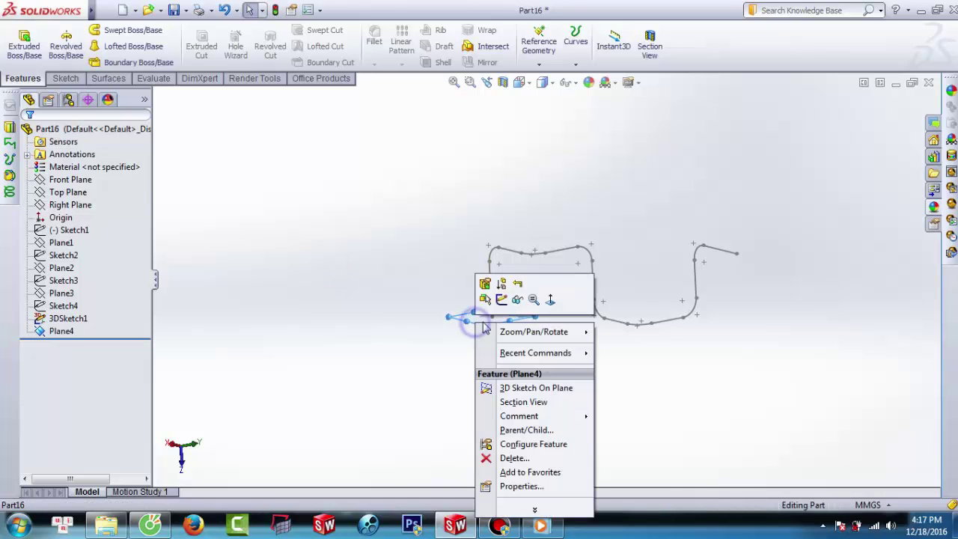
{"action": "left_click", "coordinate": [551, 297]}
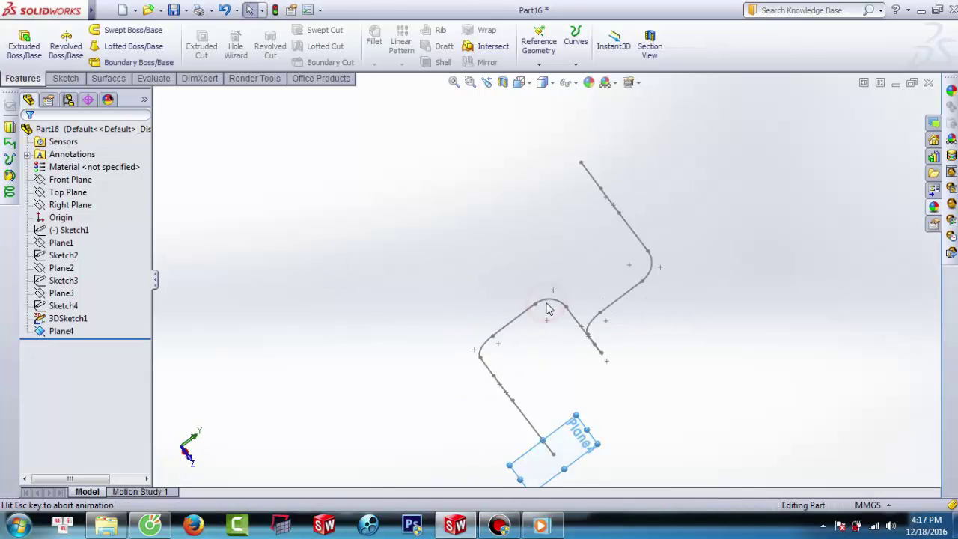
{"action": "left_click", "coordinate": [273, 188]}
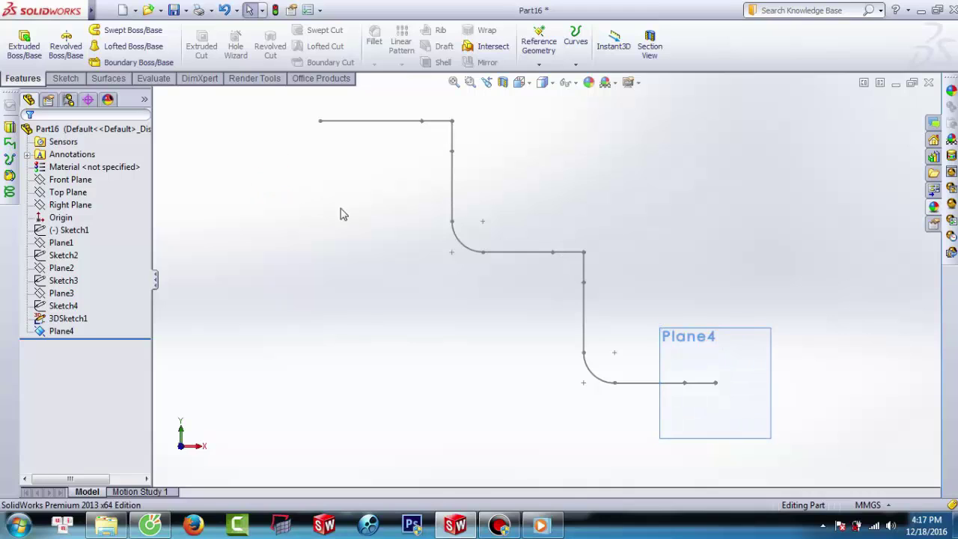
{"action": "left_click", "coordinate": [64, 79]}
{"action": "left_click", "coordinate": [18, 38]}
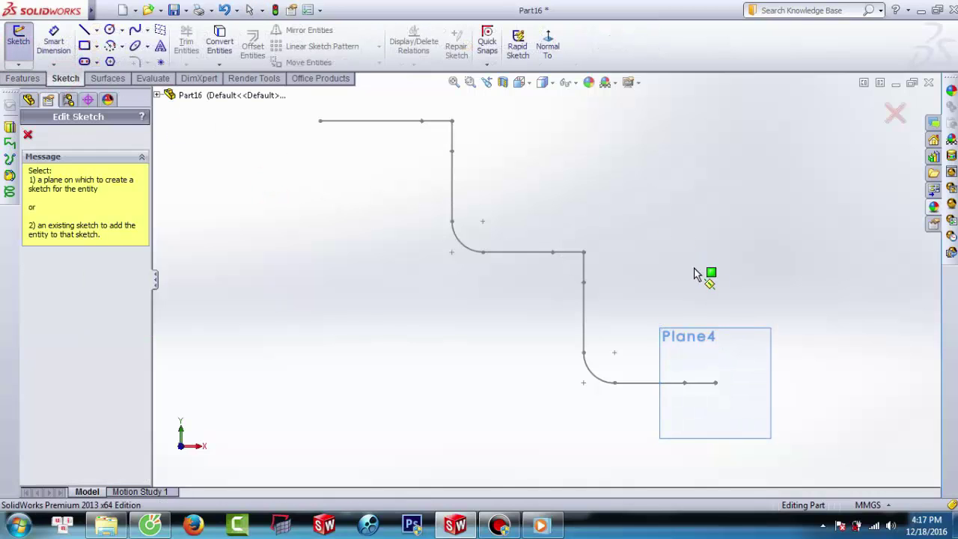
{"action": "left_click", "coordinate": [702, 337]}
Draw a circle on Plane4 centred on the path's end point
{"action": "left_click", "coordinate": [109, 30]}
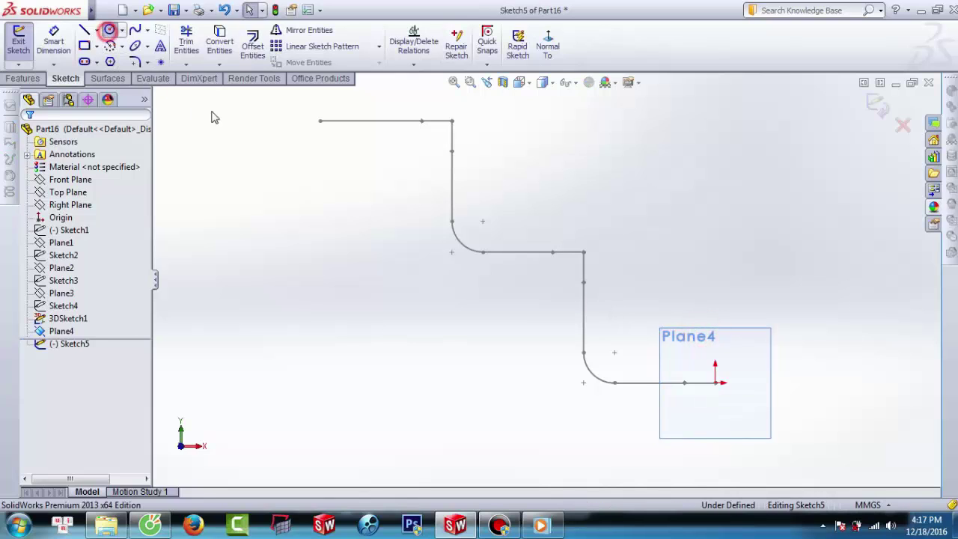
{"action": "left_click", "coordinate": [715, 383]}
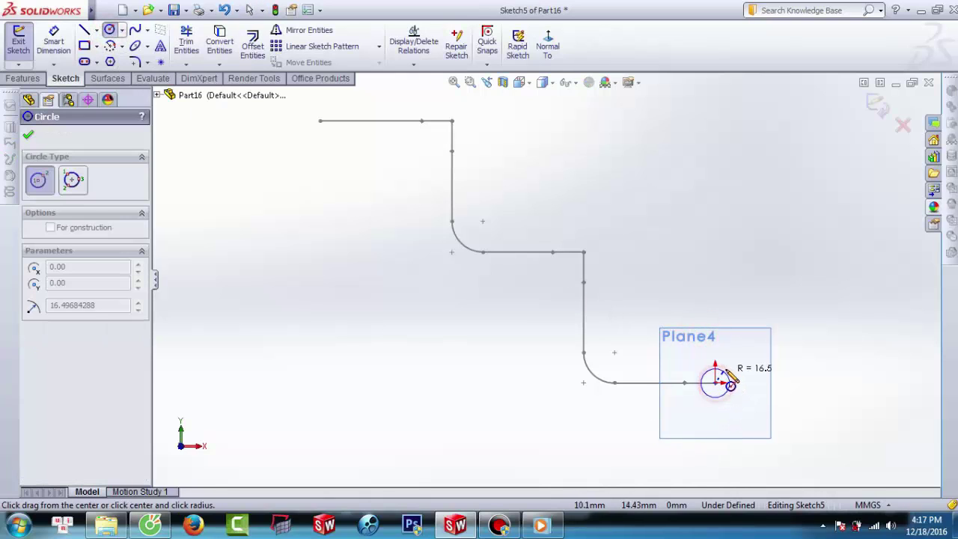
{"action": "left_click", "coordinate": [728, 370]}
{"action": "key", "text": "Escape"}
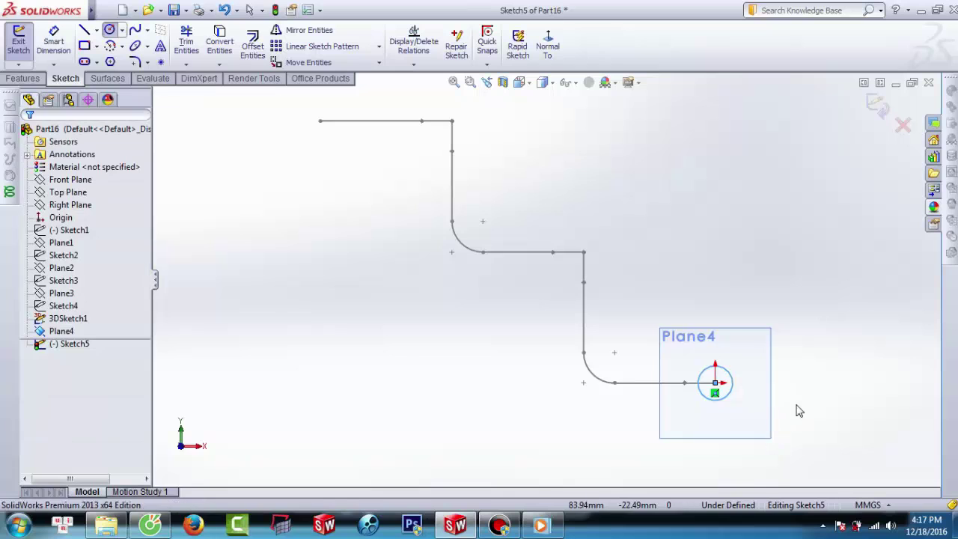
{"action": "scroll", "coordinate": [791, 406], "scroll_direction": "down", "scroll_amount": 2}
{"action": "scroll", "coordinate": [738, 338], "scroll_direction": "down", "scroll_amount": 2}
Dimension the circle at 50 mm diameter, fully defining Sketch5
{"action": "left_click", "coordinate": [54, 41]}
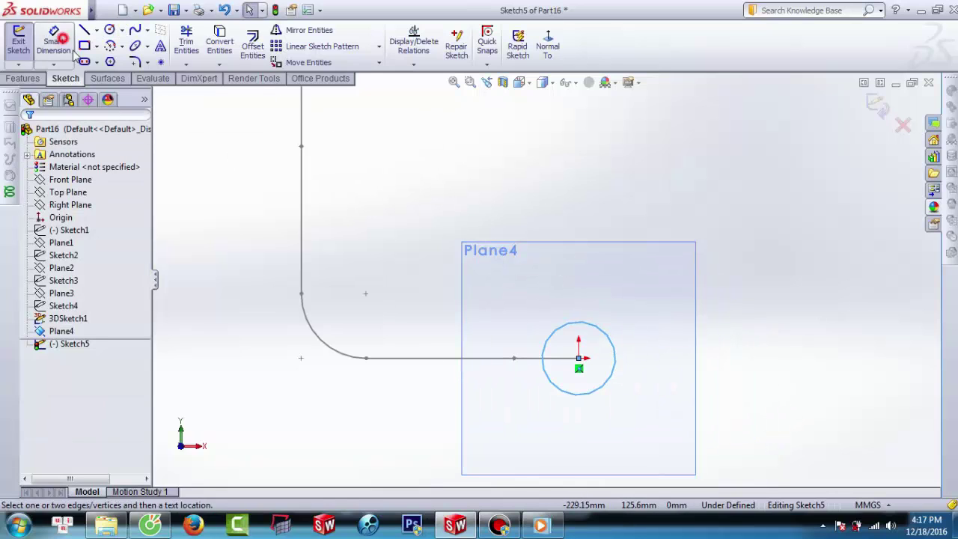
{"action": "left_click", "coordinate": [605, 333]}
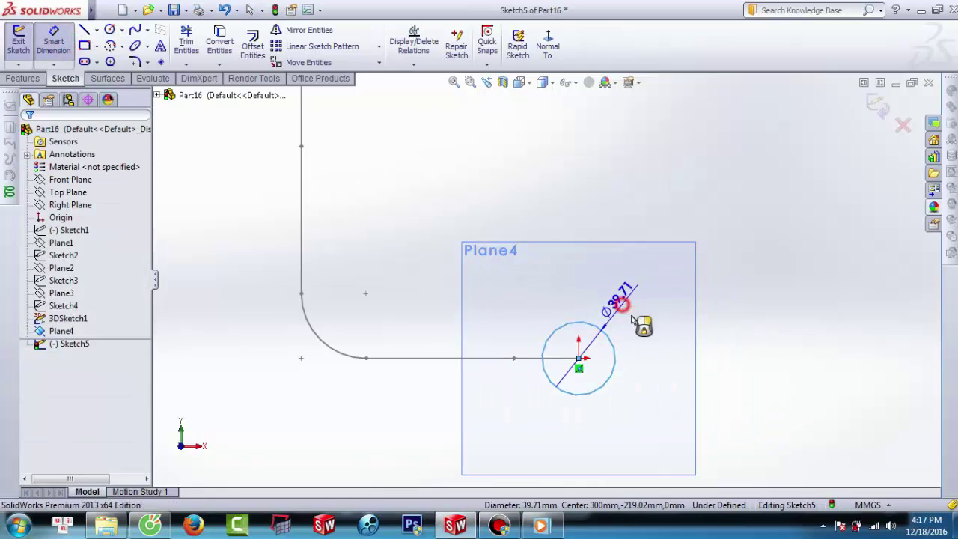
{"action": "left_click", "coordinate": [623, 314]}
{"action": "type", "text": "35"}
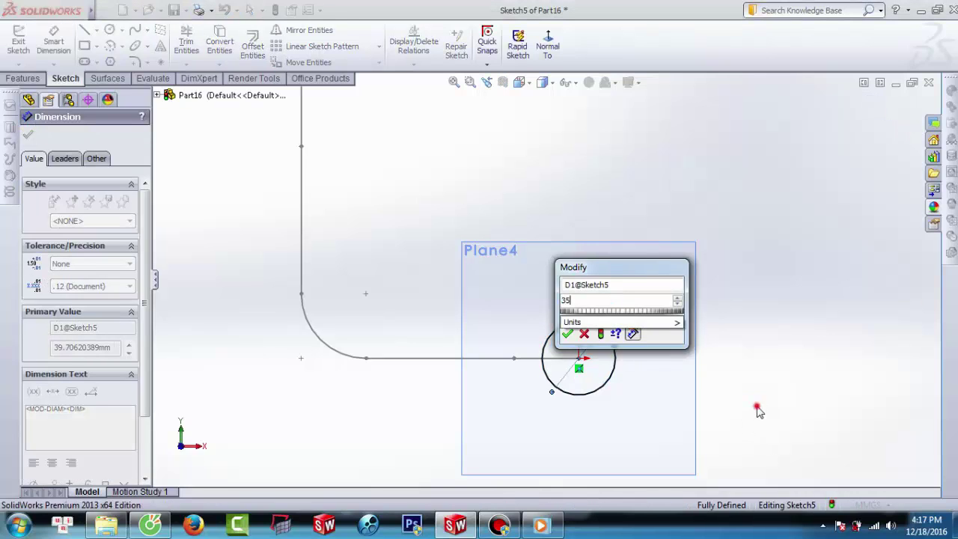
{"action": "left_click", "coordinate": [567, 333]}
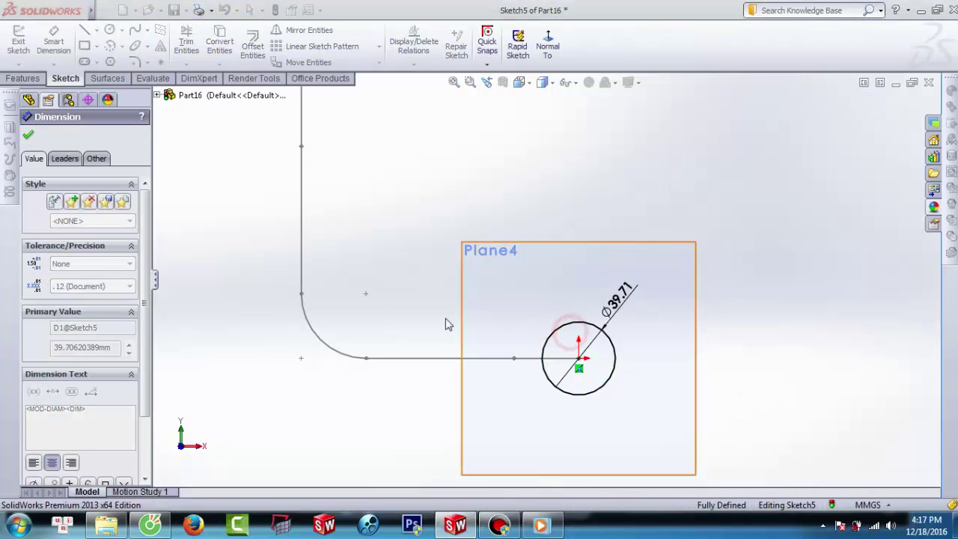
{"action": "scroll", "coordinate": [483, 307], "scroll_direction": "up", "scroll_amount": 4}
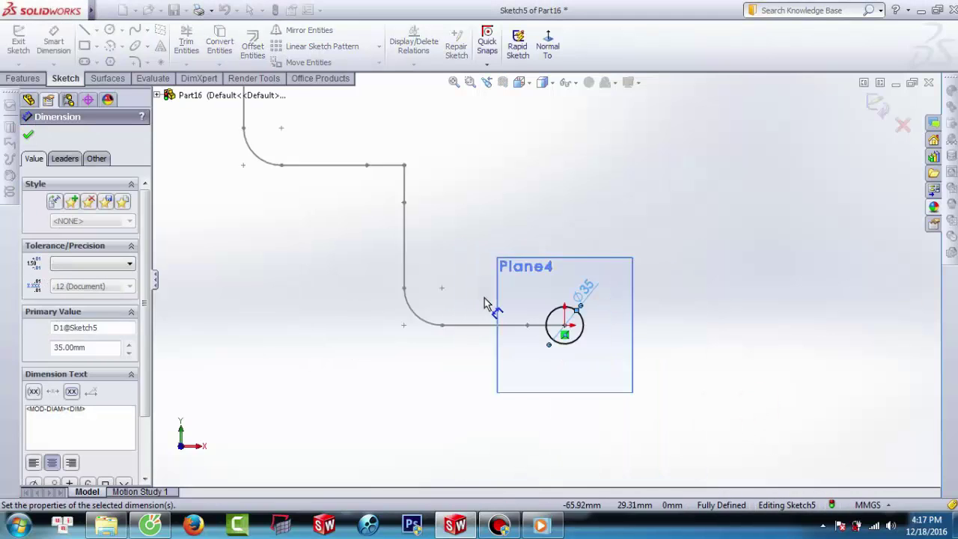
{"action": "double_click", "coordinate": [580, 287]}
{"action": "type", "text": "50"}
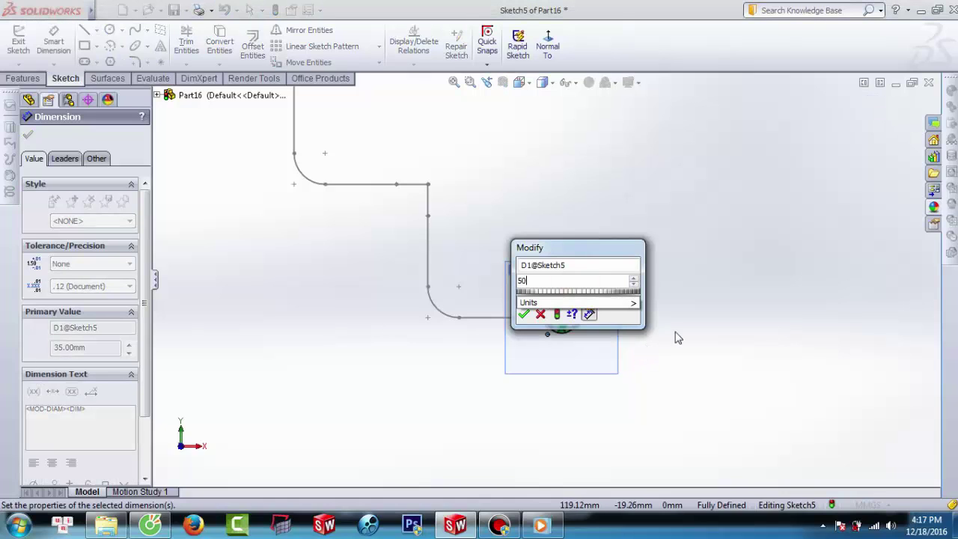
{"action": "left_click", "coordinate": [523, 314]}
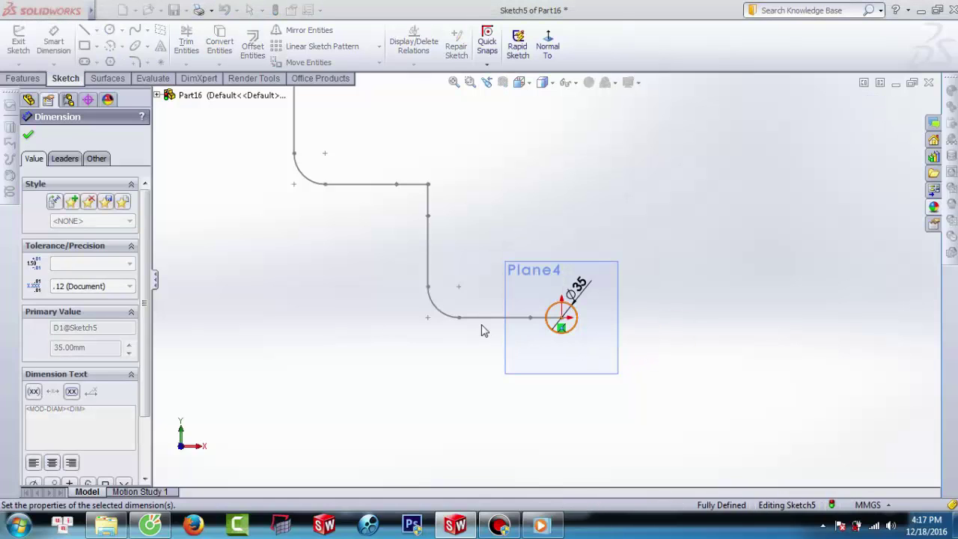
{"action": "left_click", "coordinate": [30, 136]}
{"action": "mouse_move", "coordinate": [479, 224]}
{"action": "middle_mouse_down"}
{"action": "mouse_move", "coordinate": [417, 257]}
{"action": "mouse_move", "coordinate": [380, 284]}
{"action": "mouse_move", "coordinate": [380, 296]}
{"action": "mouse_move", "coordinate": [357, 287]}
{"action": "middle_mouse_up"}
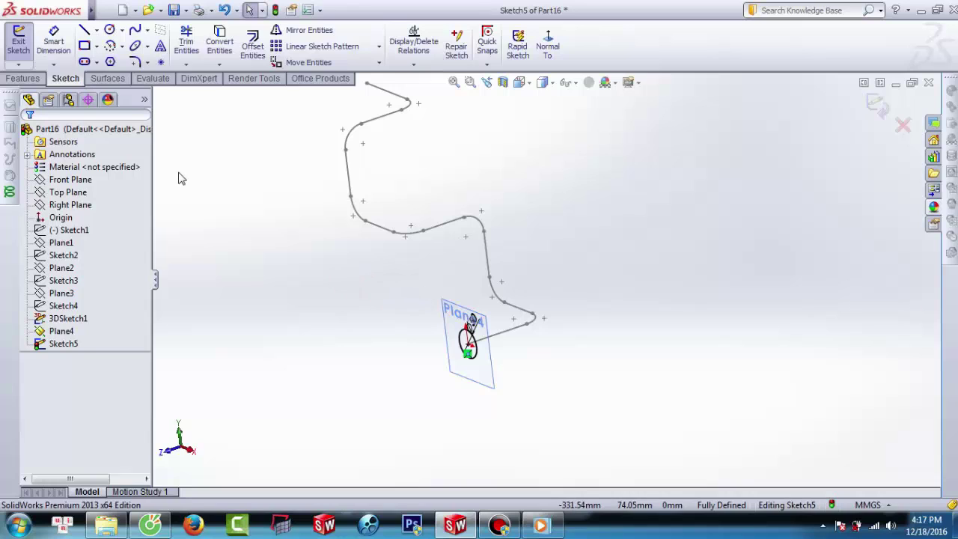
Close Sketch5, hide Plane4 and zoom to fit the path and circle
{"action": "left_click", "coordinate": [18, 41]}
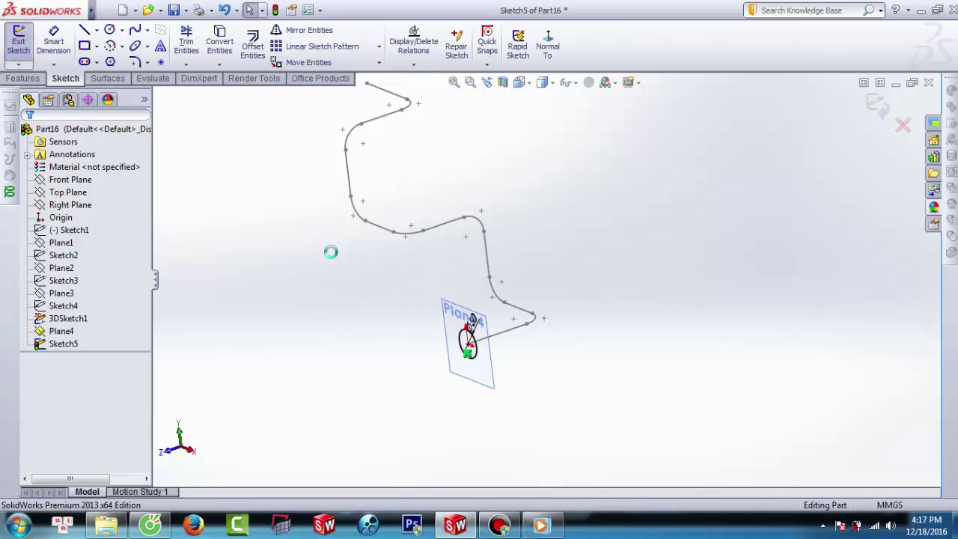
{"action": "right_click", "coordinate": [456, 306]}
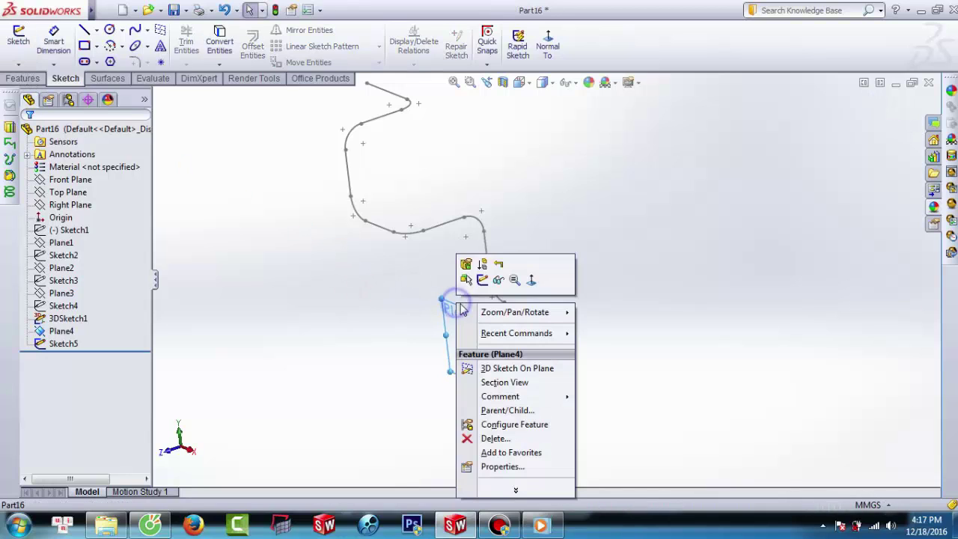
{"action": "left_click", "coordinate": [494, 282]}
{"action": "key", "text": "z"}
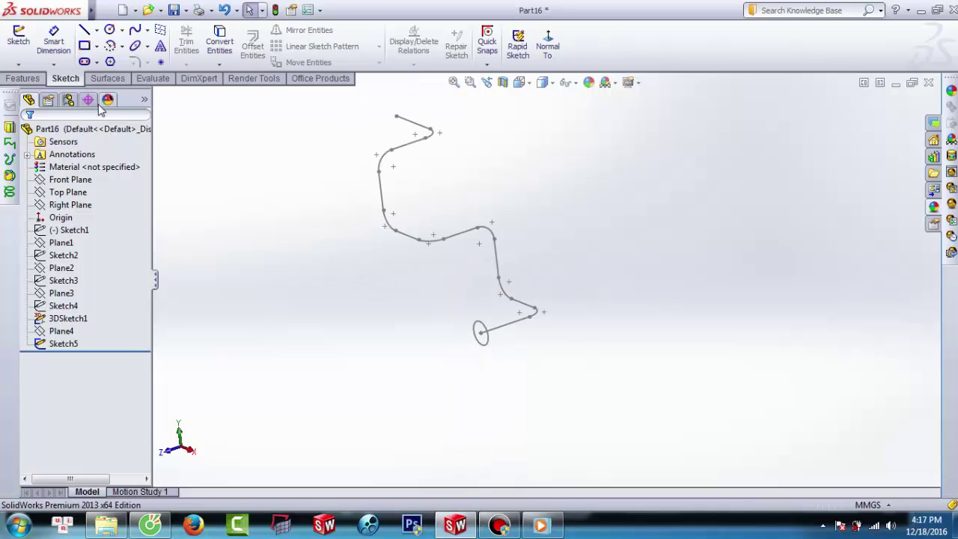
Sweep the circle profile along 3DSketch1 to form the solid tube
{"action": "left_click", "coordinate": [24, 78]}
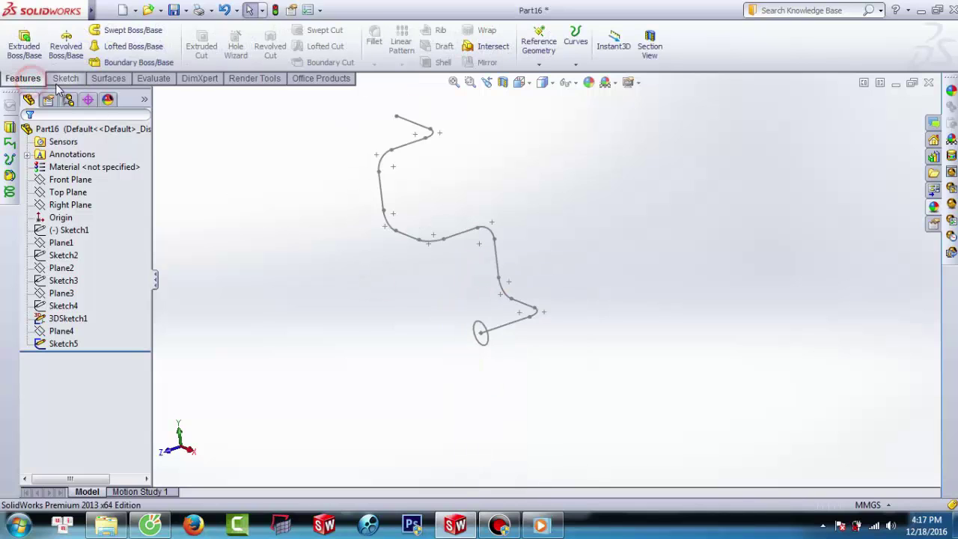
{"action": "left_click", "coordinate": [123, 30]}
{"action": "left_click", "coordinate": [475, 325]}
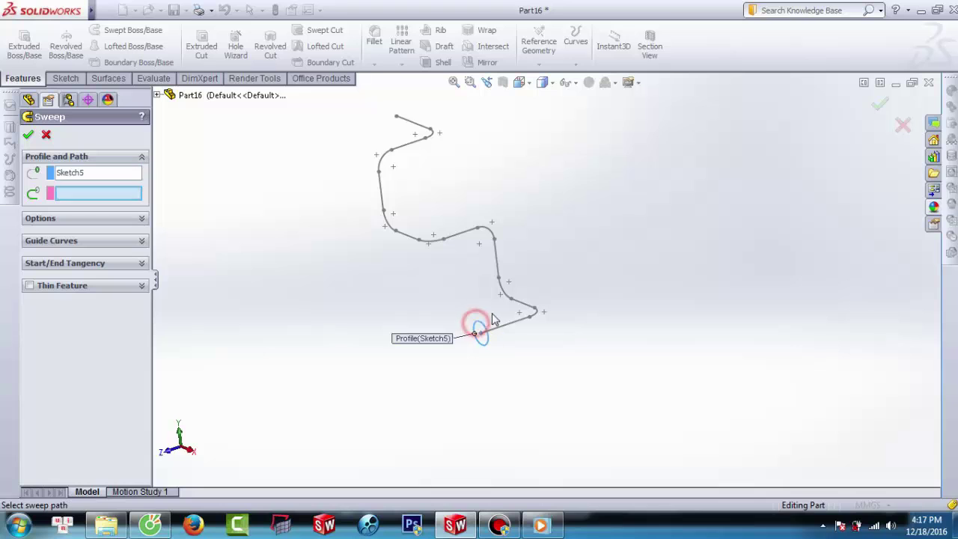
{"action": "left_click", "coordinate": [505, 326]}
{"action": "mouse_move", "coordinate": [424, 257]}
{"action": "middle_mouse_down"}
{"action": "mouse_move", "coordinate": [471, 299]}
{"action": "mouse_move", "coordinate": [395, 316]}
{"action": "mouse_move", "coordinate": [387, 329]}
{"action": "middle_mouse_up"}
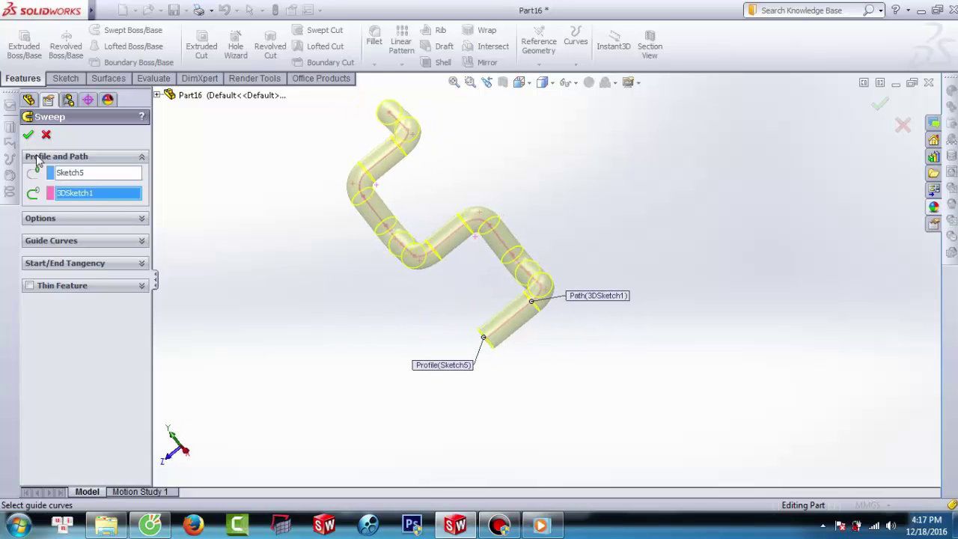
{"action": "left_click", "coordinate": [27, 134]}
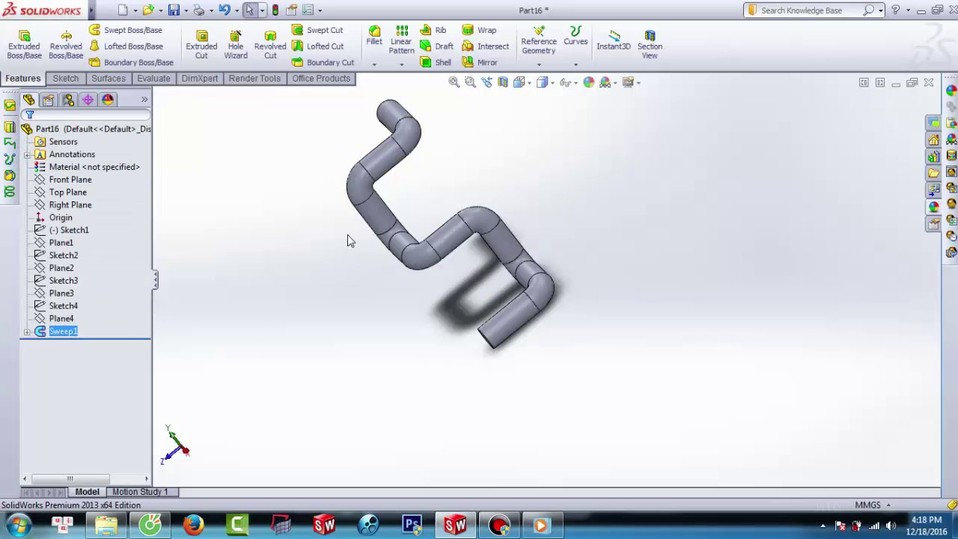
Start a shell on the tube and select its first end face for removal
{"action": "mouse_move", "coordinate": [347, 241]}
{"action": "middle_mouse_down"}
{"action": "mouse_move", "coordinate": [284, 278]}
{"action": "mouse_move", "coordinate": [214, 246]}
{"action": "mouse_move", "coordinate": [518, 194]}
{"action": "middle_mouse_up"}
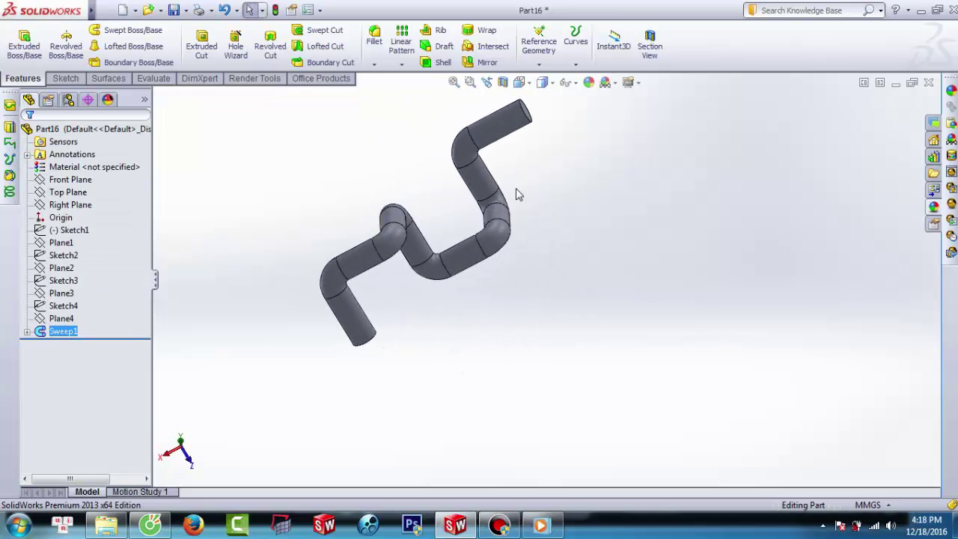
{"action": "scroll", "coordinate": [498, 229], "scroll_direction": "up", "scroll_amount": 1}
{"action": "scroll", "coordinate": [453, 207], "scroll_direction": "up", "scroll_amount": 2}
{"action": "scroll", "coordinate": [427, 208], "scroll_direction": "down", "scroll_amount": 3}
{"action": "left_click", "coordinate": [382, 189]}
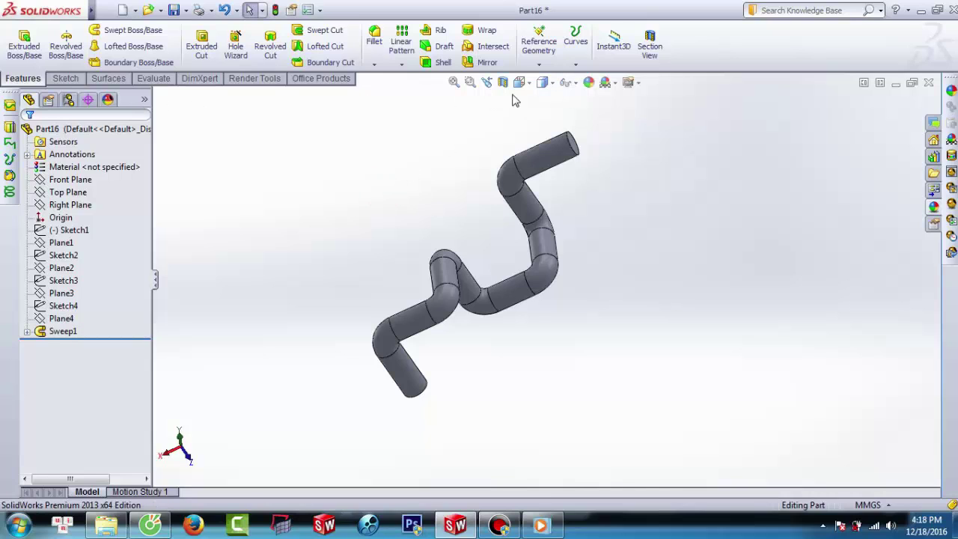
{"action": "left_click", "coordinate": [434, 63]}
{"action": "middle_click_drag", "start_coordinate": [520, 154], "coordinate": [534, 204]}
{"action": "left_click", "coordinate": [550, 155]}
Add the other end face and apply a 5 mm wall thickness
{"action": "mouse_move", "coordinate": [492, 288]}
{"action": "middle_mouse_down"}
{"action": "mouse_move", "coordinate": [451, 214]}
{"action": "mouse_move", "coordinate": [498, 441]}
{"action": "middle_mouse_up"}
{"action": "scroll", "coordinate": [466, 396], "scroll_direction": "down", "scroll_amount": 3}
{"action": "left_click", "coordinate": [470, 378]}
{"action": "scroll", "coordinate": [461, 307], "scroll_direction": "up", "scroll_amount": 2}
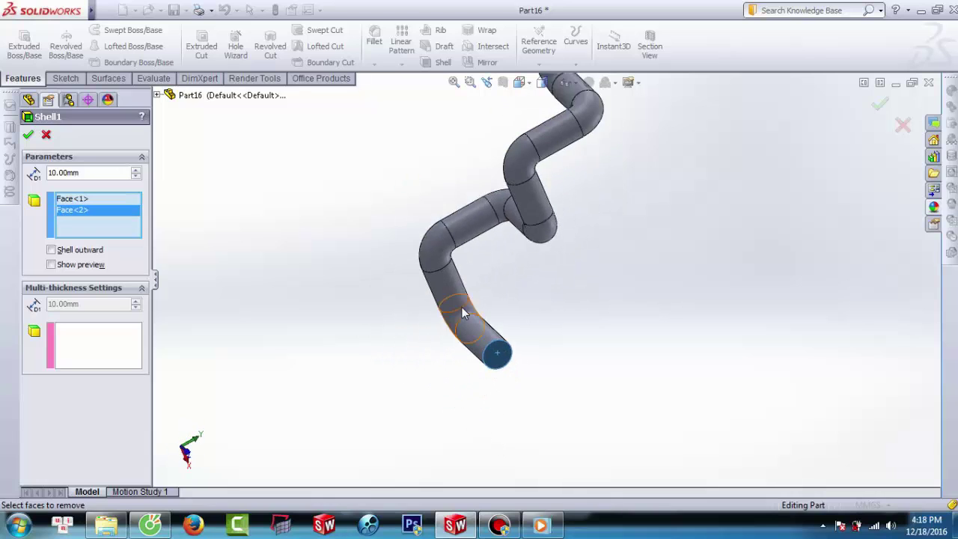
{"action": "scroll", "coordinate": [462, 307], "scroll_direction": "up", "scroll_amount": 1}
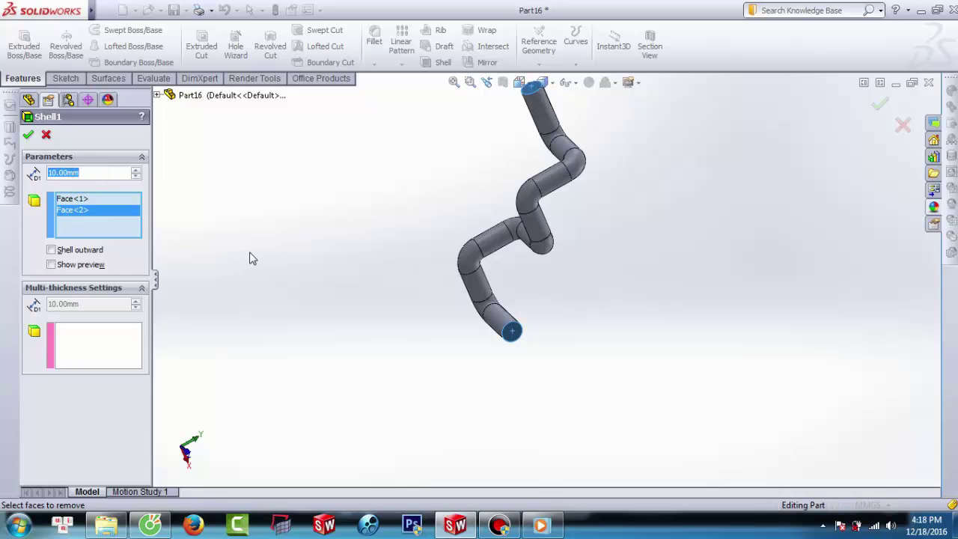
{"action": "type", "text": "5"}
{"action": "key", "text": "Return"}
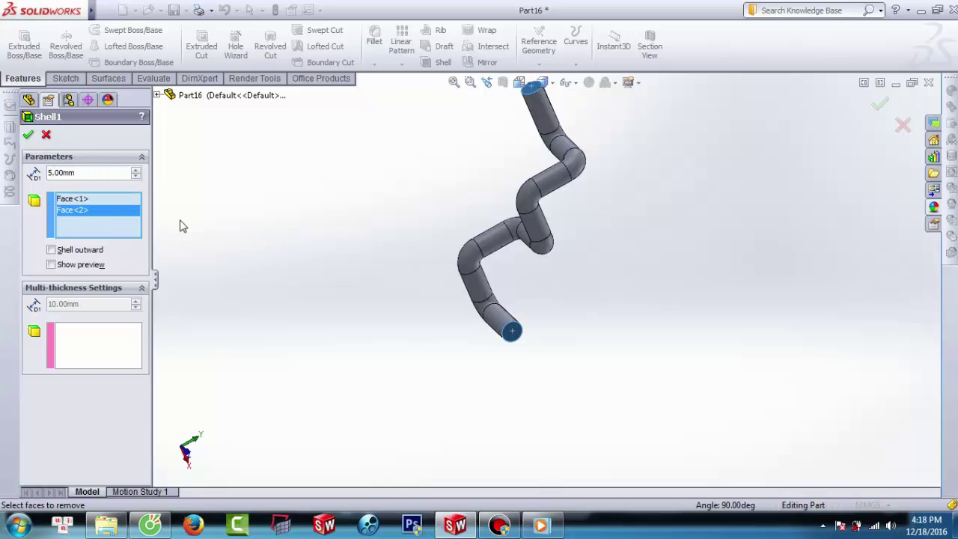
{"action": "left_click", "coordinate": [28, 137]}
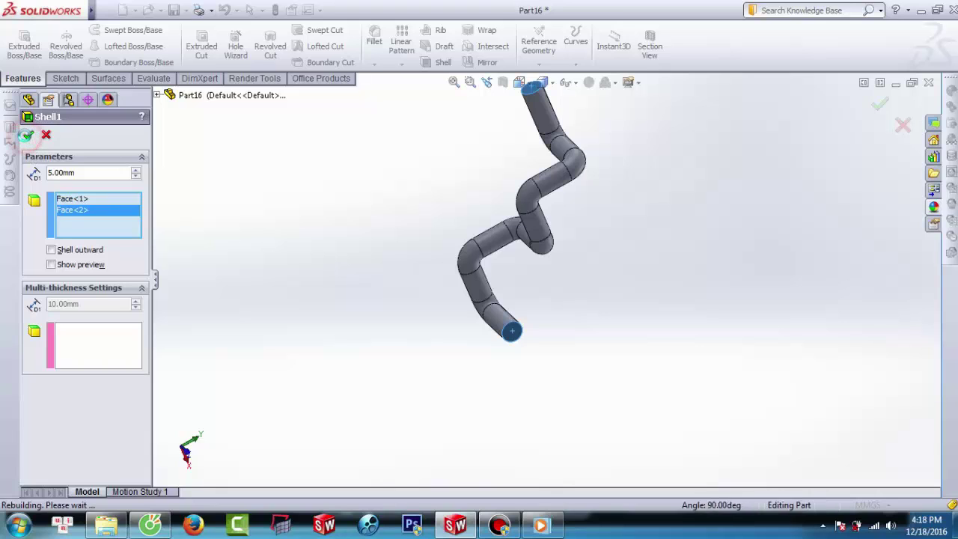
{"action": "scroll", "coordinate": [570, 178], "scroll_direction": "up", "scroll_amount": 2}
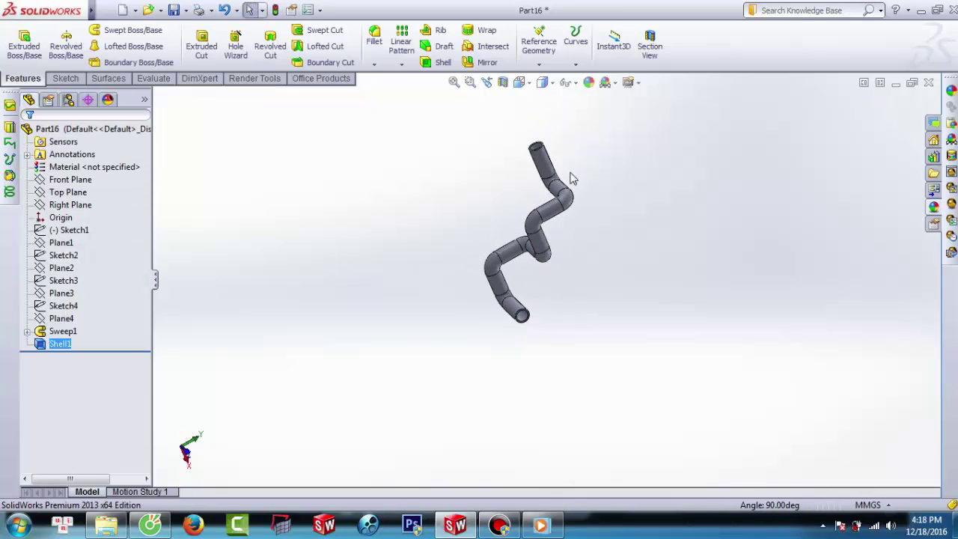
{"action": "middle_click_drag", "start_coordinate": [569, 150], "coordinate": [621, 294]}
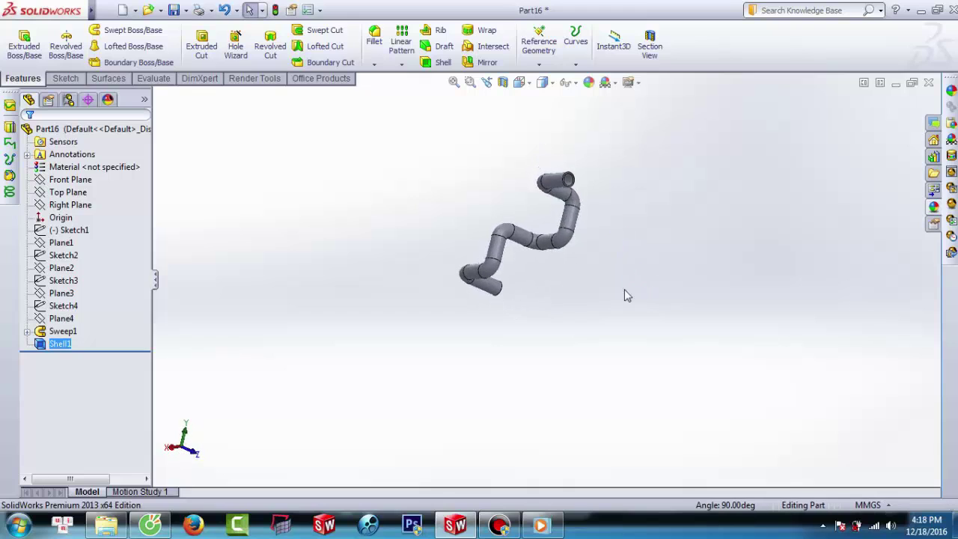
{"action": "scroll", "coordinate": [572, 206], "scroll_direction": "down", "scroll_amount": 3}
{"action": "left_click", "coordinate": [553, 83]}
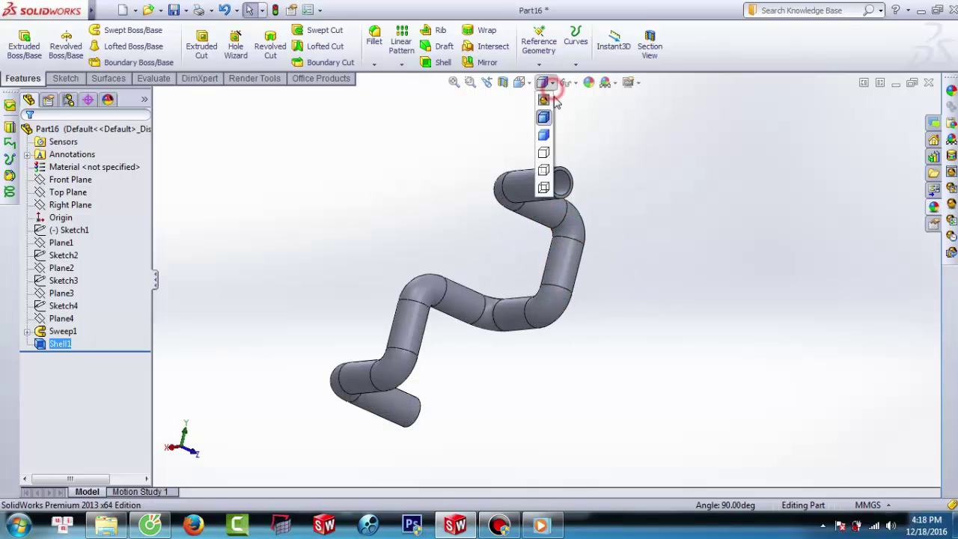
{"action": "left_click", "coordinate": [543, 188]}
{"action": "mouse_move", "coordinate": [544, 208]}
{"action": "middle_mouse_down"}
{"action": "mouse_move", "coordinate": [538, 164]}
{"action": "mouse_move", "coordinate": [470, 385]}
{"action": "mouse_move", "coordinate": [404, 308]}
{"action": "mouse_move", "coordinate": [455, 277]}
{"action": "mouse_move", "coordinate": [438, 306]}
{"action": "mouse_move", "coordinate": [391, 321]}
{"action": "mouse_move", "coordinate": [566, 223]}
{"action": "mouse_move", "coordinate": [434, 391]}
{"action": "mouse_move", "coordinate": [484, 231]}
{"action": "mouse_move", "coordinate": [622, 270]}
{"action": "mouse_move", "coordinate": [559, 254]}
{"action": "middle_mouse_up"}
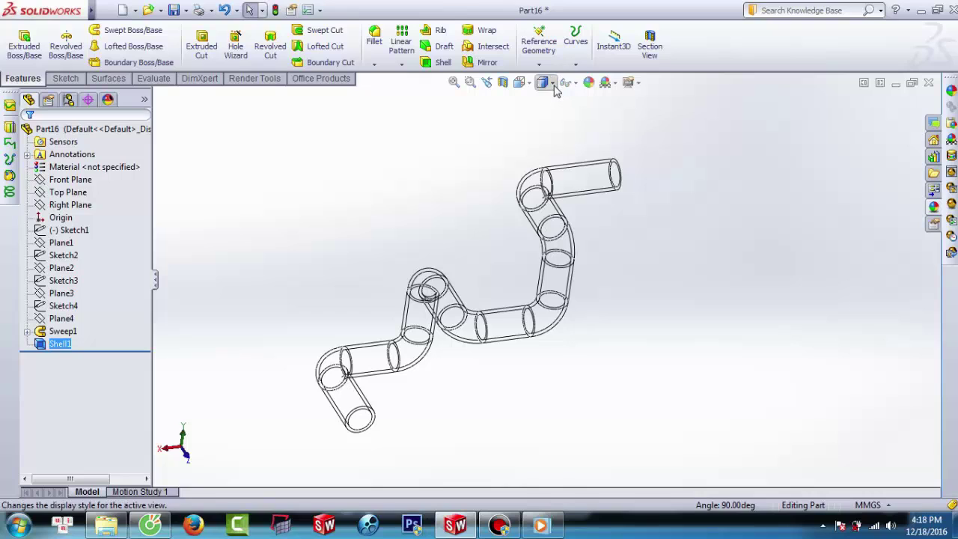
{"action": "left_click", "coordinate": [551, 82]}
{"action": "left_click", "coordinate": [544, 116]}
{"action": "scroll", "coordinate": [363, 346], "scroll_direction": "down", "scroll_amount": 2}
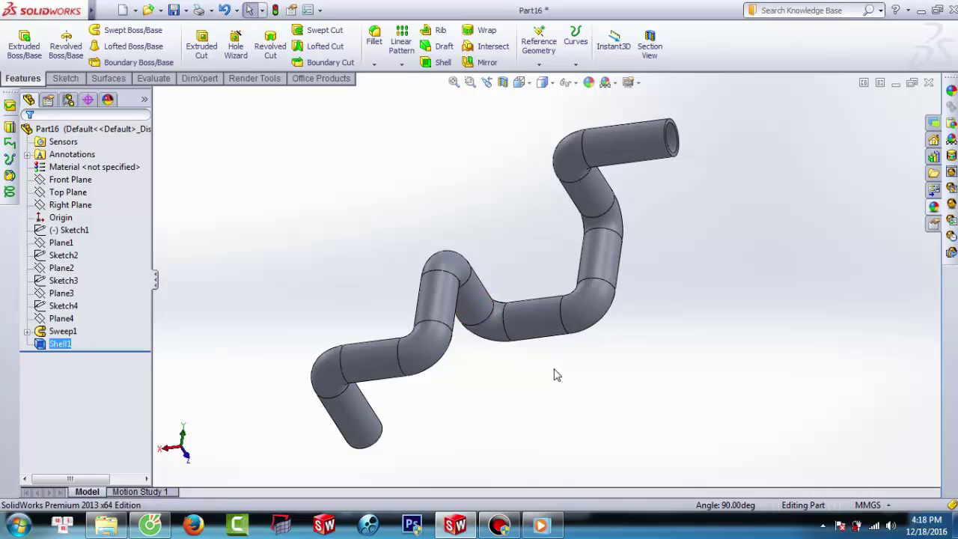
{"action": "scroll", "coordinate": [556, 374], "scroll_direction": "up", "scroll_amount": 4}
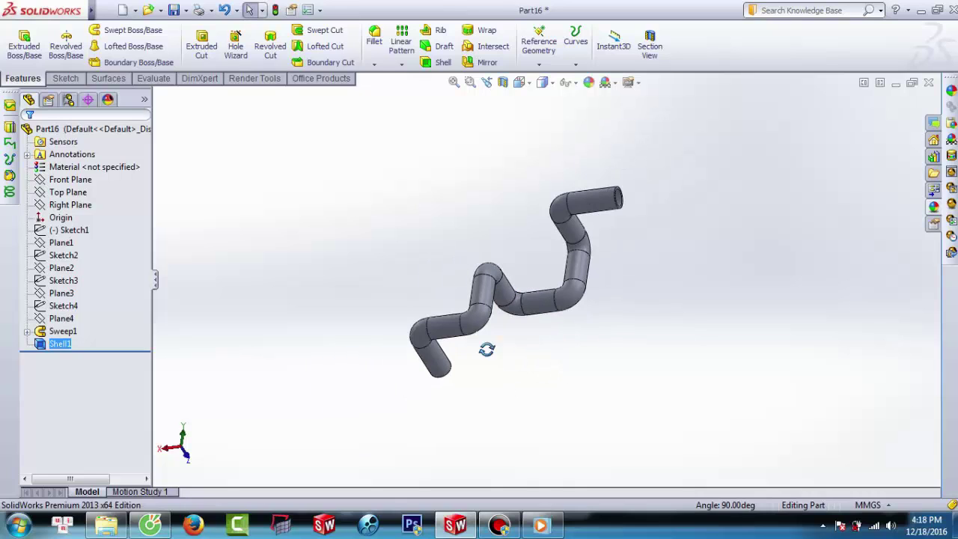
{"action": "middle_click_drag", "start_coordinate": [487, 350], "coordinate": [425, 311]}
{"action": "mouse_move", "coordinate": [464, 287]}
{"action": "middle_mouse_down"}
{"action": "mouse_move", "coordinate": [601, 341]}
{"action": "mouse_move", "coordinate": [533, 237]}
{"action": "mouse_move", "coordinate": [618, 302]}
{"action": "mouse_move", "coordinate": [624, 282]}
{"action": "mouse_move", "coordinate": [605, 268]}
{"action": "middle_mouse_up"}
{"action": "middle_click_drag", "start_coordinate": [555, 305], "coordinate": [526, 292]}
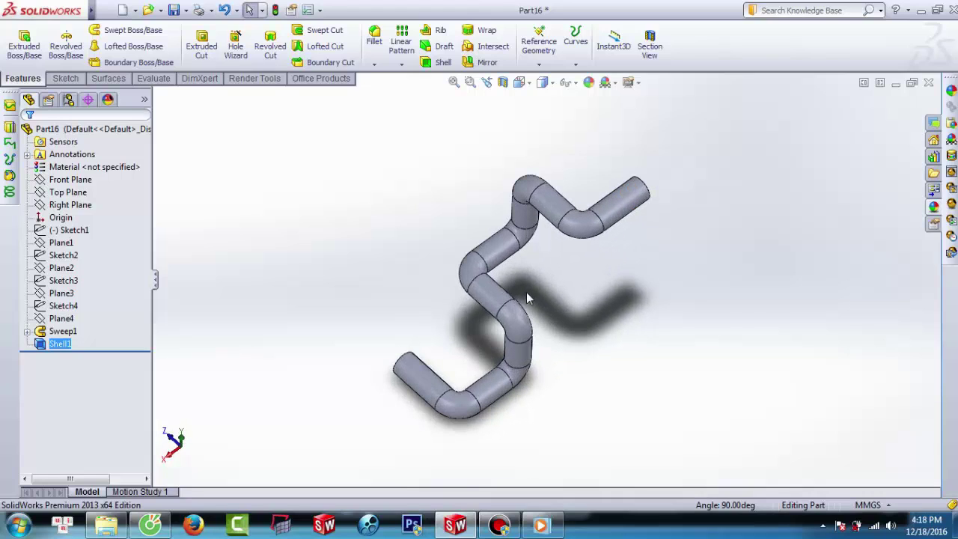
{"action": "scroll", "coordinate": [514, 301], "scroll_direction": "down", "scroll_amount": 3}
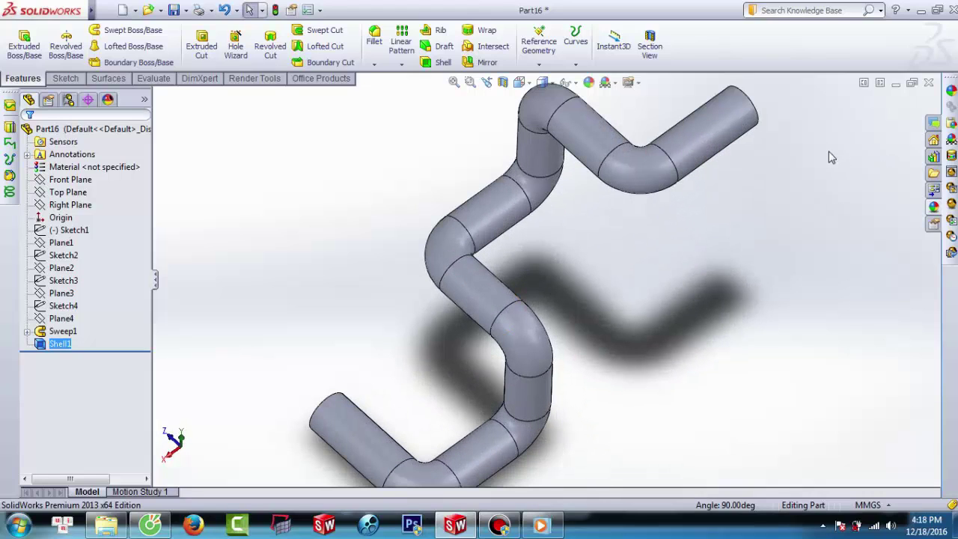
Apply a dark grey high gloss plastic appearance to the whole pipe part
{"action": "left_click", "coordinate": [948, 110]}
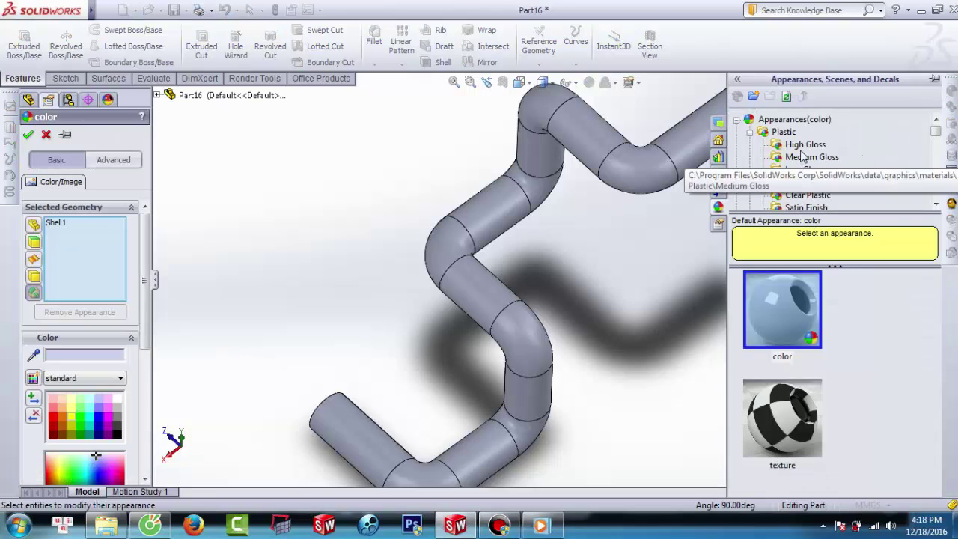
{"action": "left_click", "coordinate": [799, 146]}
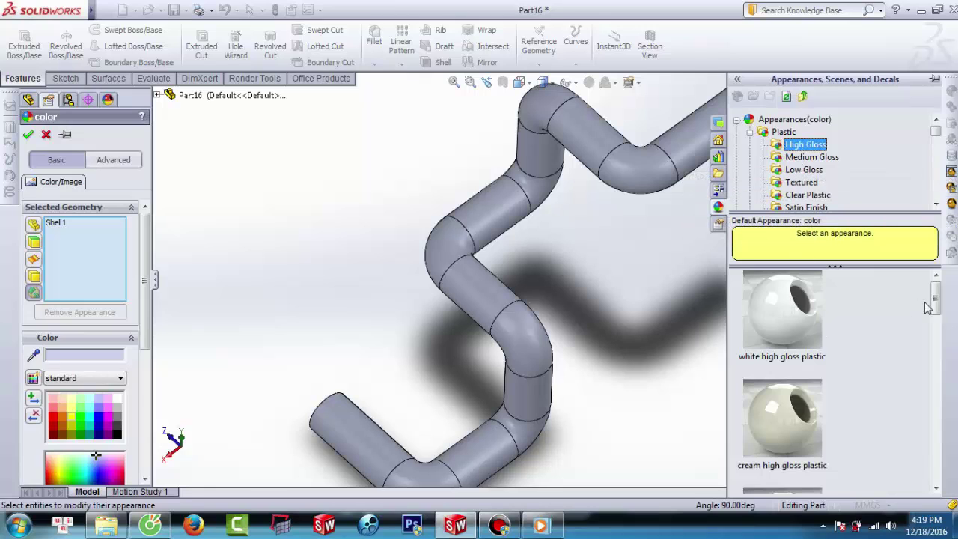
{"action": "mouse_move", "coordinate": [936, 301]}
{"action": "left_mouse_down"}
{"action": "mouse_move", "coordinate": [936, 401]}
{"action": "mouse_move", "coordinate": [943, 342]}
{"action": "mouse_move", "coordinate": [944, 371]}
{"action": "left_mouse_up"}
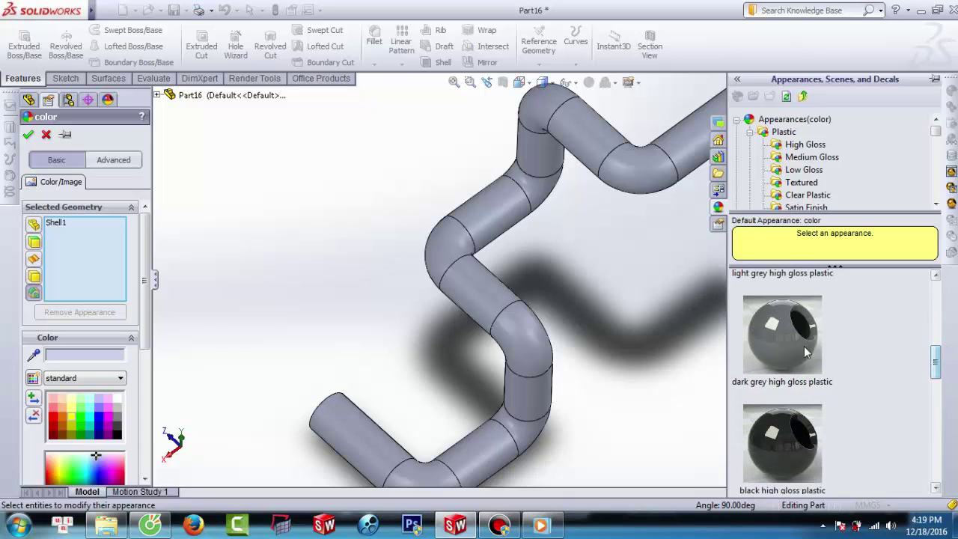
{"action": "left_click_drag", "start_coordinate": [782, 333], "coordinate": [609, 171]}
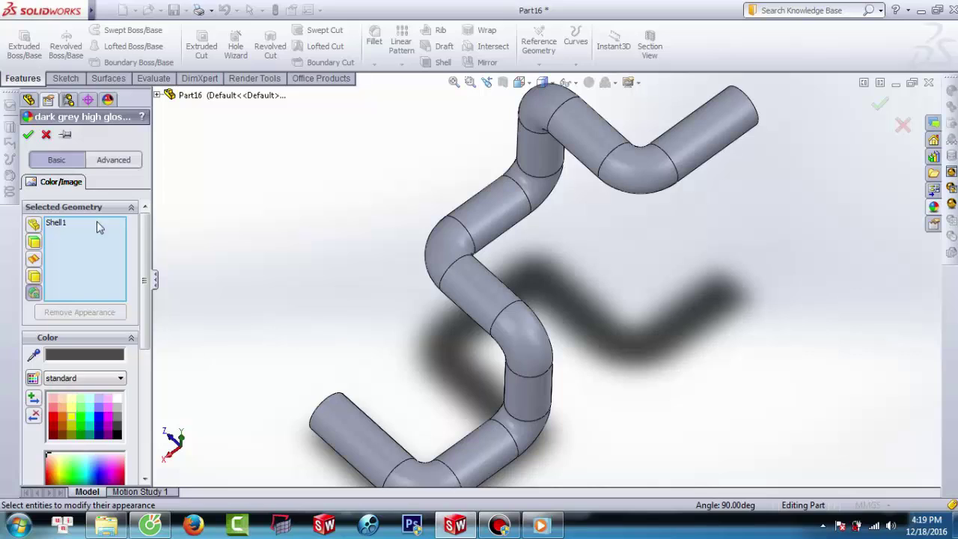
{"action": "left_click", "coordinate": [35, 224]}
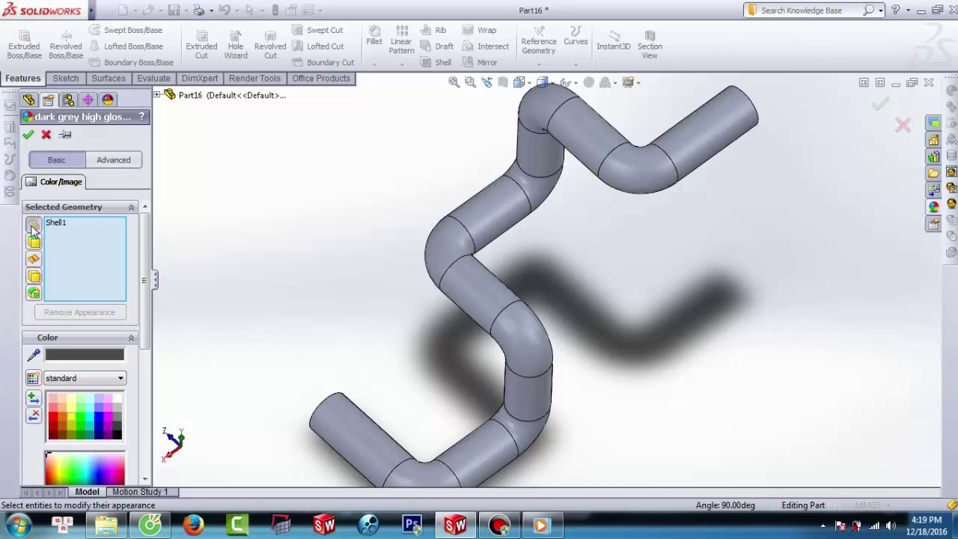
{"action": "left_click", "coordinate": [28, 136]}
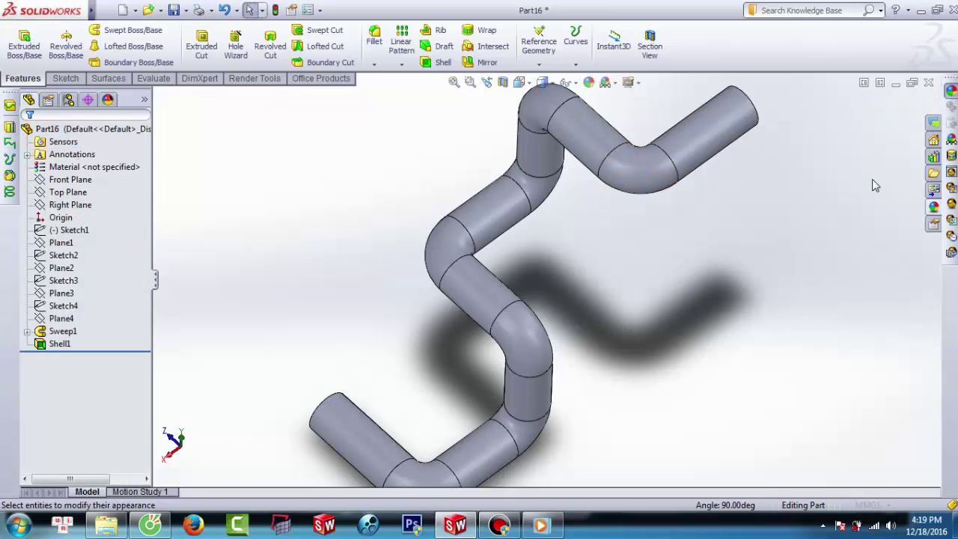
{"action": "left_click", "coordinate": [934, 206]}
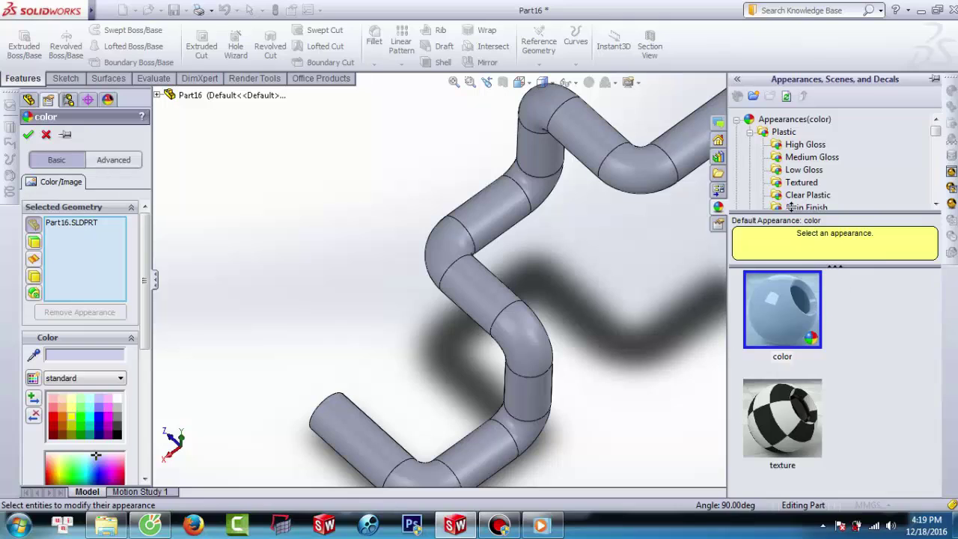
Apply a dark grey Plastic > High Gloss appearance swatch to the whole Part16 pipe
{"action": "left_click", "coordinate": [793, 146]}
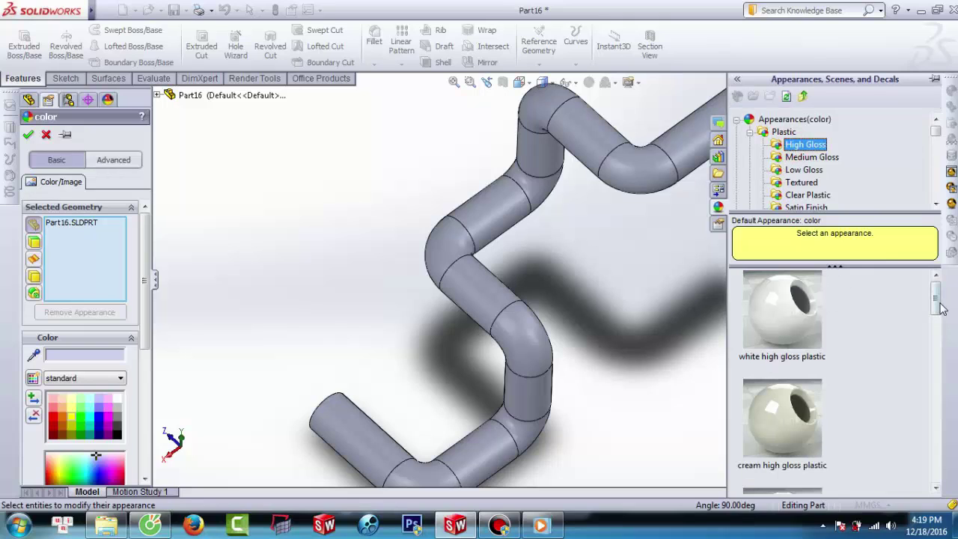
{"action": "left_click_drag", "start_coordinate": [941, 309], "coordinate": [940, 362]}
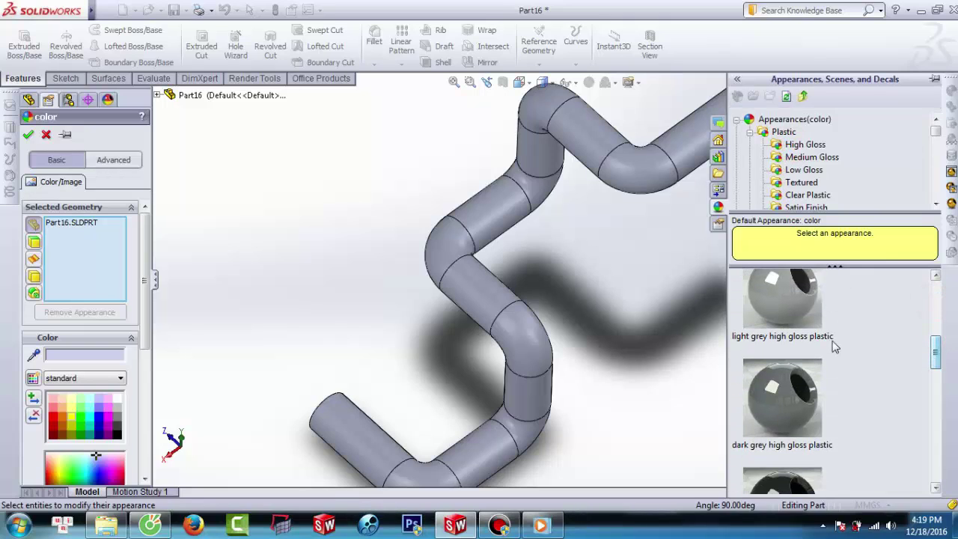
{"action": "left_click_drag", "start_coordinate": [790, 298], "coordinate": [487, 290]}
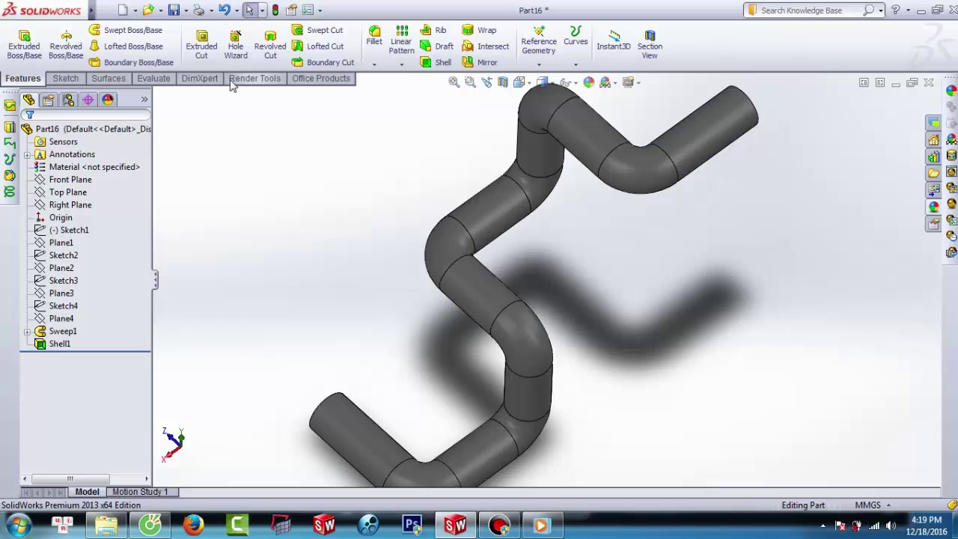